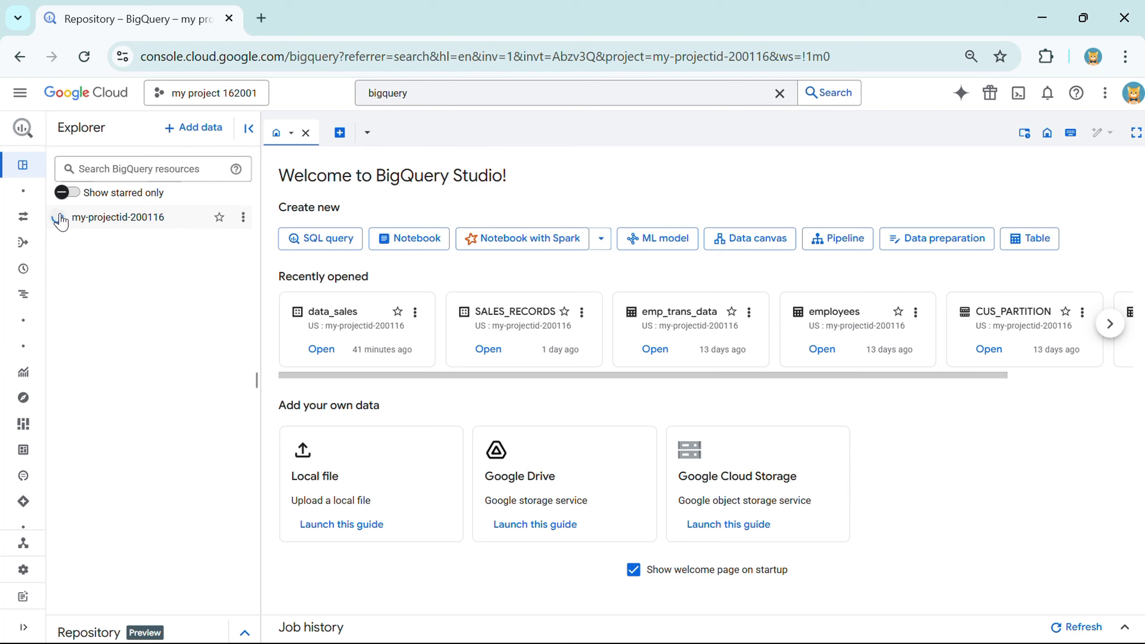
# Expand the my-projectid-200116 project and start creating a new table in its data_sales dataset.
pyautogui.click(59, 219)
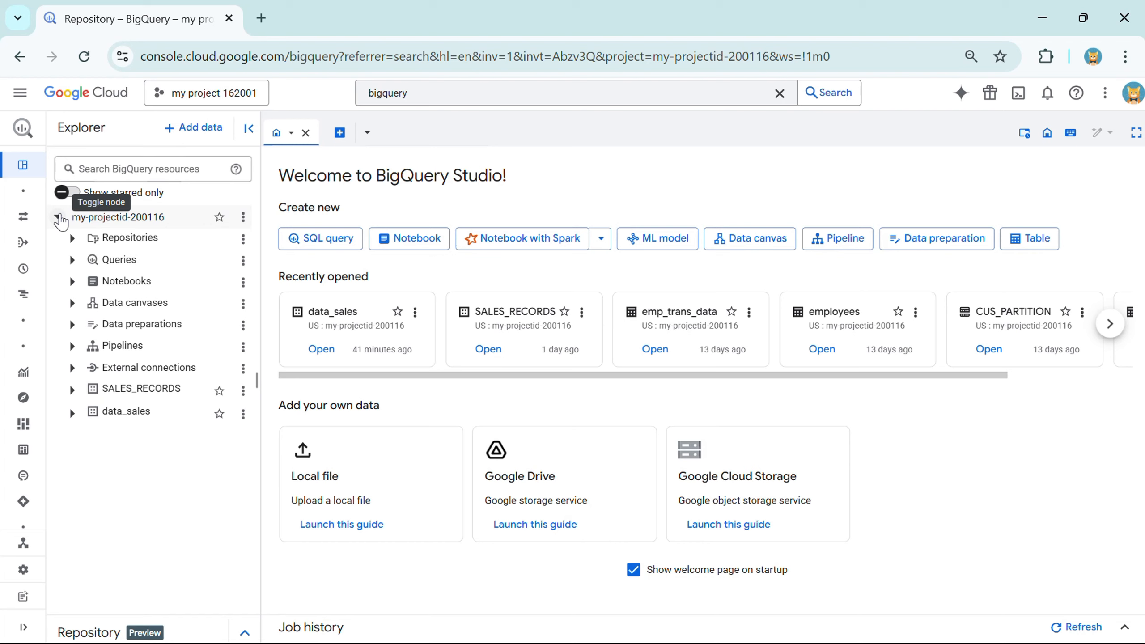
pyautogui.click(142, 419)
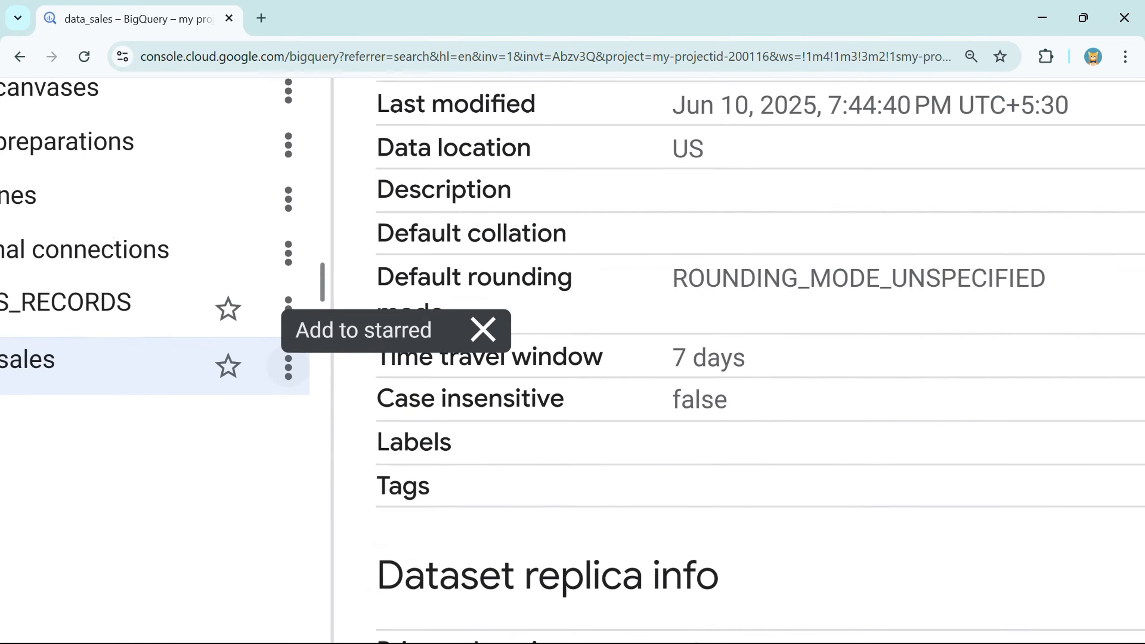
pyautogui.click(296, 376)
pyautogui.scroll(-3, 296, 374)
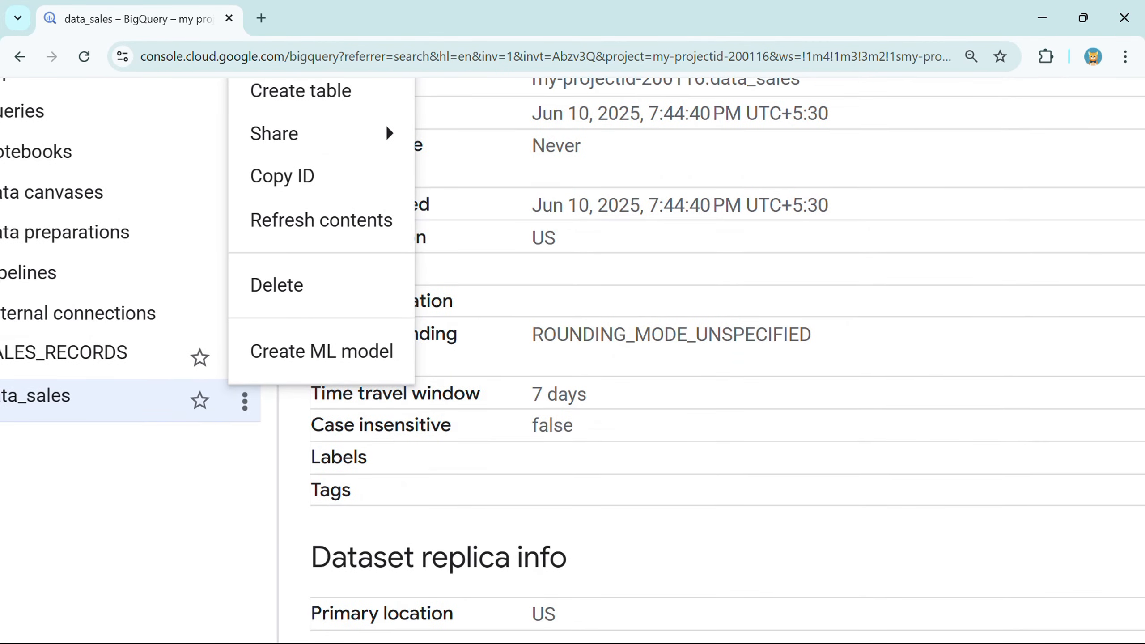
pyautogui.scroll(3, 492, 134)
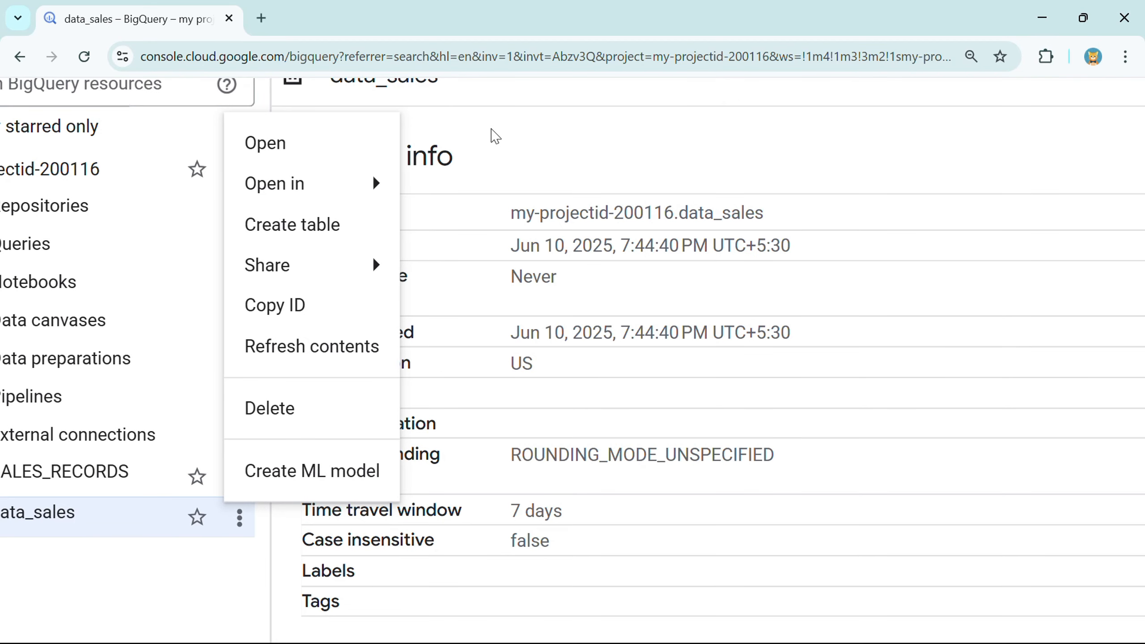
pyautogui.click(325, 229)
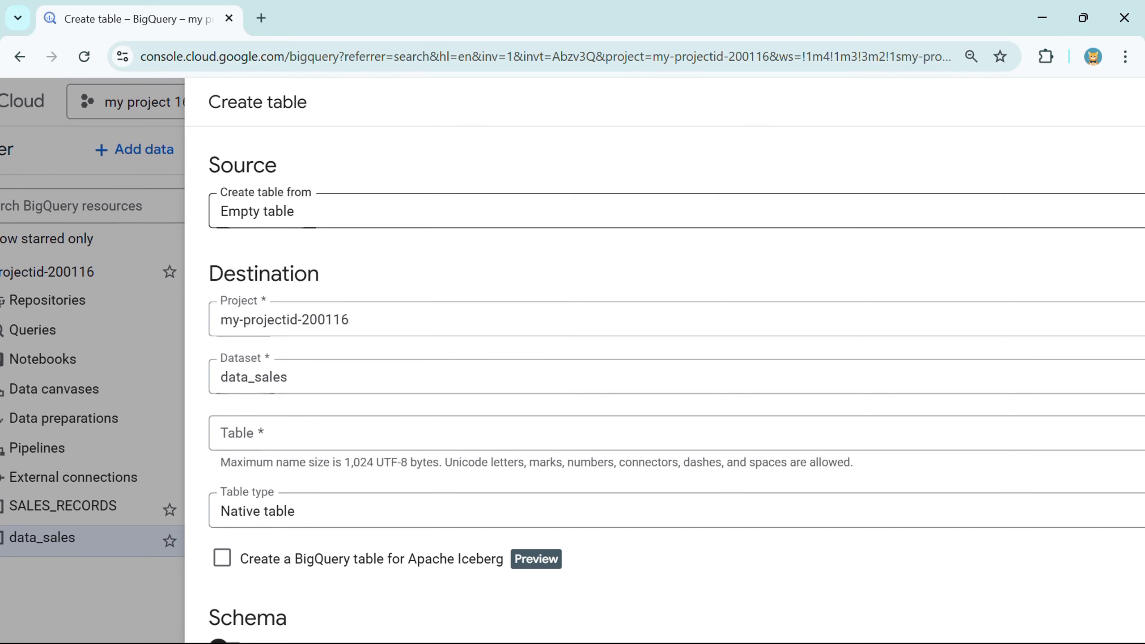
pyautogui.scroll(-3, 572, 360)
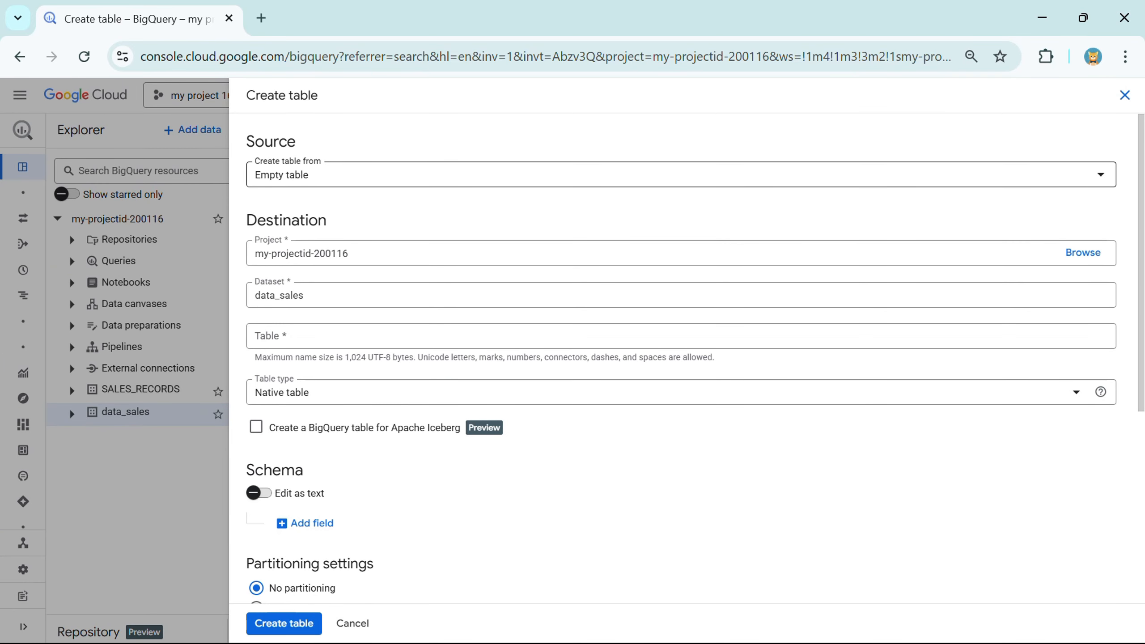
# Review the available sources for the new table and keep Empty table selected.
pyautogui.moveTo(247, 142); pyautogui.dragTo(307, 150)
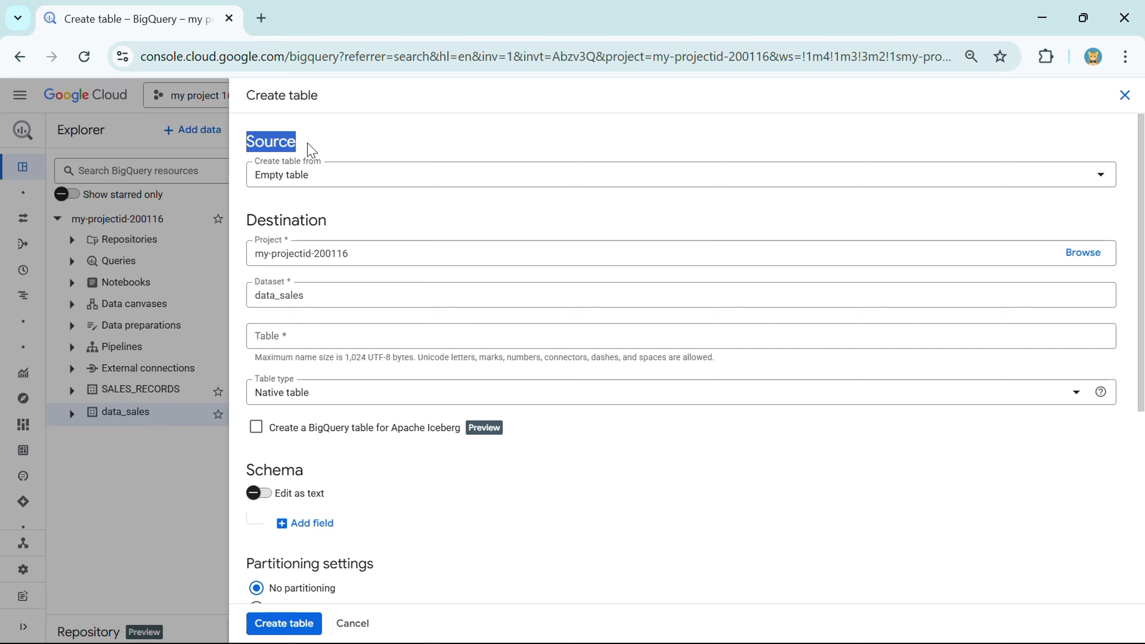
pyautogui.click(316, 174)
pyautogui.click(306, 192)
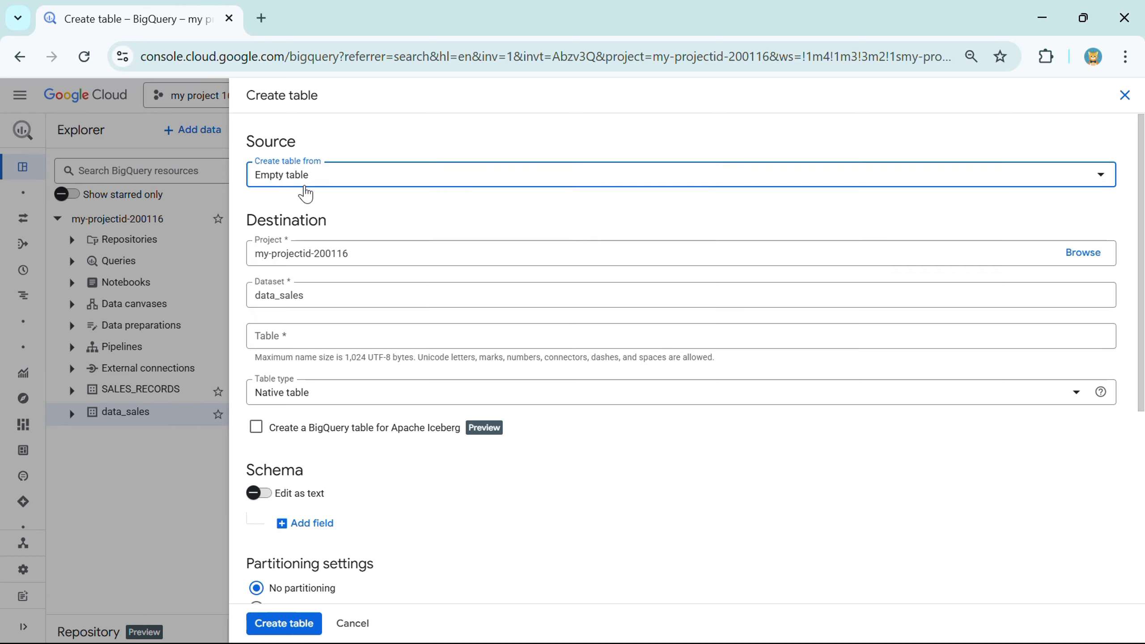
pyautogui.click(308, 184)
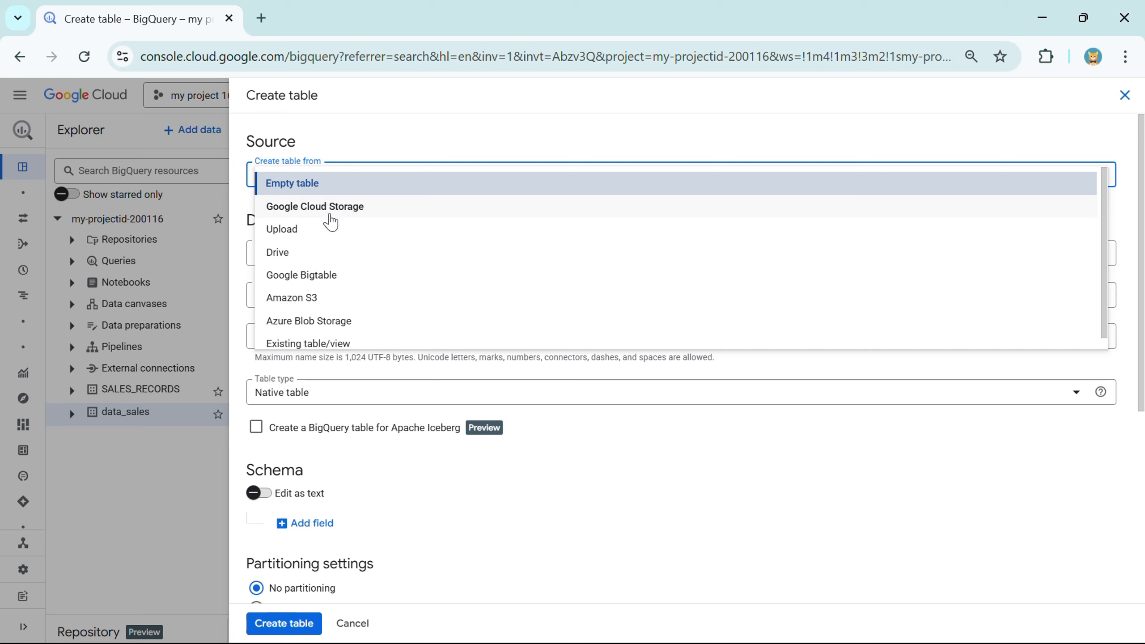
pyautogui.click(292, 185)
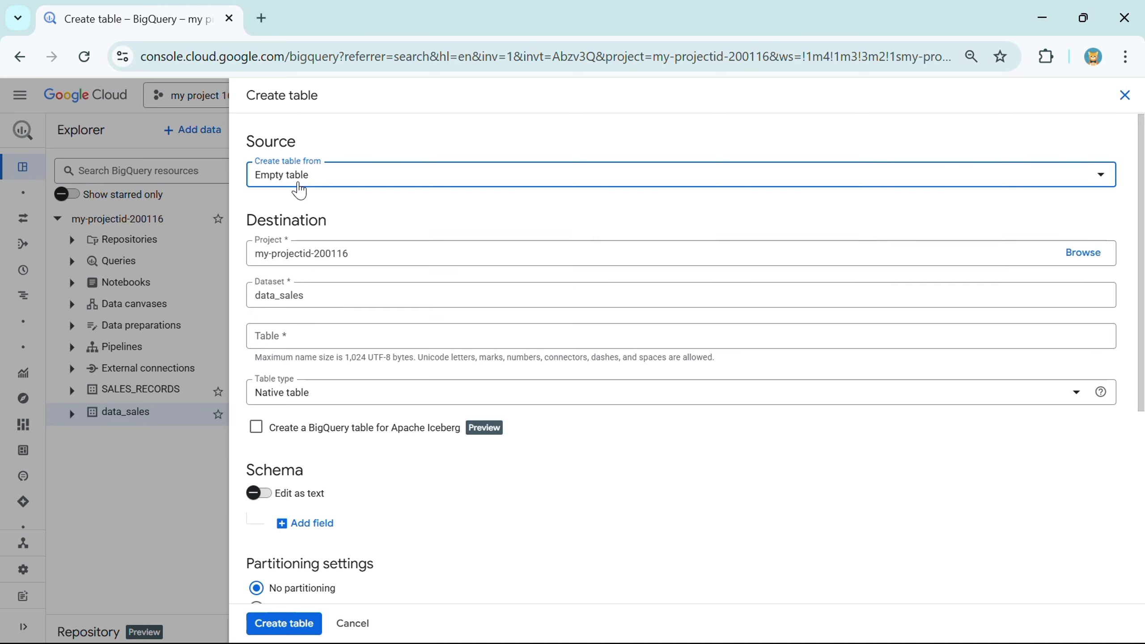
# Name the new table emlpoyee_data_1, keeping my-projectid-200116 and data_sales as its destination.
pyautogui.scroll(-2, 316, 192)
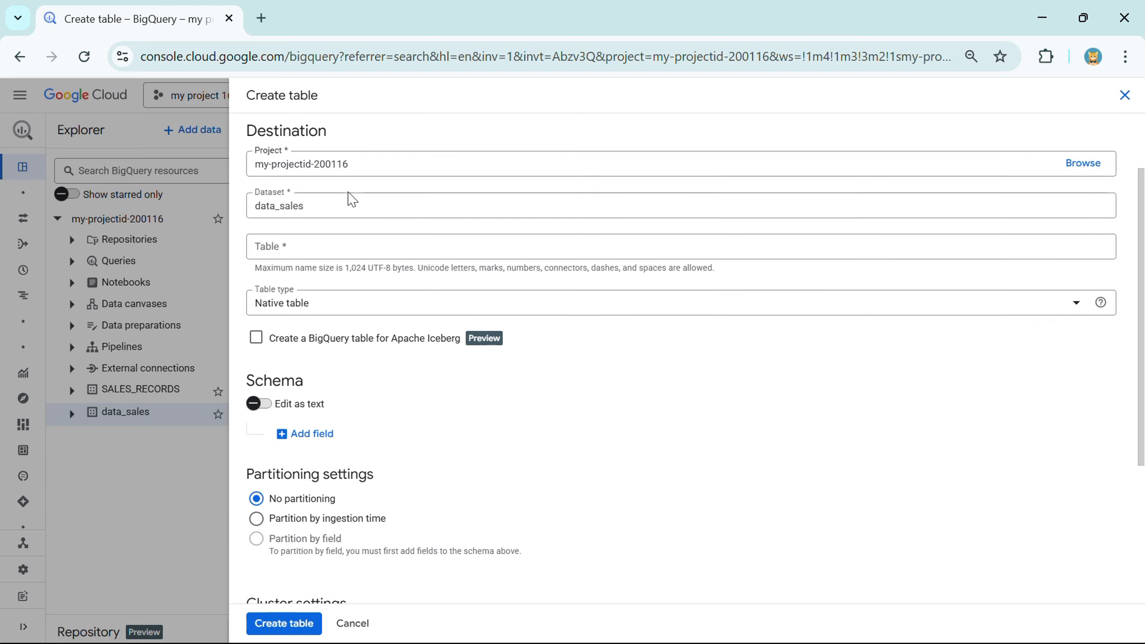
pyautogui.click(328, 206)
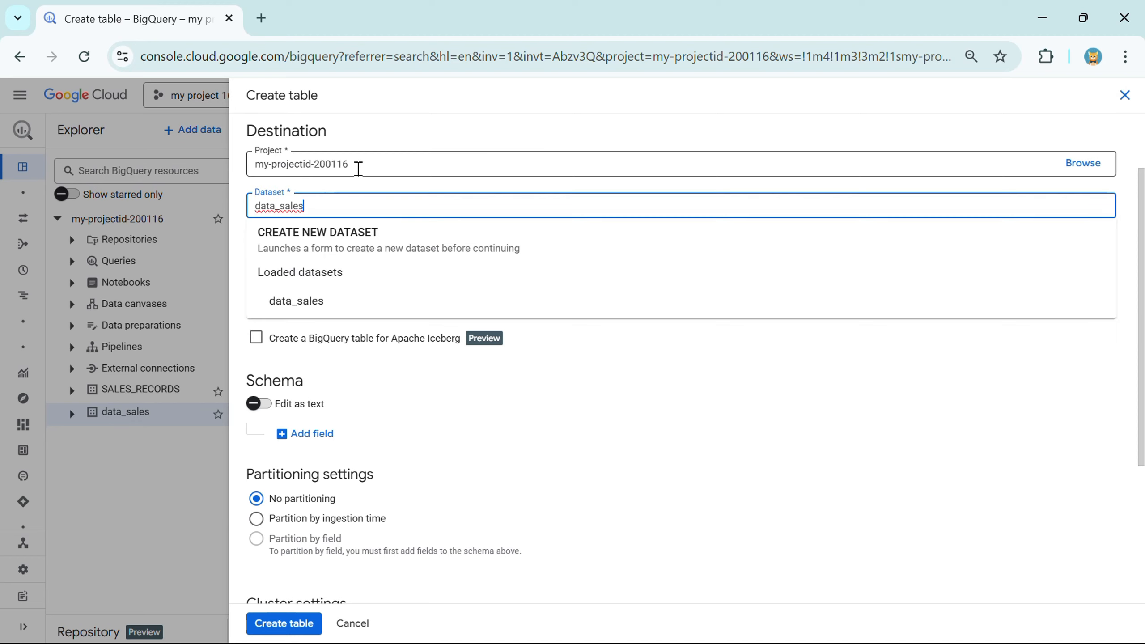
pyautogui.click(371, 163)
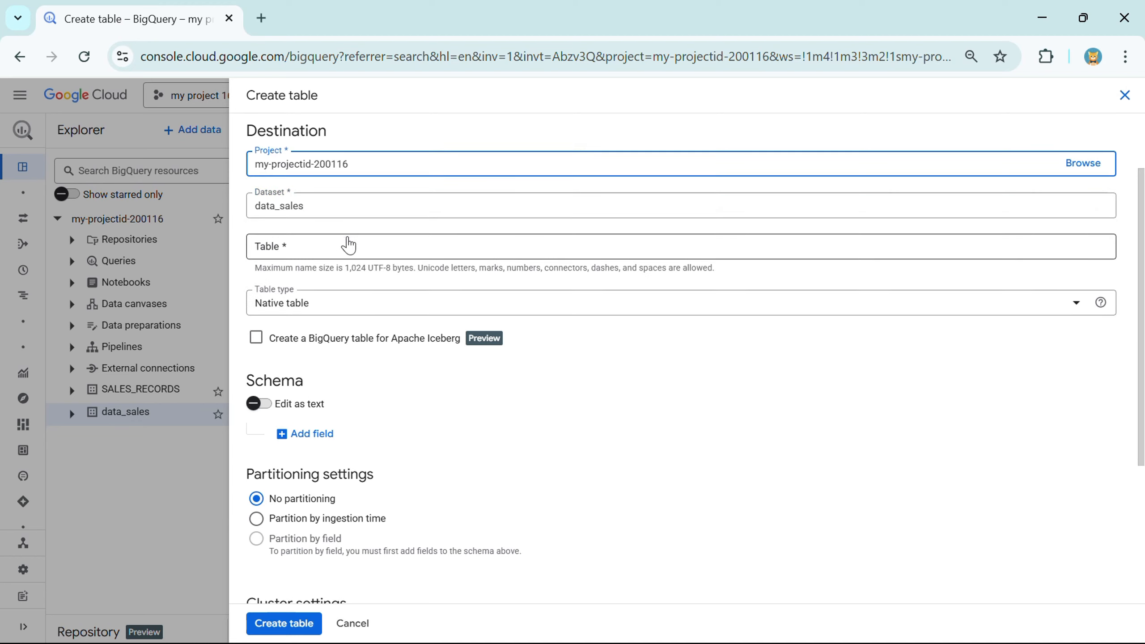
pyautogui.click(329, 248)
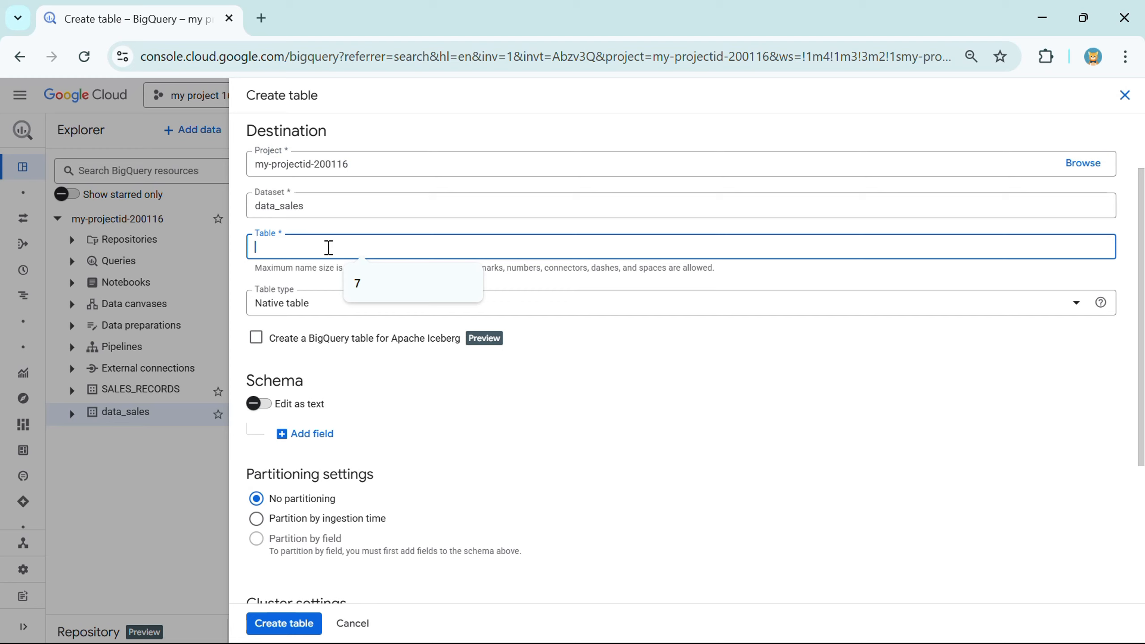
pyautogui.write('em')
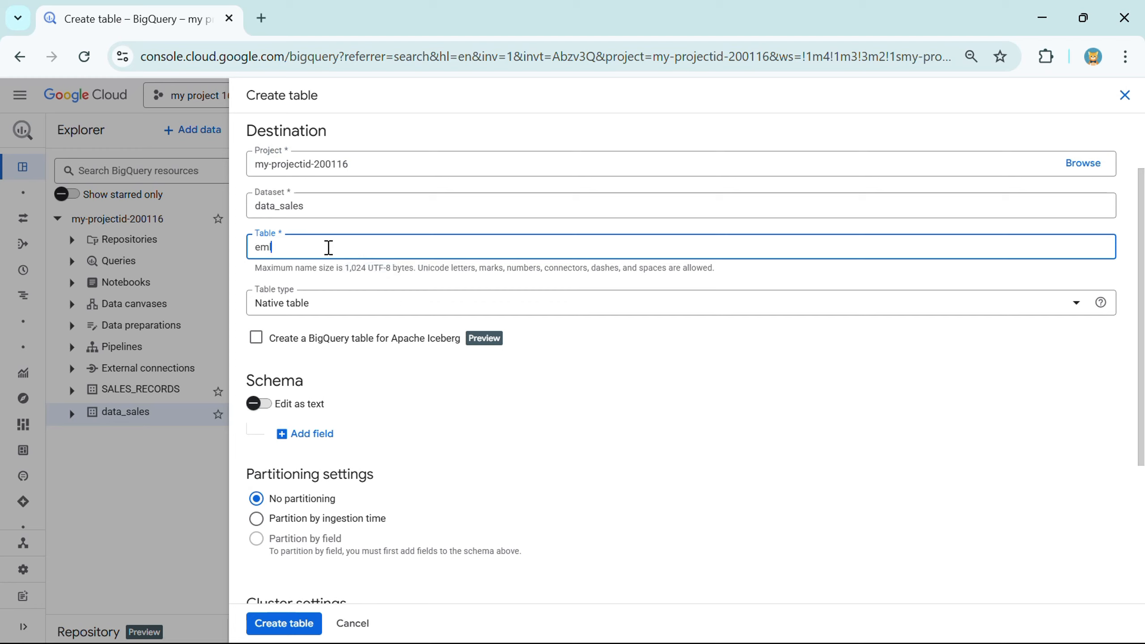
pyautogui.write('lpoyee_data_1')
pyautogui.moveTo(334, 247); pyautogui.dragTo(221, 255)
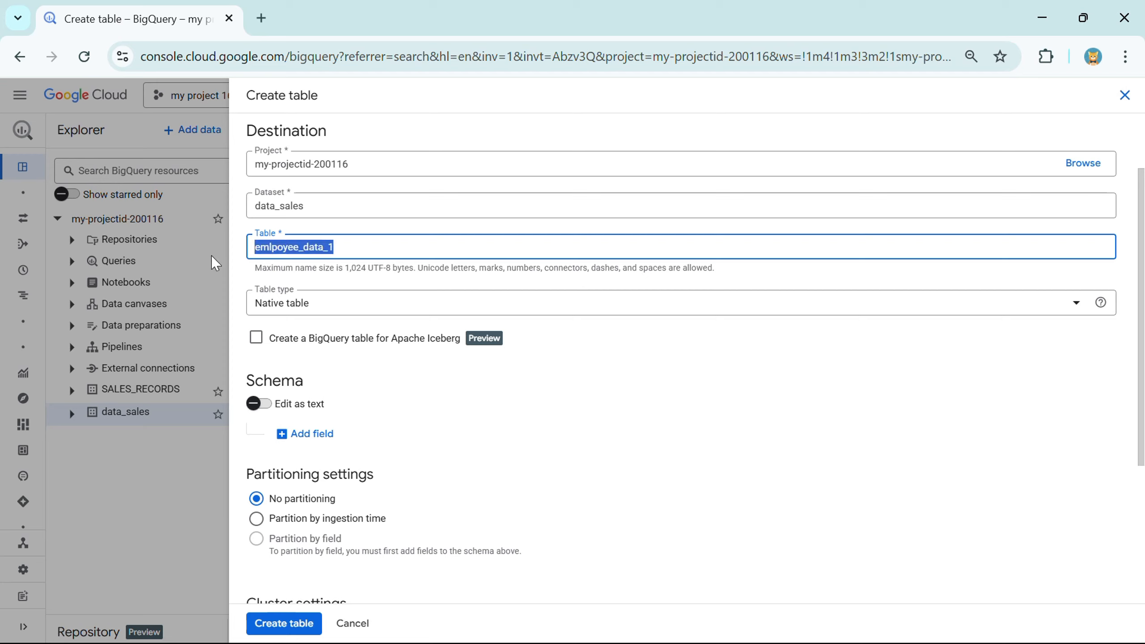
# Check which table types are offered for an empty source table.
pyautogui.moveTo(253, 290); pyautogui.dragTo(300, 300)
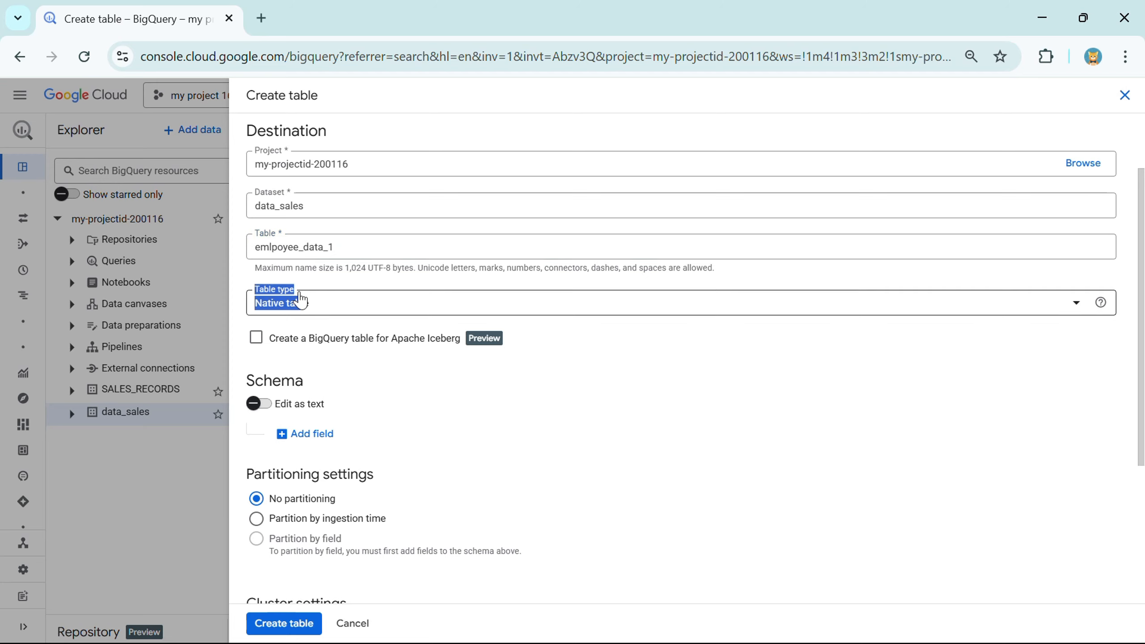
pyautogui.click(330, 301)
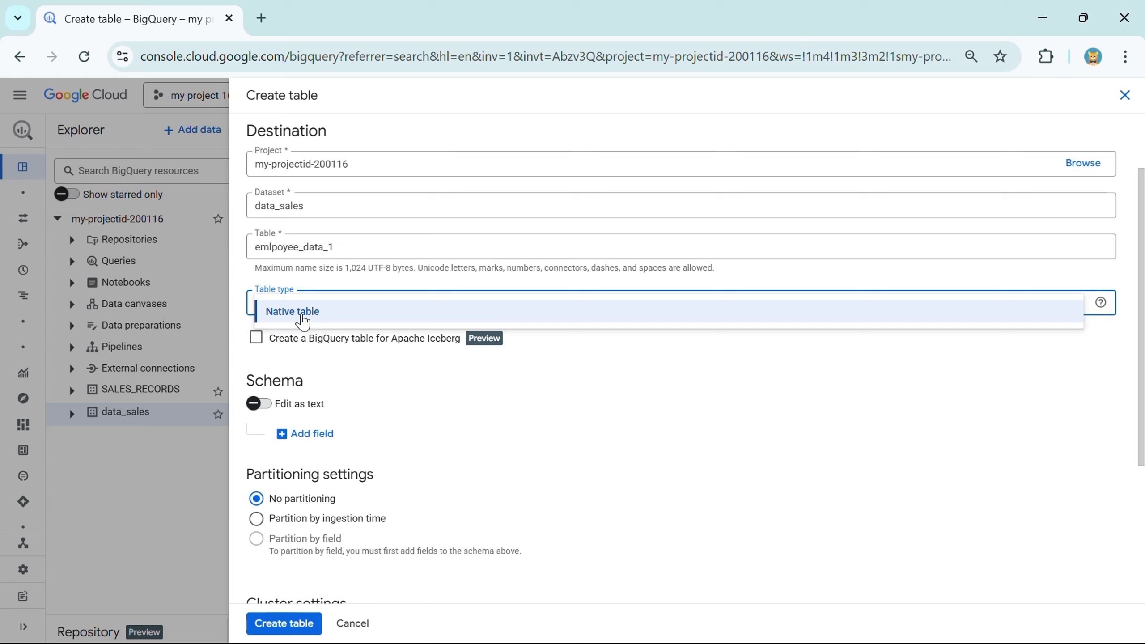
pyautogui.click(464, 143)
# Change the source of the new table to Google Cloud Storage.
pyautogui.scroll(2, 464, 145)
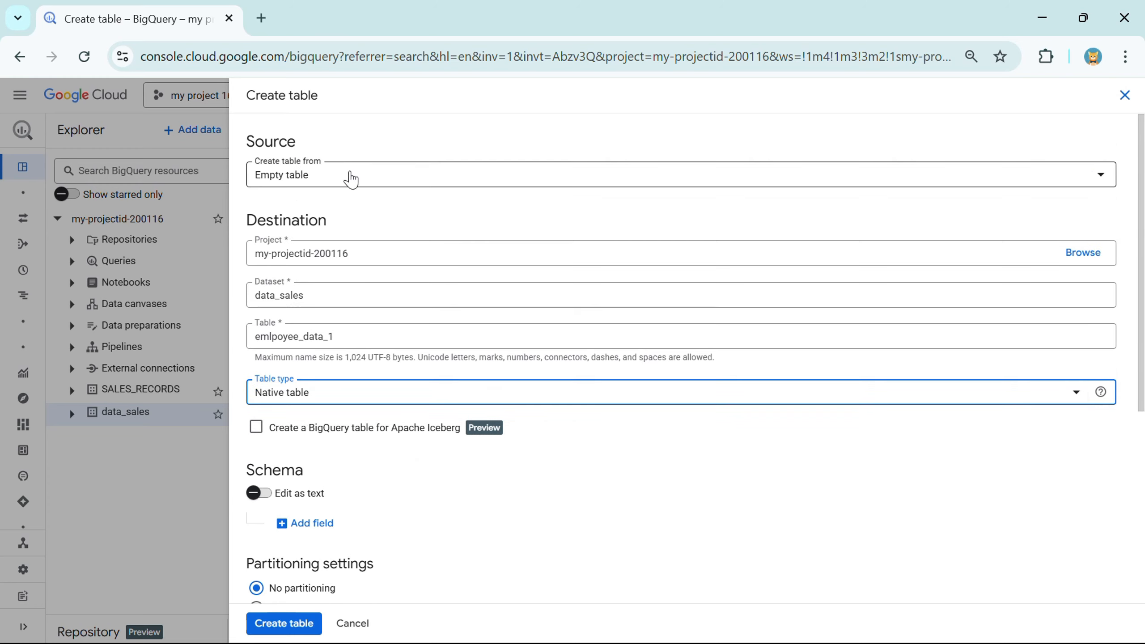
pyautogui.click(336, 178)
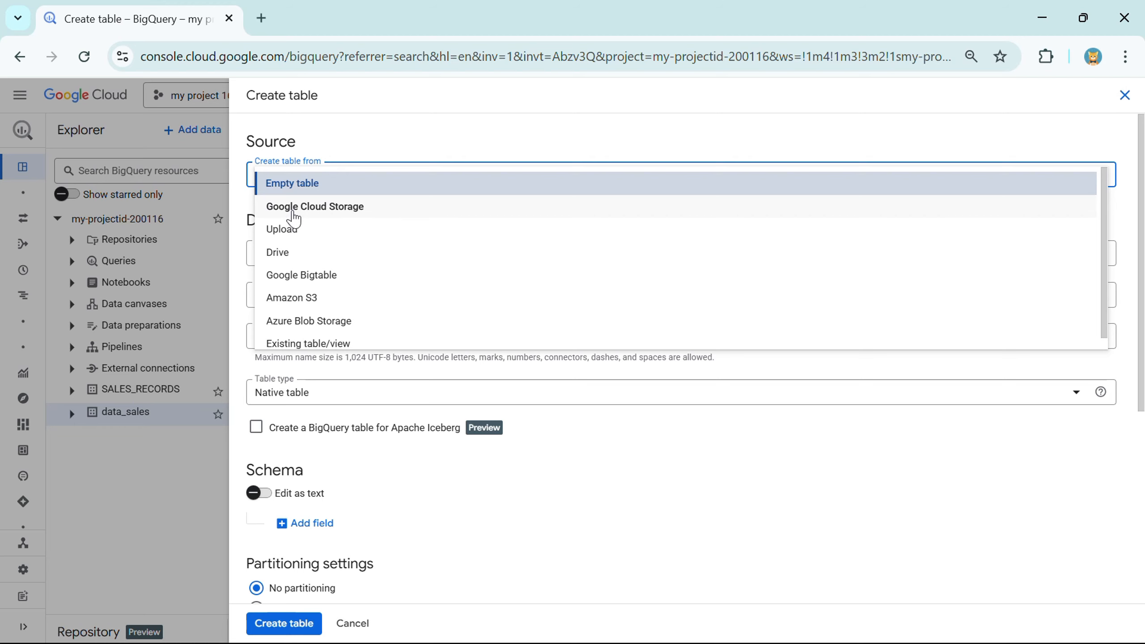
pyautogui.click(350, 210)
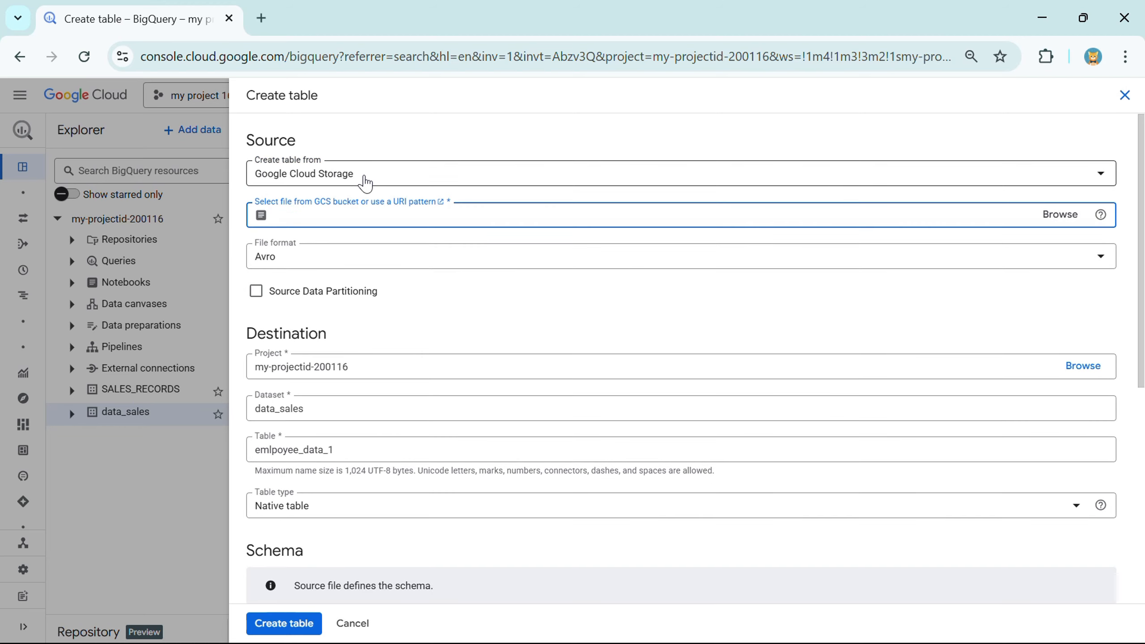
# Compare the native and external table types and set the table type to External table.
pyautogui.scroll(-6, 325, 239)
pyautogui.click(345, 149)
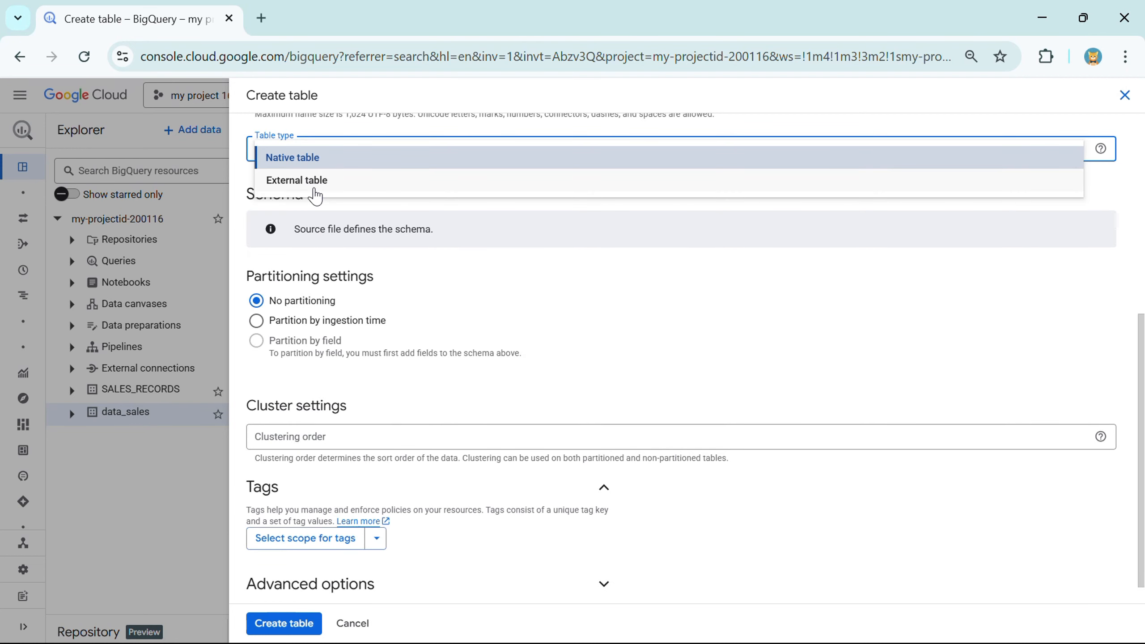
pyautogui.click(317, 158)
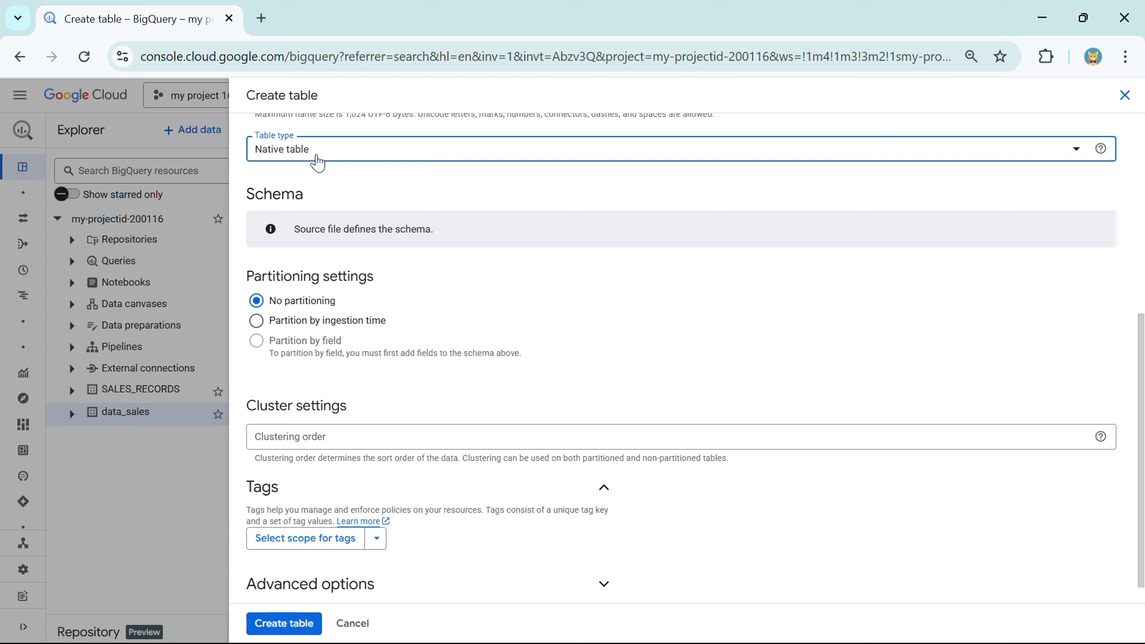
pyautogui.click(318, 163)
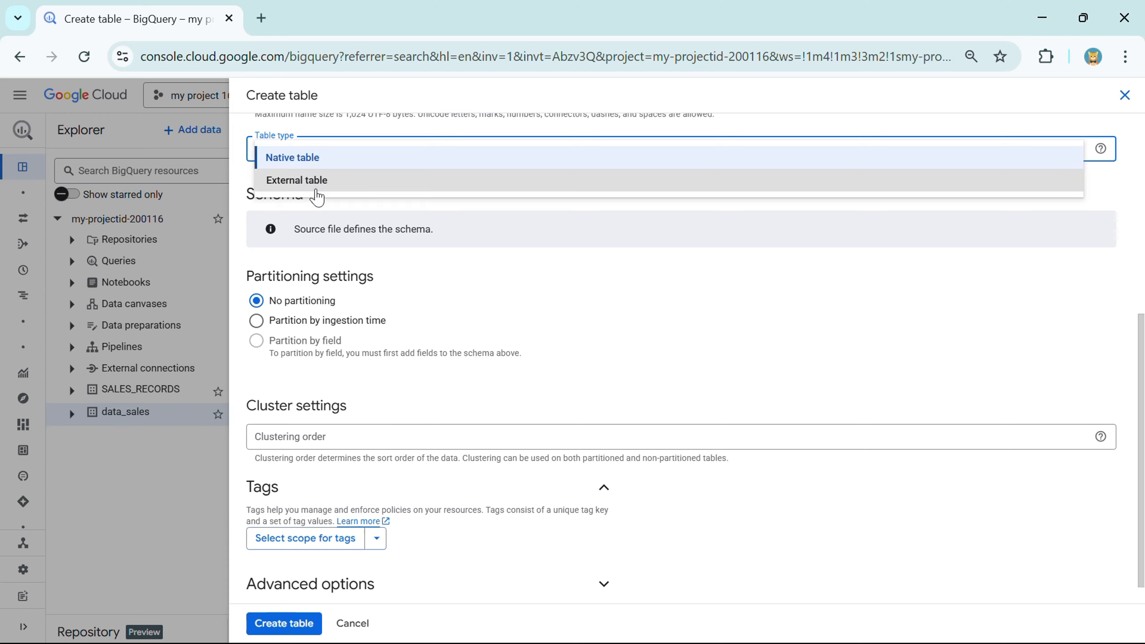
pyautogui.click(316, 183)
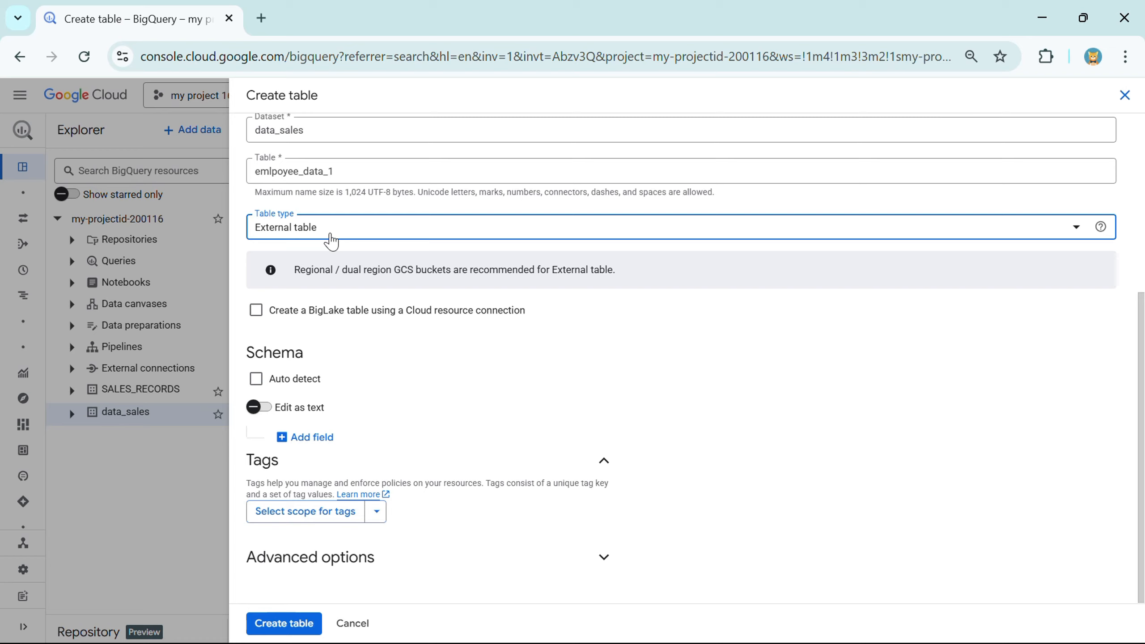
# Switch to Paint and handwrite an underlined black heading "native" on the blank canvas.
pyautogui.hotkey('alt', 'Tab')
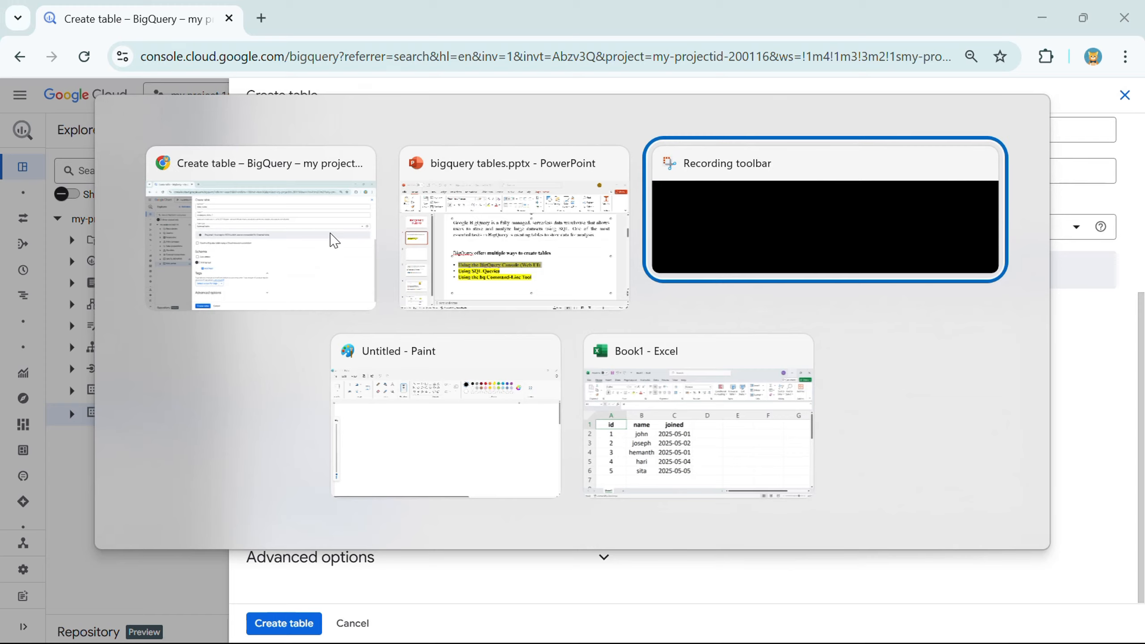
pyautogui.hotkey('alt', 'Tab')
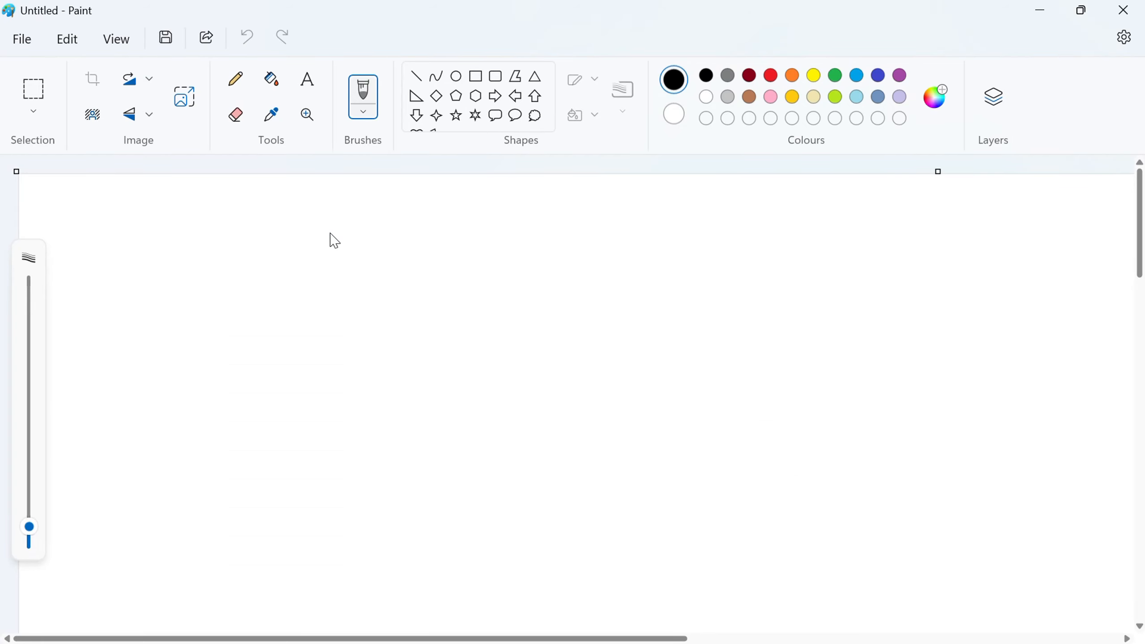
pyautogui.moveTo(106, 370); pyautogui.dragTo(134, 407)
pyautogui.moveTo(164, 363)
pyautogui.mouseDown()
pyautogui.moveTo(149, 383)
pyautogui.moveTo(176, 374)
pyautogui.mouseUp()
pyautogui.moveTo(158, 311)
pyautogui.mouseDown()
pyautogui.moveTo(188, 361)
pyautogui.moveTo(244, 255)
pyautogui.moveTo(272, 272)
pyautogui.mouseUp()
pyautogui.click(174, 299)
pyautogui.moveTo(126, 446); pyautogui.dragTo(335, 281)
# Handwrite "bQ → schema + data" in black beneath the "native" heading.
pyautogui.moveTo(160, 465)
pyautogui.mouseDown()
pyautogui.moveTo(190, 494)
pyautogui.moveTo(225, 494)
pyautogui.moveTo(276, 480)
pyautogui.moveTo(326, 418)
pyautogui.moveTo(335, 437)
pyautogui.mouseUp()
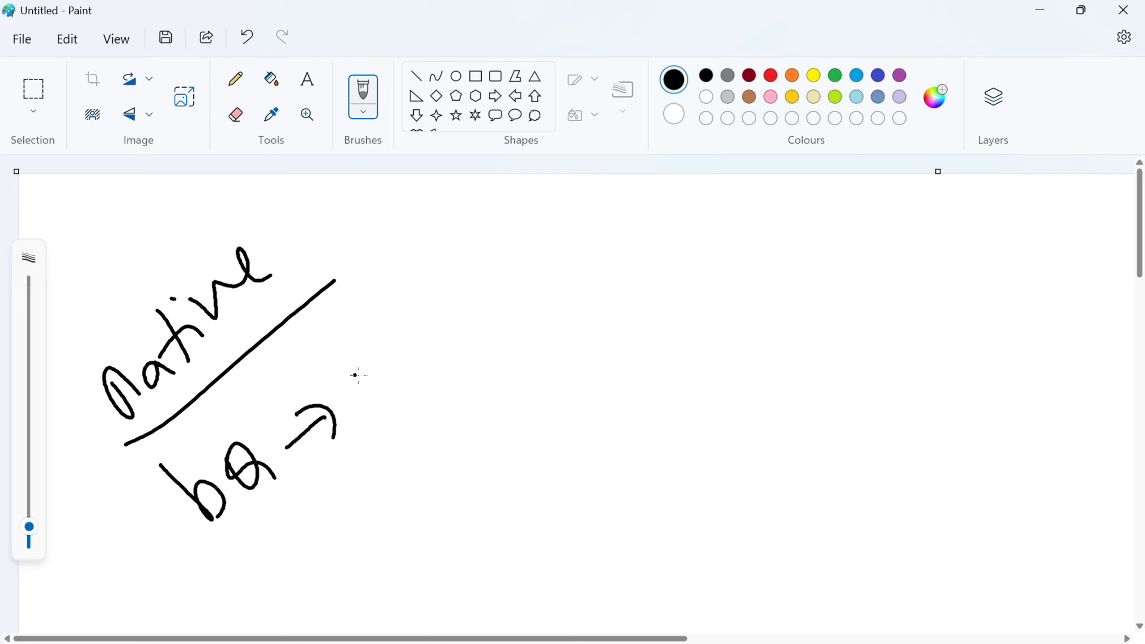
pyautogui.moveTo(358, 371); pyautogui.dragTo(372, 421)
pyautogui.moveTo(403, 354); pyautogui.dragTo(402, 390)
pyautogui.moveTo(384, 314)
pyautogui.mouseDown()
pyautogui.moveTo(423, 370)
pyautogui.moveTo(466, 316)
pyautogui.moveTo(513, 294)
pyautogui.mouseUp()
pyautogui.moveTo(522, 282); pyautogui.dragTo(547, 267)
pyautogui.moveTo(529, 255); pyautogui.dragTo(551, 292)
pyautogui.moveTo(590, 211)
pyautogui.mouseDown()
pyautogui.moveTo(575, 252)
pyautogui.moveTo(643, 219)
pyautogui.moveTo(653, 192)
pyautogui.mouseUp()
pyautogui.moveTo(615, 221); pyautogui.dragTo(689, 198)
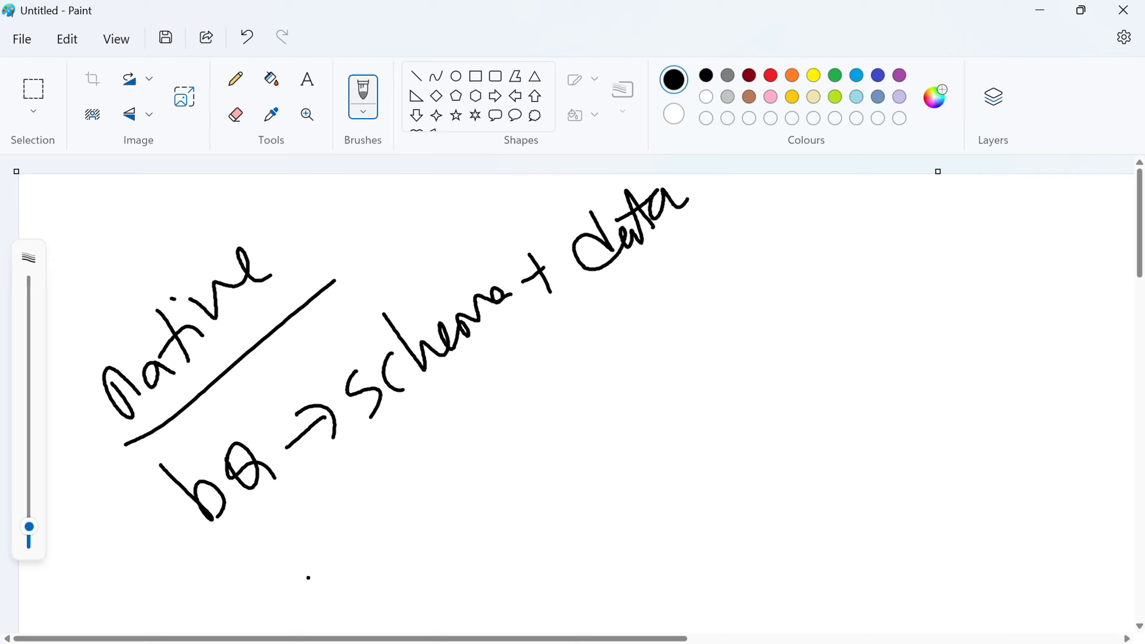
# Handwrite a second underlined black heading "external" below the native table note.
pyautogui.moveTo(316, 569); pyautogui.dragTo(348, 574)
pyautogui.moveTo(351, 532); pyautogui.dragTo(393, 535)
pyautogui.moveTo(388, 482)
pyautogui.mouseDown()
pyautogui.moveTo(426, 529)
pyautogui.moveTo(477, 447)
pyautogui.mouseUp()
pyautogui.moveTo(462, 435); pyautogui.dragTo(471, 474)
pyautogui.moveTo(484, 461)
pyautogui.mouseDown()
pyautogui.moveTo(522, 371)
pyautogui.moveTo(572, 415)
pyautogui.mouseUp()
pyautogui.moveTo(356, 496); pyautogui.dragTo(373, 531)
pyautogui.moveTo(353, 596)
pyautogui.mouseDown()
pyautogui.moveTo(468, 527)
pyautogui.moveTo(648, 389)
pyautogui.mouseUp()
# Handwrite "bQ → schema" in black beneath the "external" heading.
pyautogui.moveTo(455, 565)
pyautogui.mouseDown()
pyautogui.moveTo(491, 591)
pyautogui.moveTo(534, 568)
pyautogui.moveTo(563, 508)
pyautogui.mouseUp()
pyautogui.moveTo(541, 500)
pyautogui.mouseDown()
pyautogui.moveTo(562, 497)
pyautogui.moveTo(574, 531)
pyautogui.mouseUp()
pyautogui.moveTo(604, 446); pyautogui.dragTo(590, 509)
pyautogui.moveTo(625, 466); pyautogui.dragTo(627, 484)
pyautogui.moveTo(604, 413)
pyautogui.mouseDown()
pyautogui.moveTo(671, 426)
pyautogui.moveTo(720, 377)
pyautogui.moveTo(743, 373)
pyautogui.mouseUp()
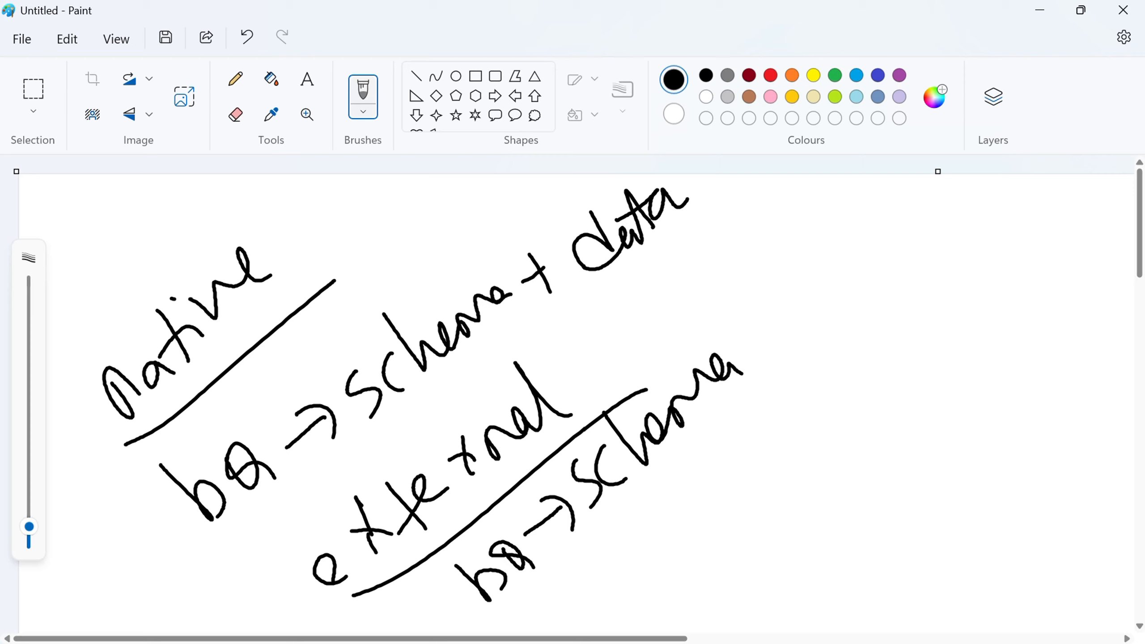
# Set the brush colour to red and handwrite "data" to the right of the black notes.
pyautogui.click(771, 75)
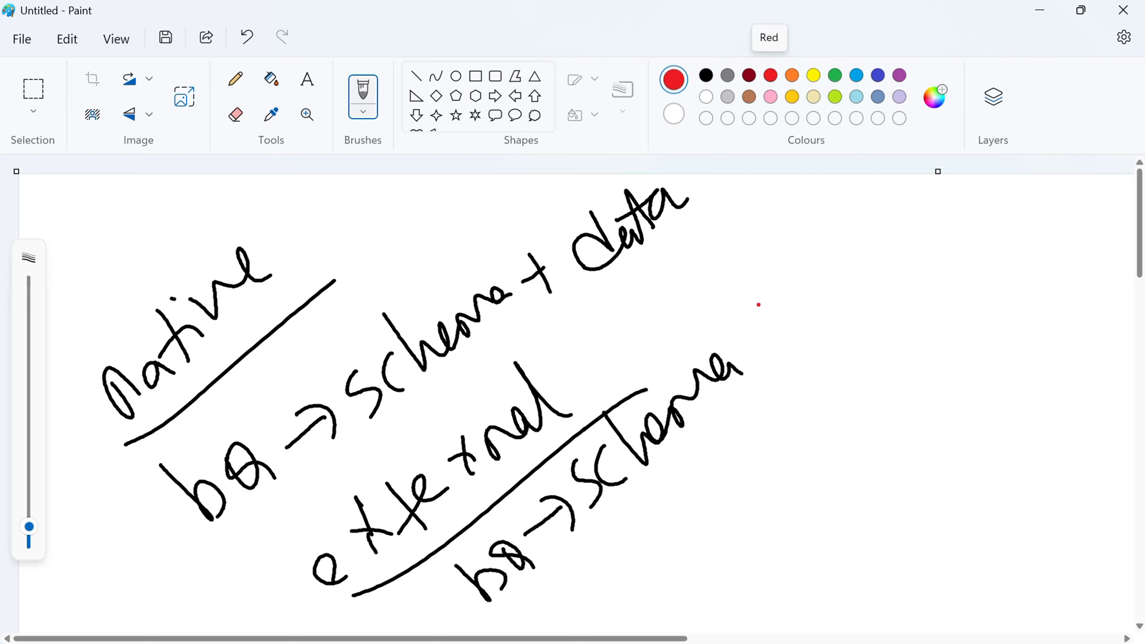
pyautogui.moveTo(769, 239); pyautogui.dragTo(829, 283)
pyautogui.moveTo(811, 217); pyautogui.dragTo(825, 288)
pyautogui.moveTo(808, 248); pyautogui.dragTo(842, 231)
pyautogui.moveTo(857, 212)
pyautogui.mouseDown()
pyautogui.moveTo(870, 226)
pyautogui.moveTo(890, 213)
pyautogui.mouseUp()
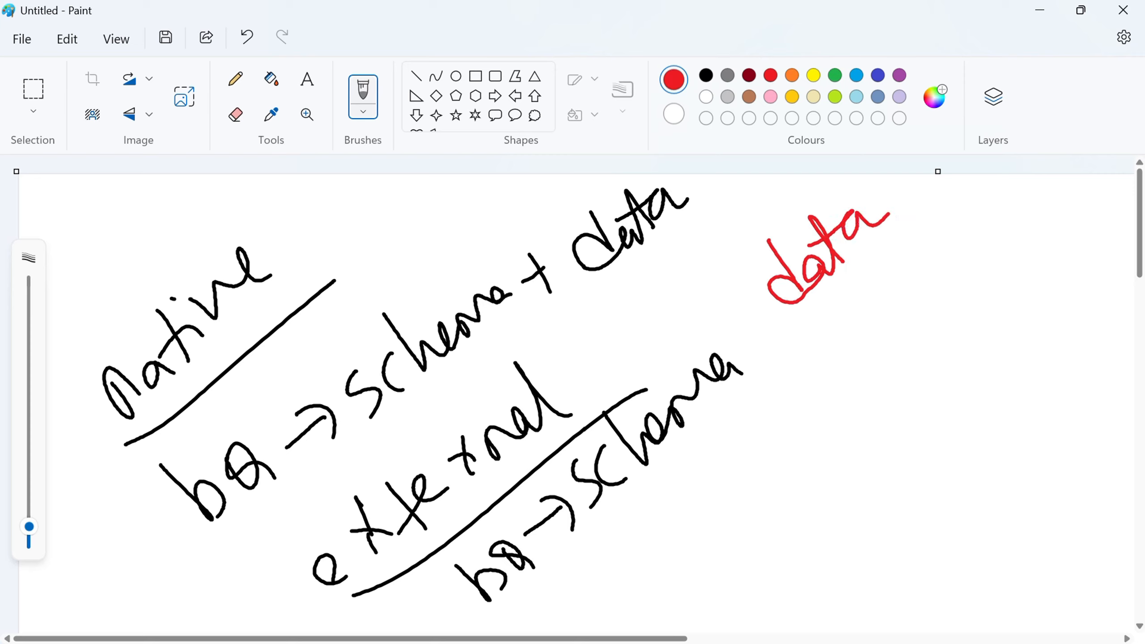
# Draw a long red branch line under "data" with an arrow to the handwritten label "GCS (Buckets)".
pyautogui.moveTo(775, 345); pyautogui.dragTo(849, 565)
pyautogui.moveTo(794, 389); pyautogui.dragTo(823, 369)
pyautogui.moveTo(805, 359); pyautogui.dragTo(836, 382)
pyautogui.moveTo(856, 312)
pyautogui.mouseDown()
pyautogui.moveTo(846, 321)
pyautogui.moveTo(889, 347)
pyautogui.mouseUp()
pyautogui.moveTo(897, 293); pyautogui.dragTo(907, 325)
pyautogui.moveTo(929, 267); pyautogui.dragTo(933, 305)
pyautogui.moveTo(959, 227)
pyautogui.mouseDown()
pyautogui.moveTo(974, 280)
pyautogui.moveTo(996, 254)
pyautogui.moveTo(990, 265)
pyautogui.mouseUp()
pyautogui.moveTo(994, 233); pyautogui.dragTo(1010, 227)
pyautogui.moveTo(1018, 224); pyautogui.dragTo(1013, 249)
pyautogui.moveTo(1027, 197); pyautogui.dragTo(1048, 235)
pyautogui.moveTo(1082, 198)
pyautogui.mouseDown()
pyautogui.moveTo(1062, 223)
pyautogui.moveTo(1102, 240)
pyautogui.mouseUp()
# Add red arrows with the labels "S3" and "Azure" along the branch line, and circle the red word "data".
pyautogui.moveTo(822, 458); pyautogui.dragTo(850, 435)
pyautogui.moveTo(836, 425); pyautogui.dragTo(862, 451)
pyautogui.moveTo(916, 381)
pyautogui.mouseDown()
pyautogui.moveTo(900, 418)
pyautogui.moveTo(937, 416)
pyautogui.mouseUp()
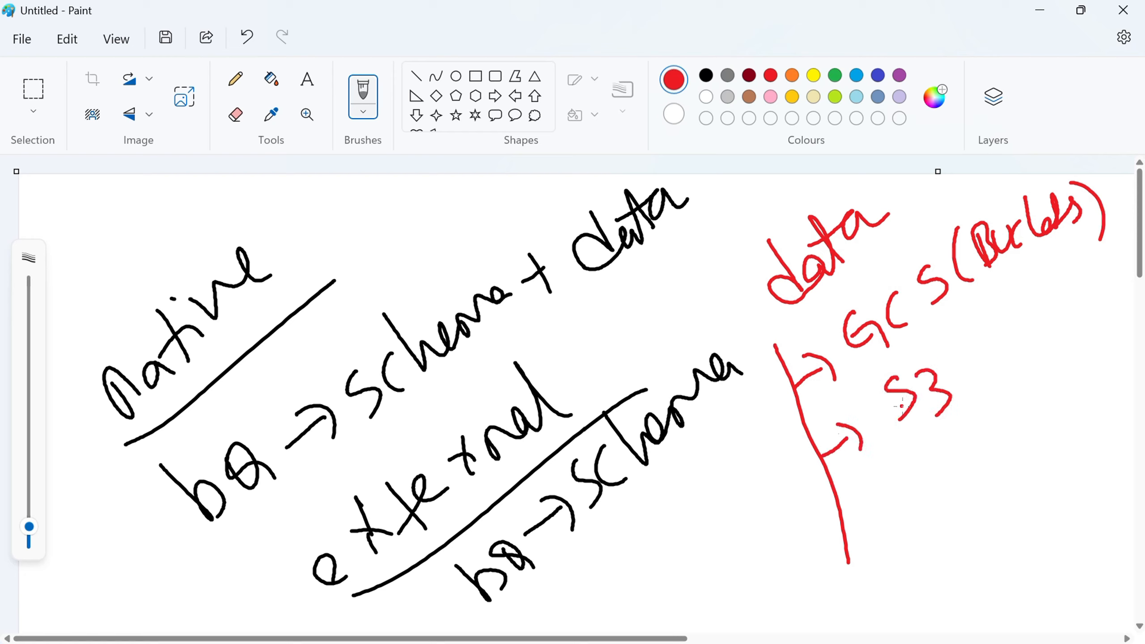
pyautogui.moveTo(868, 530); pyautogui.dragTo(893, 519)
pyautogui.moveTo(901, 529)
pyautogui.mouseDown()
pyautogui.moveTo(932, 484)
pyautogui.moveTo(947, 489)
pyautogui.moveTo(952, 535)
pyautogui.mouseUp()
pyautogui.moveTo(952, 535); pyautogui.dragTo(1036, 469)
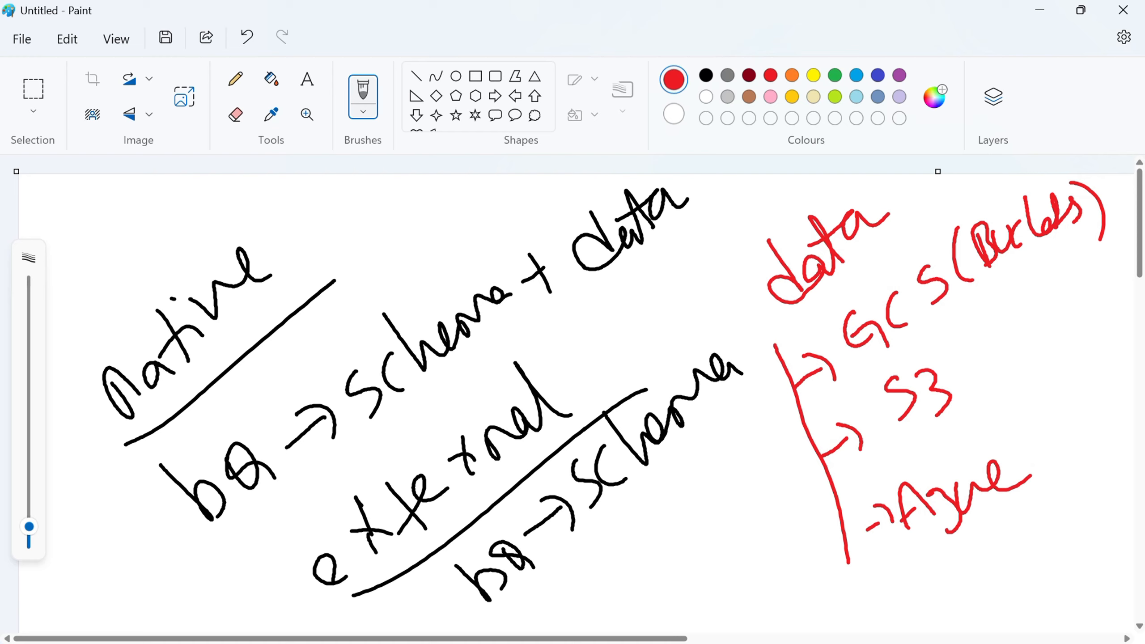
pyautogui.moveTo(869, 191); pyautogui.dragTo(783, 218)
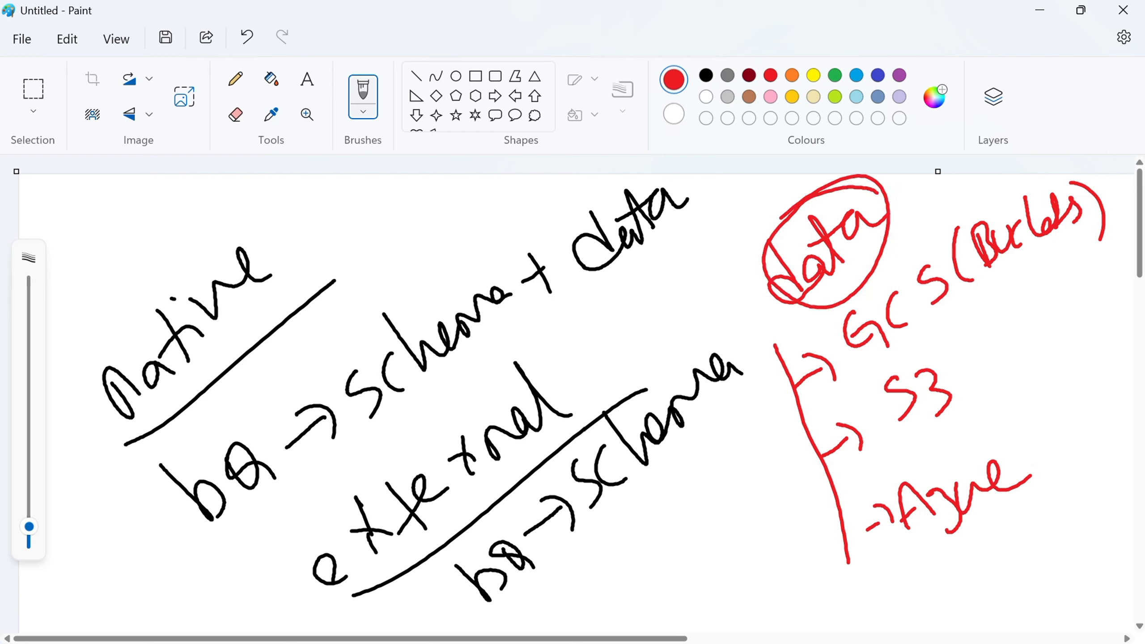
# In red, circle the "bQ" under "external", add an arrow to its "schema", and write "table" by "external" and "tab" by "native".
pyautogui.moveTo(503, 524)
pyautogui.mouseDown()
pyautogui.moveTo(512, 535)
pyautogui.moveTo(649, 503)
pyautogui.moveTo(686, 531)
pyautogui.mouseUp()
pyautogui.moveTo(585, 329)
pyautogui.mouseDown()
pyautogui.moveTo(607, 348)
pyautogui.moveTo(715, 294)
pyautogui.mouseUp()
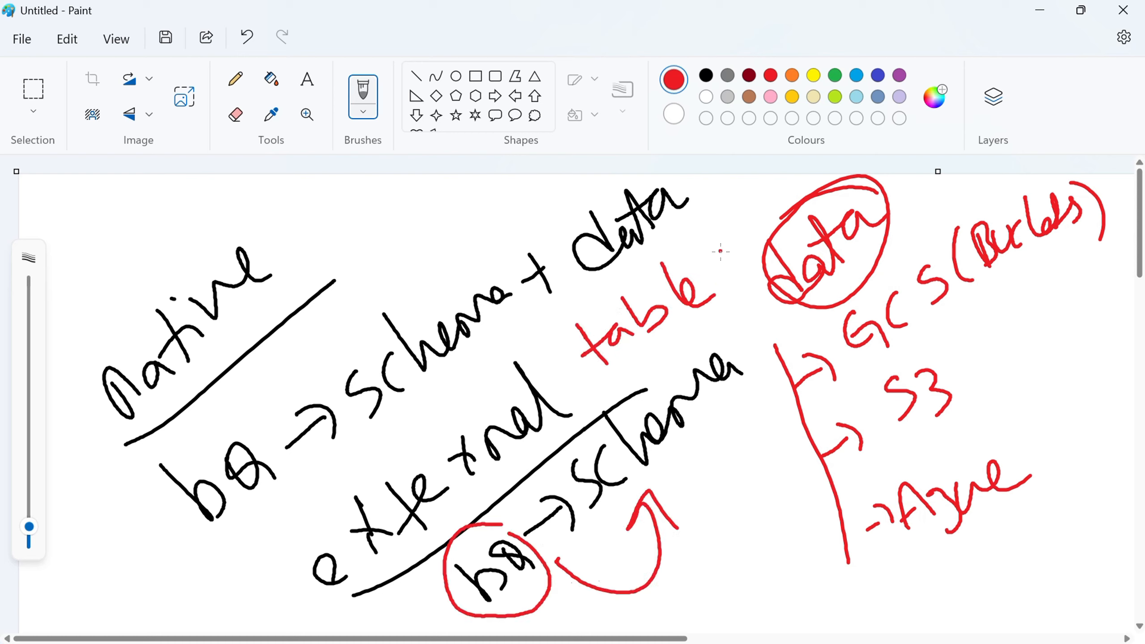
pyautogui.moveTo(285, 217)
pyautogui.mouseDown()
pyautogui.moveTo(335, 234)
pyautogui.moveTo(391, 194)
pyautogui.moveTo(383, 218)
pyautogui.mouseUp()
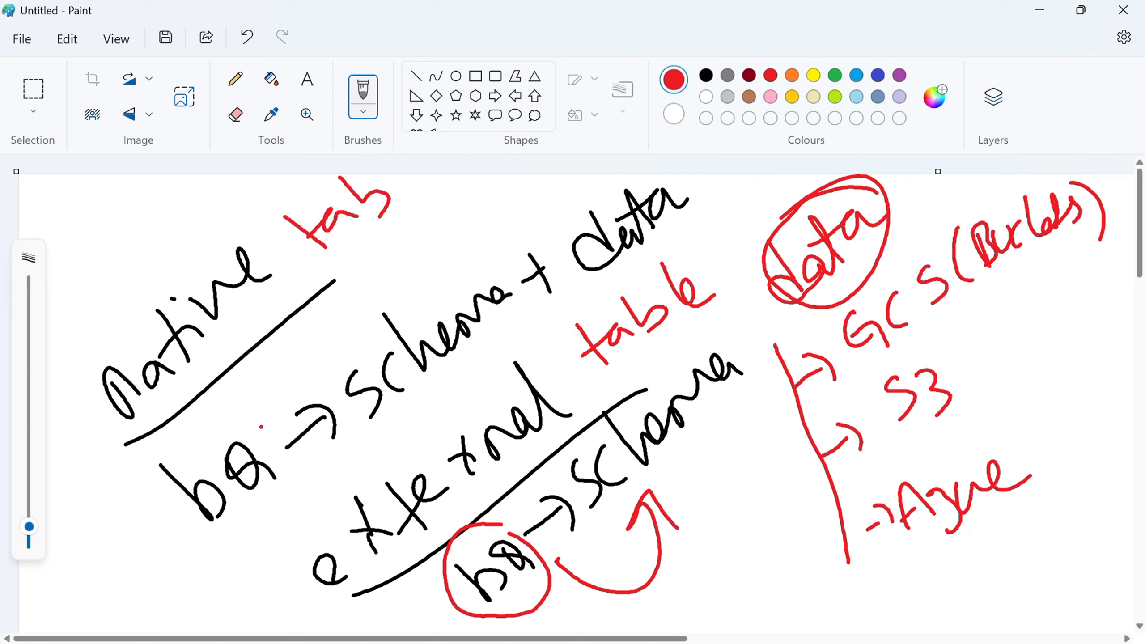
# Circle the "bQ" under "native" in red and draw curved arrows from it to "schema" and on to "data".
pyautogui.moveTo(262, 427)
pyautogui.mouseDown()
pyautogui.moveTo(264, 373)
pyautogui.moveTo(440, 288)
pyautogui.moveTo(452, 258)
pyautogui.moveTo(436, 221)
pyautogui.moveTo(559, 215)
pyautogui.moveTo(567, 228)
pyautogui.mouseUp()
pyautogui.moveTo(521, 222); pyautogui.dragTo(567, 228)
pyautogui.moveTo(566, 194); pyautogui.dragTo(567, 228)
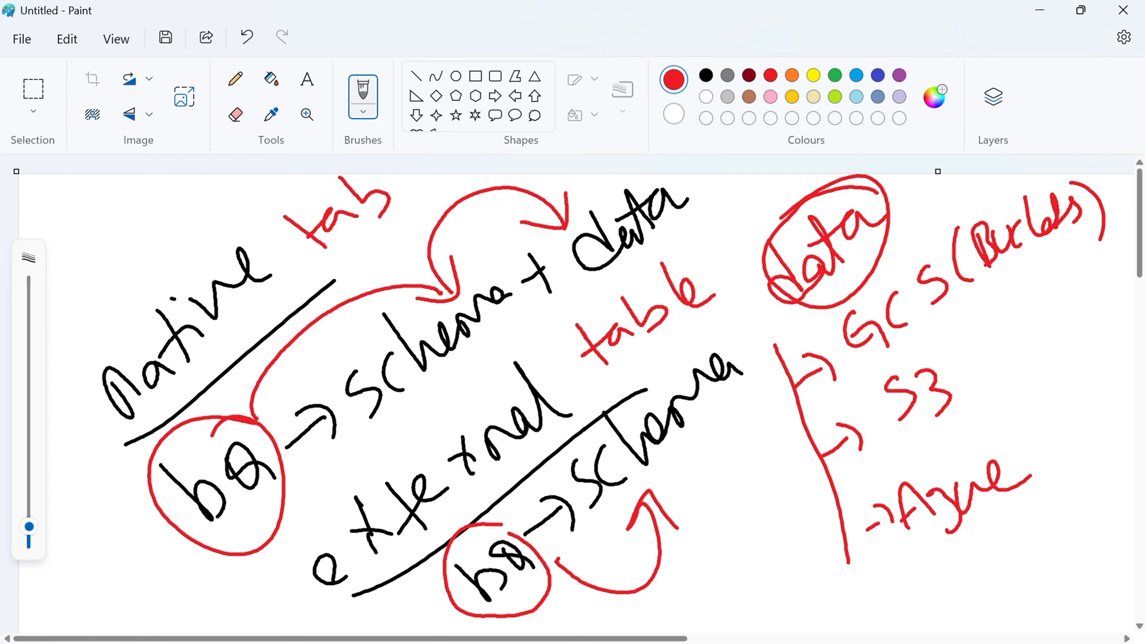
# Switch to the BigQuery console and set the new table's type to Native table and its source to Empty table.
pyautogui.hotkey('alt', 'Tab')
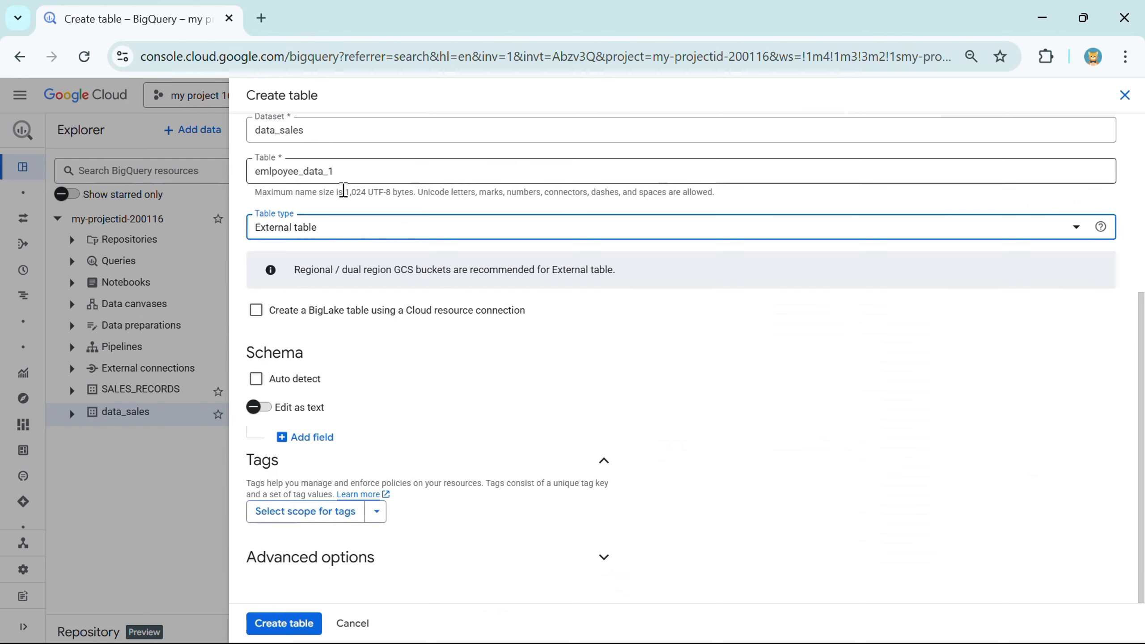
pyautogui.click(284, 232)
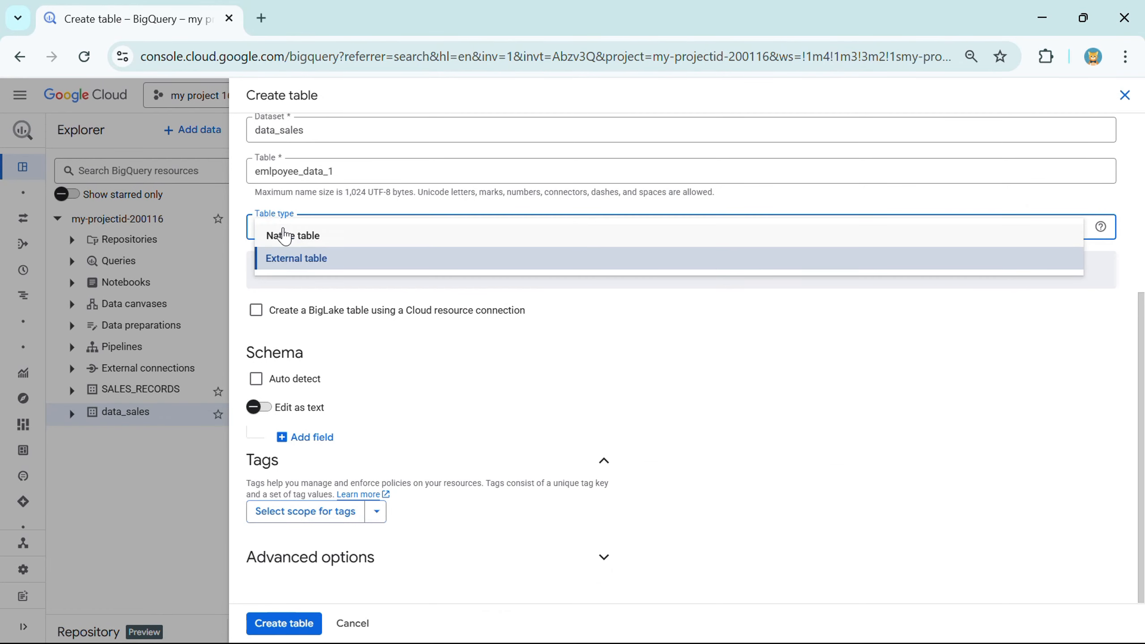
pyautogui.click(284, 244)
pyautogui.scroll(5, 322, 248)
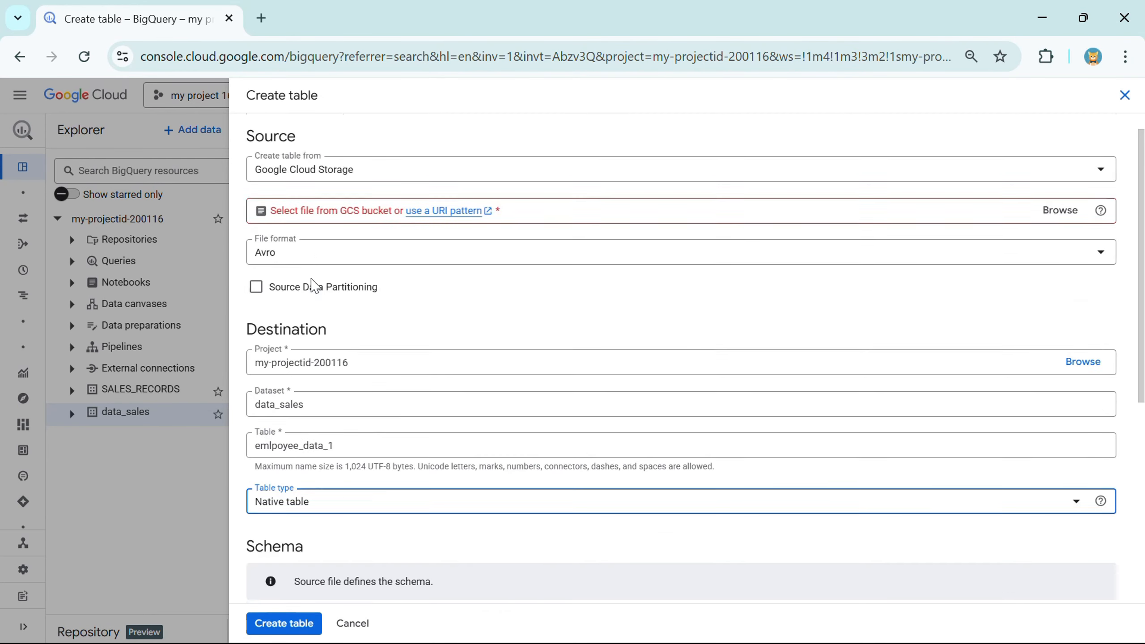
pyautogui.click(350, 185)
pyautogui.click(323, 183)
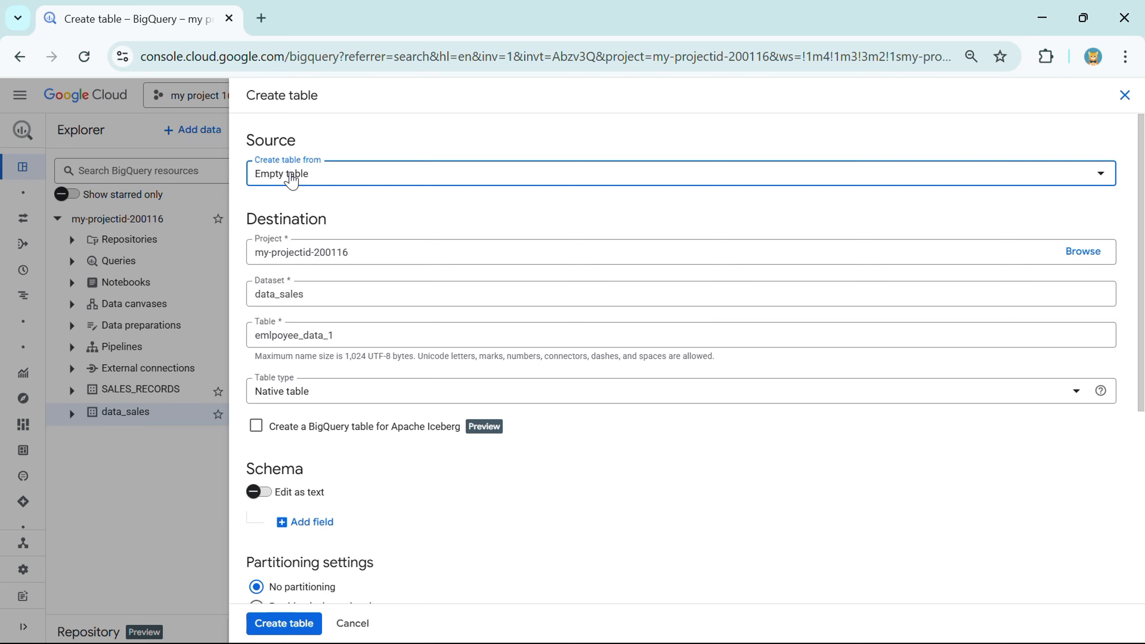
# Add a first schema field named "id" with the INTEGER type.
pyautogui.scroll(-4, 292, 181)
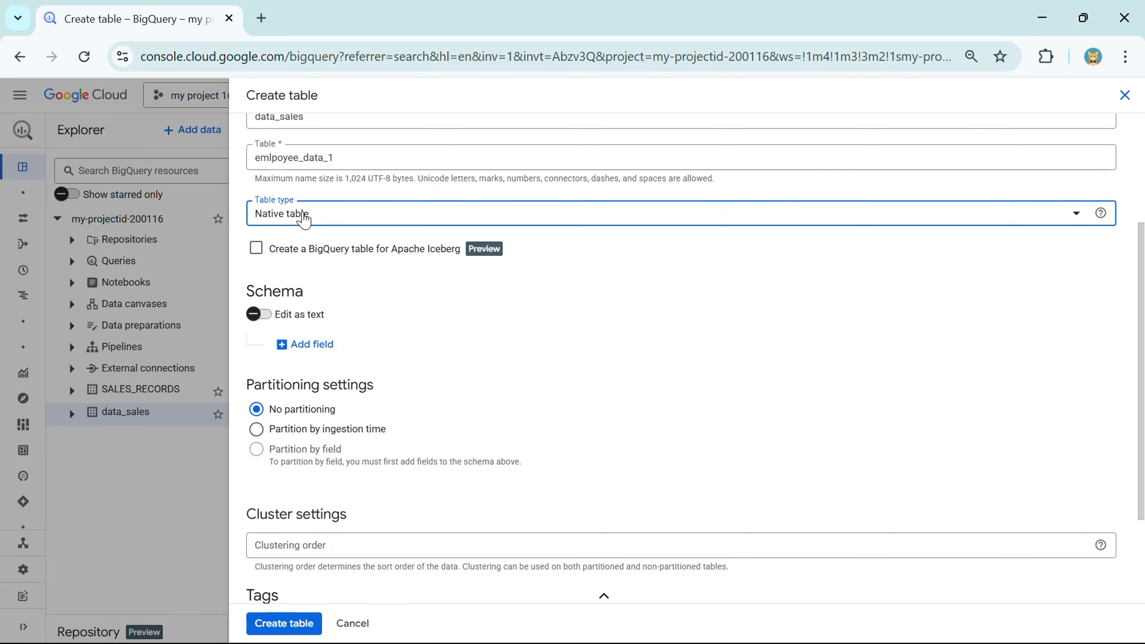
pyautogui.scroll(-2, 305, 219)
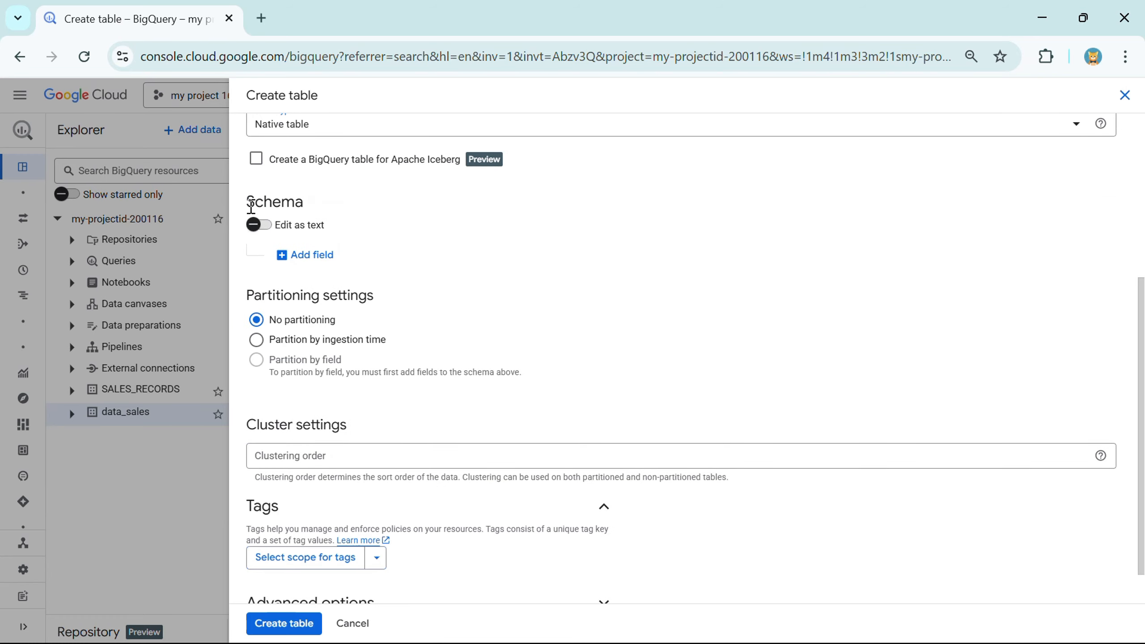
pyautogui.moveTo(248, 201); pyautogui.dragTo(311, 232)
pyautogui.click(284, 256)
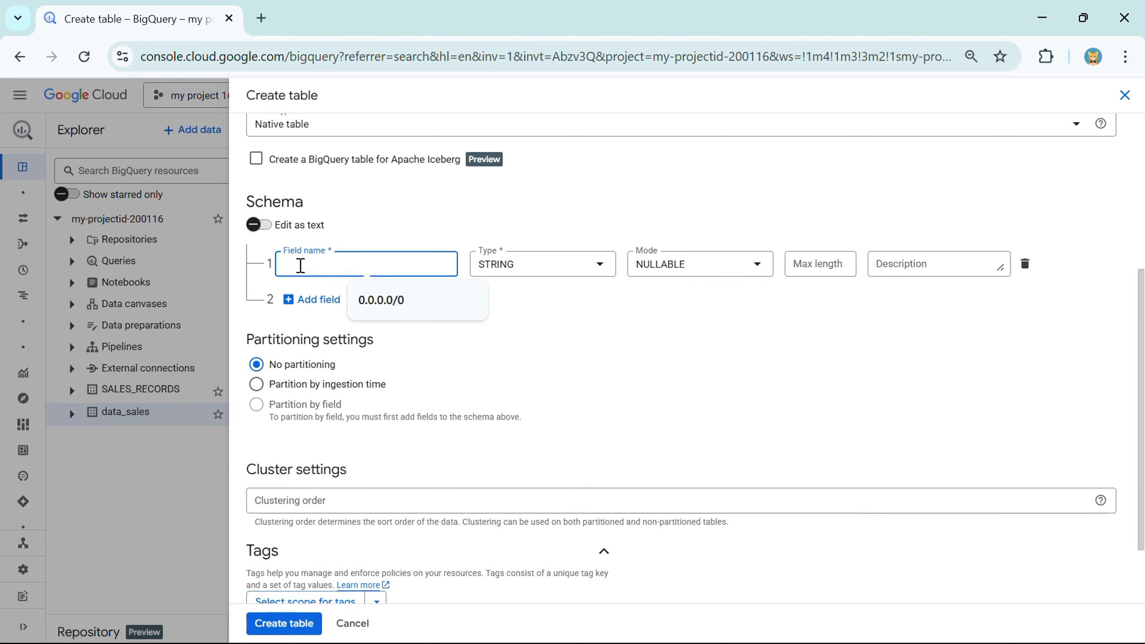
pyautogui.write('id')
pyautogui.press('Tab')
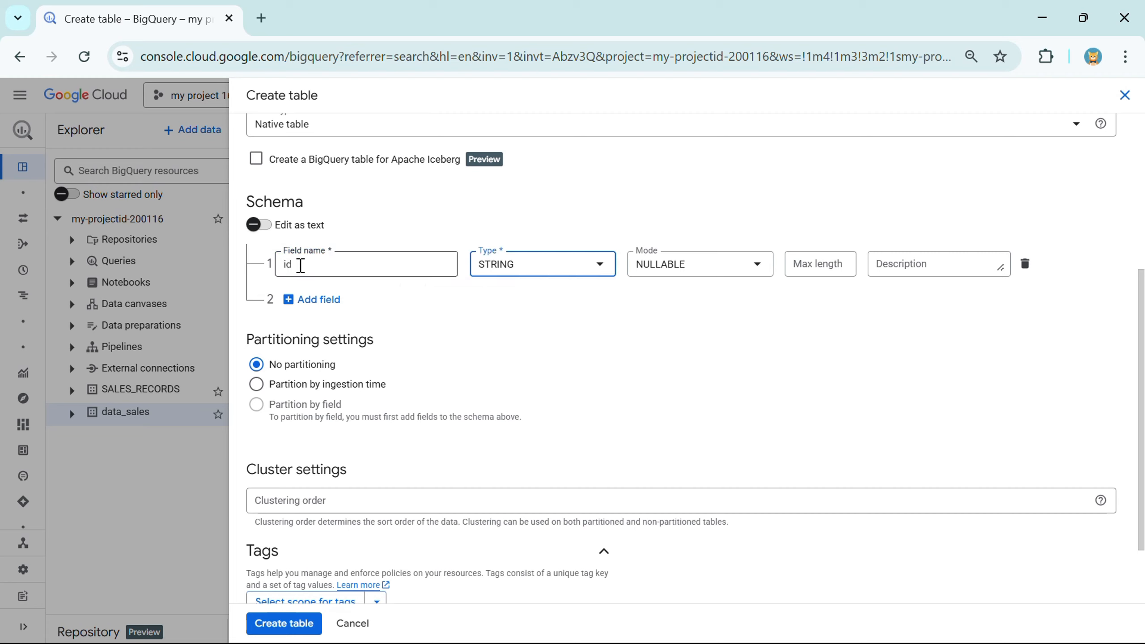
pyautogui.press('Down')
pyautogui.press('Down')
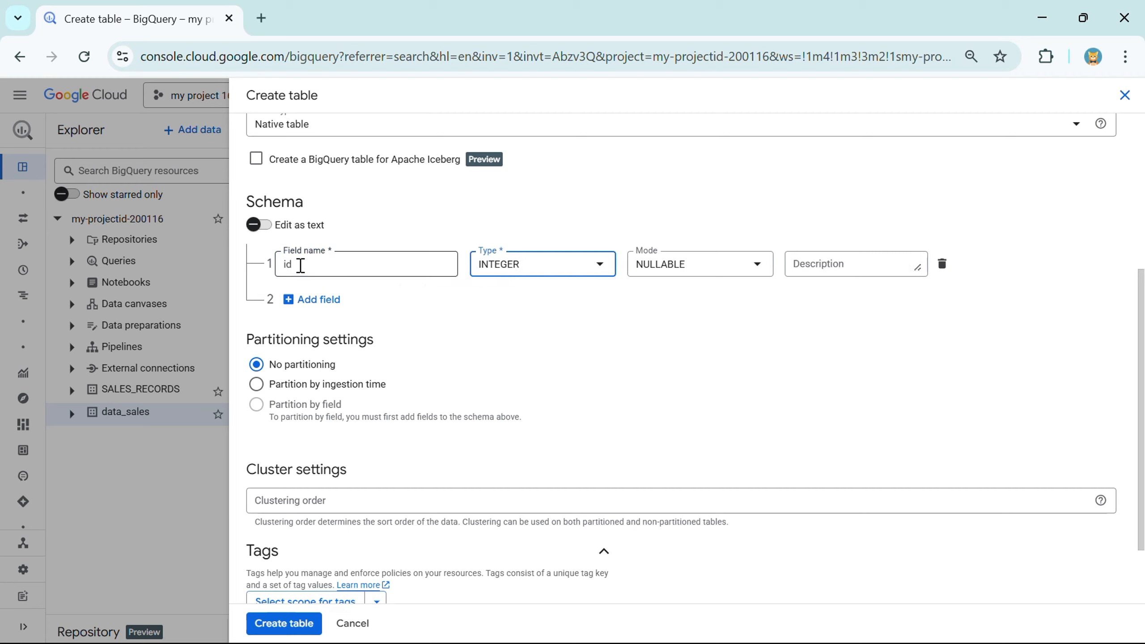
# Look through the type and mode options of the id field, selecting INTEGER and NULLABLE.
pyautogui.click(586, 269)
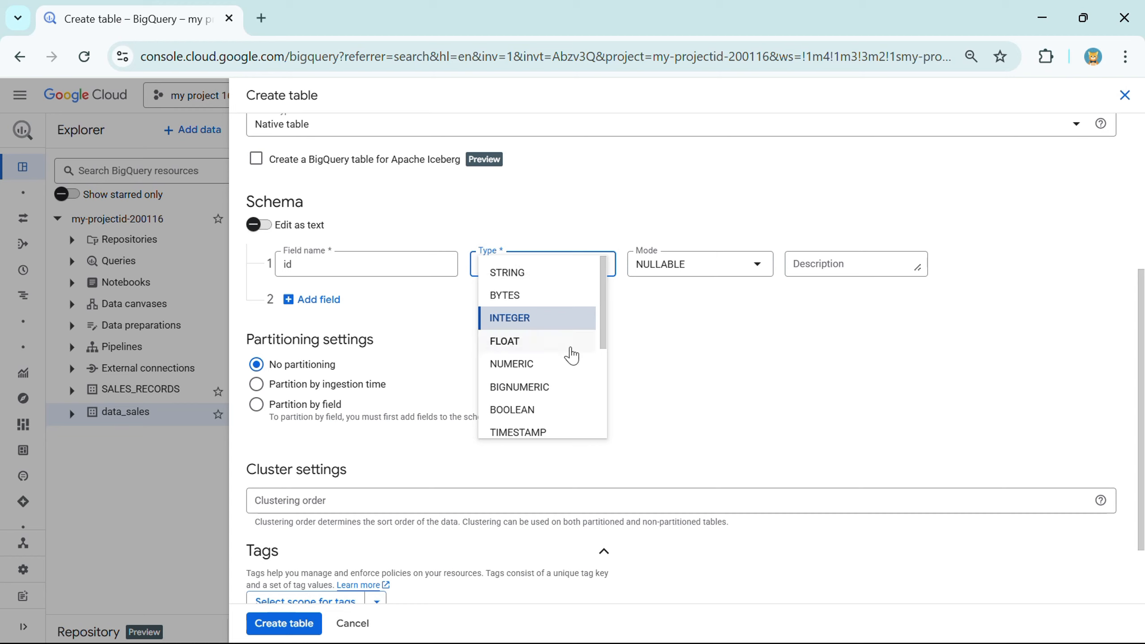
pyautogui.scroll(-3, 564, 357)
pyautogui.scroll(3, 557, 347)
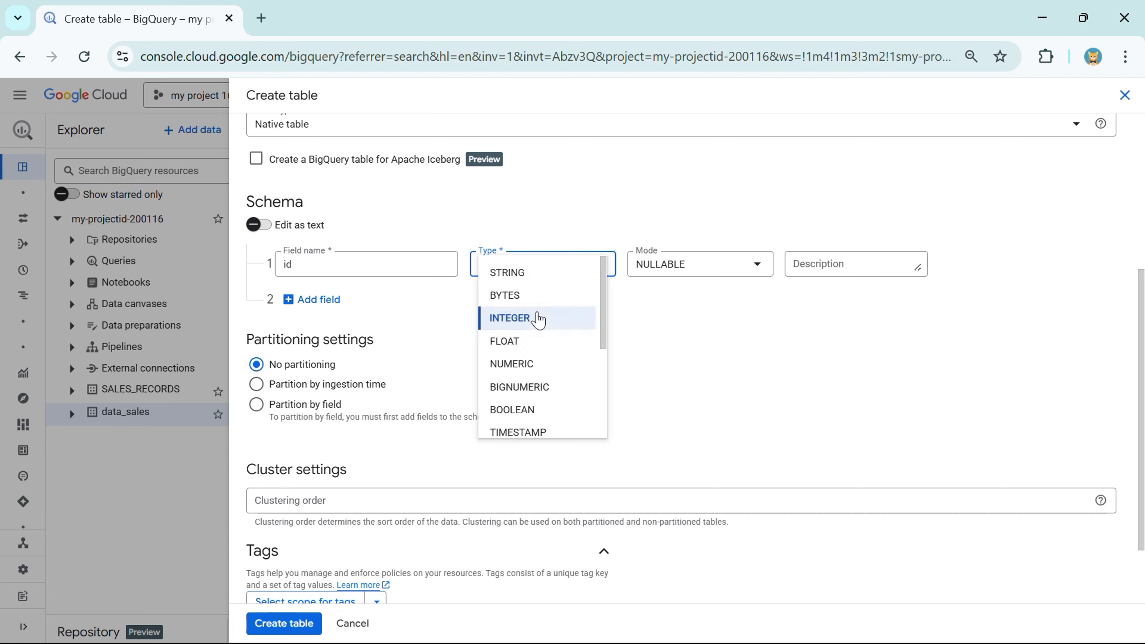
pyautogui.click(536, 319)
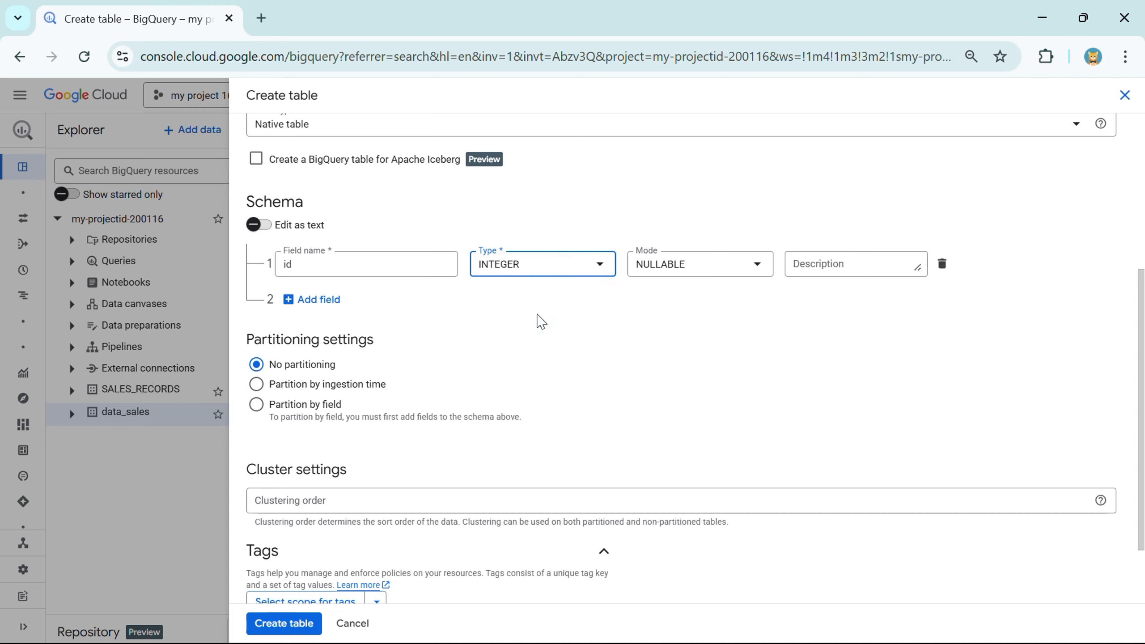
pyautogui.click(660, 273)
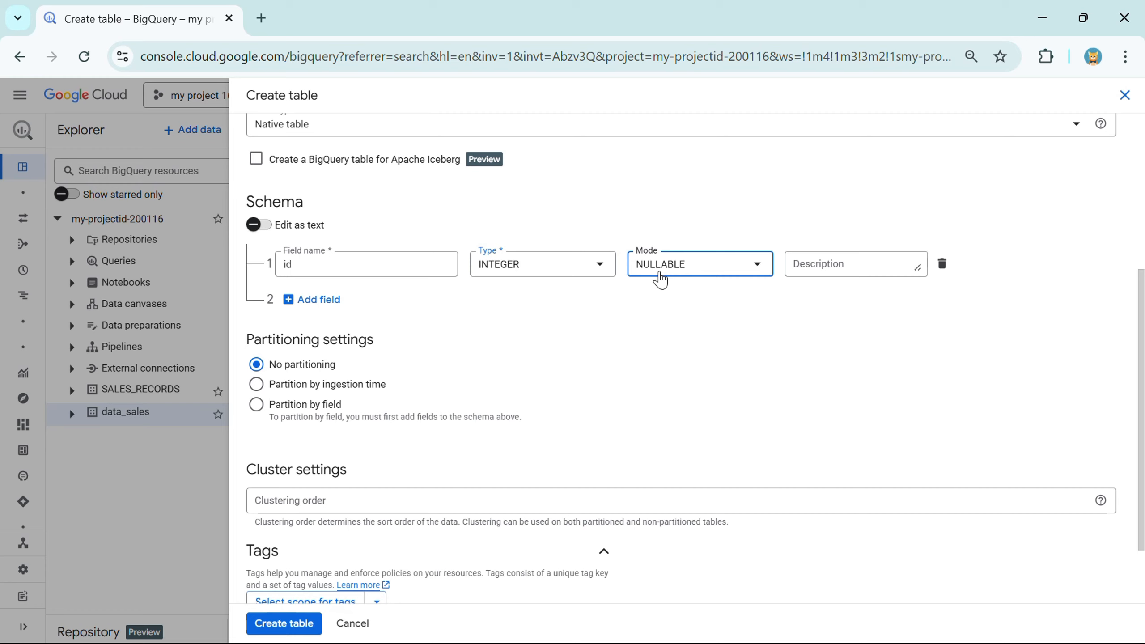
pyautogui.click(660, 277)
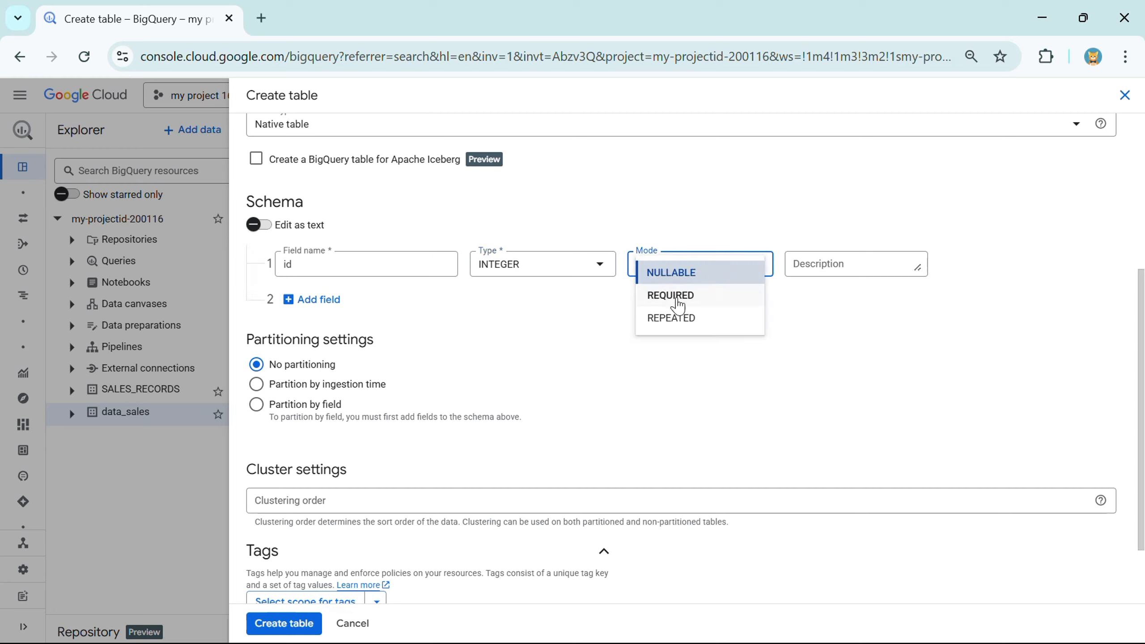
pyautogui.click(670, 272)
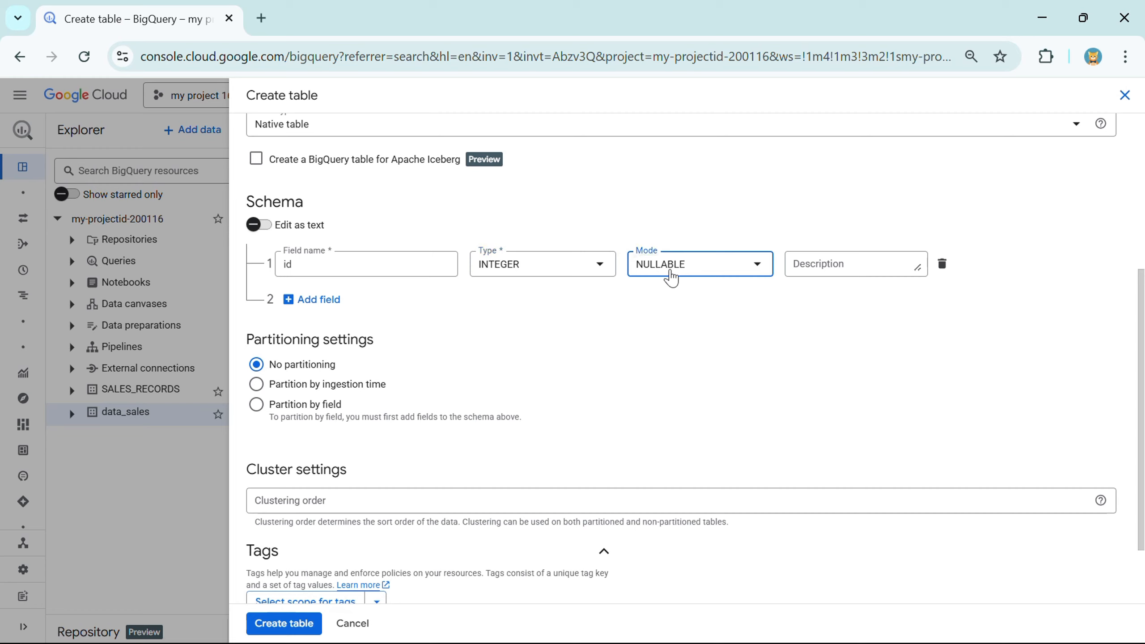
pyautogui.click(812, 273)
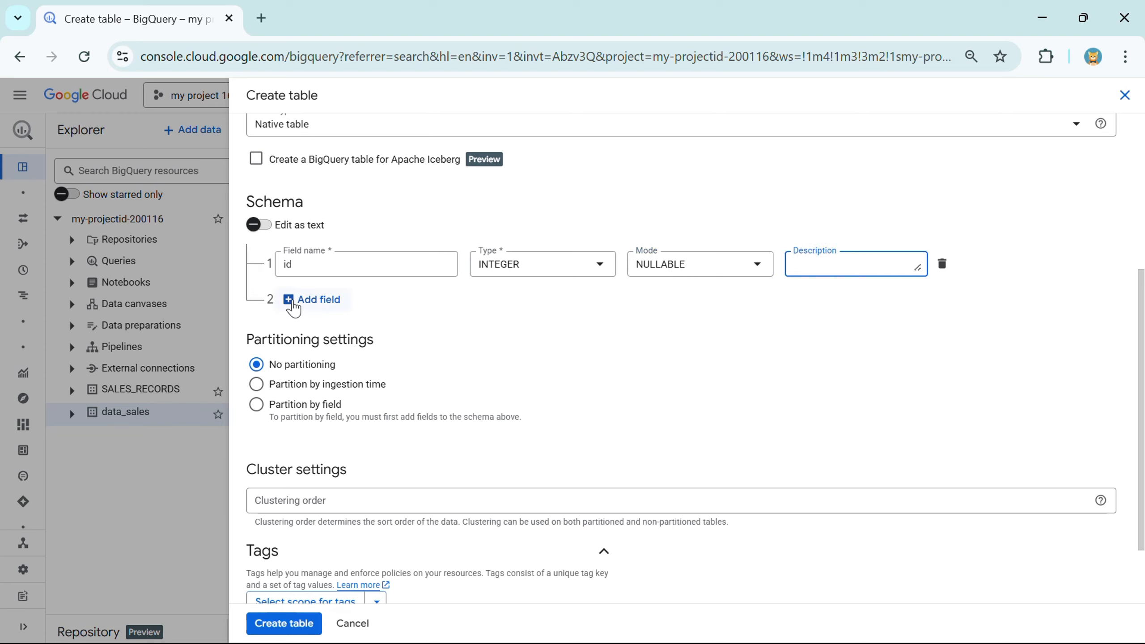
# Add a second schema field named "name" with the STRING type.
pyautogui.click(301, 301)
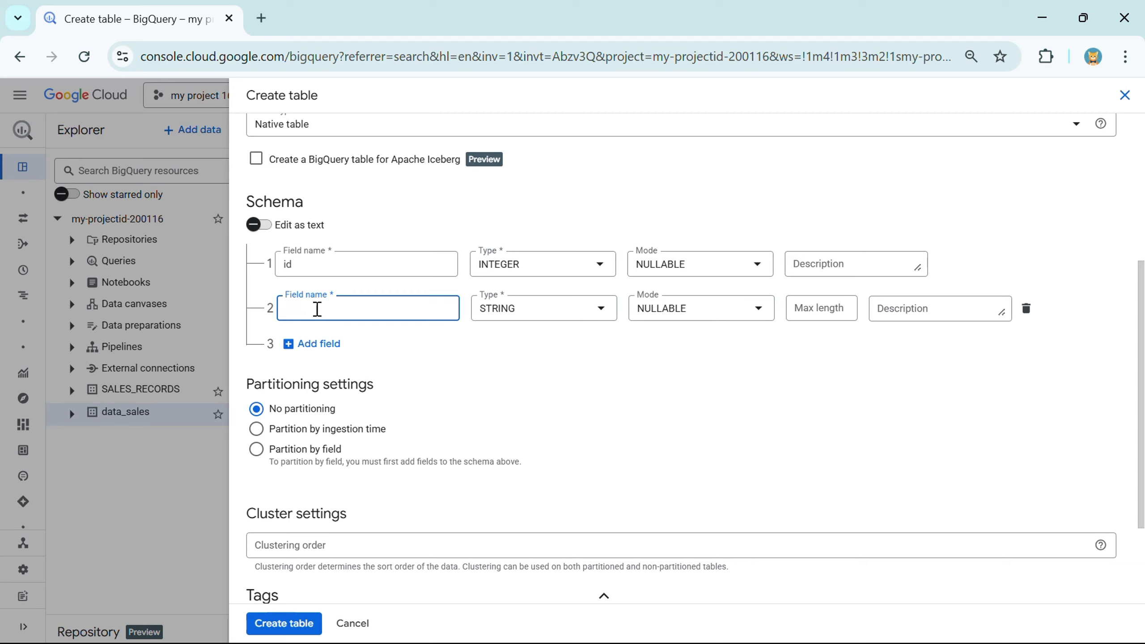
pyautogui.write('name')
pyautogui.press('Tab')
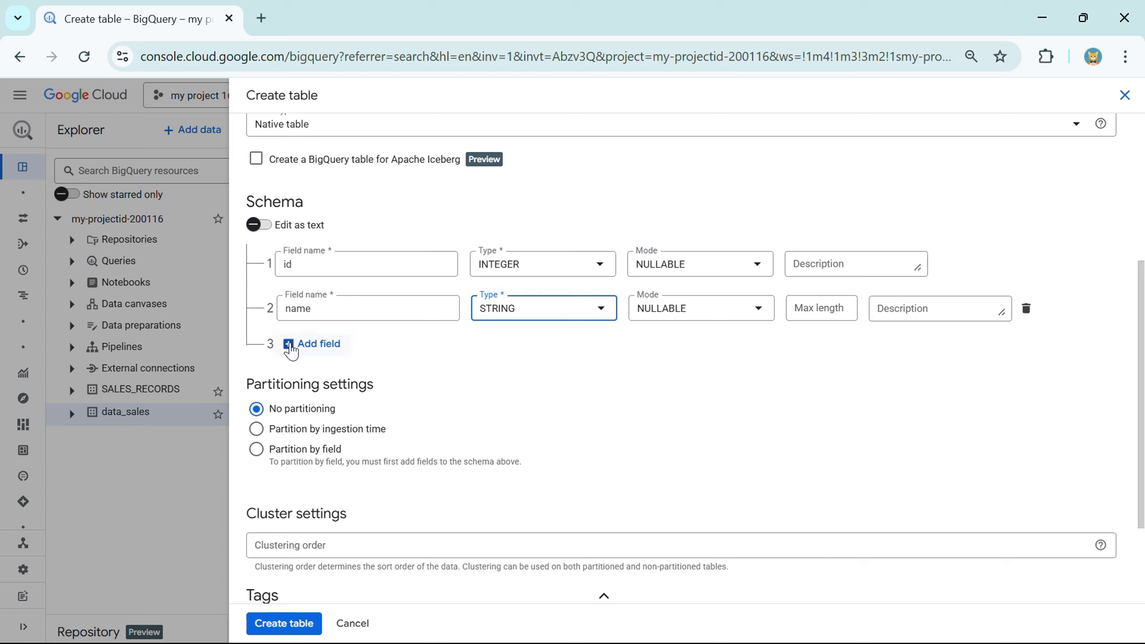
# Add a third schema field named "doj" and set its type to DATE.
pyautogui.click(289, 344)
pyautogui.write('d')
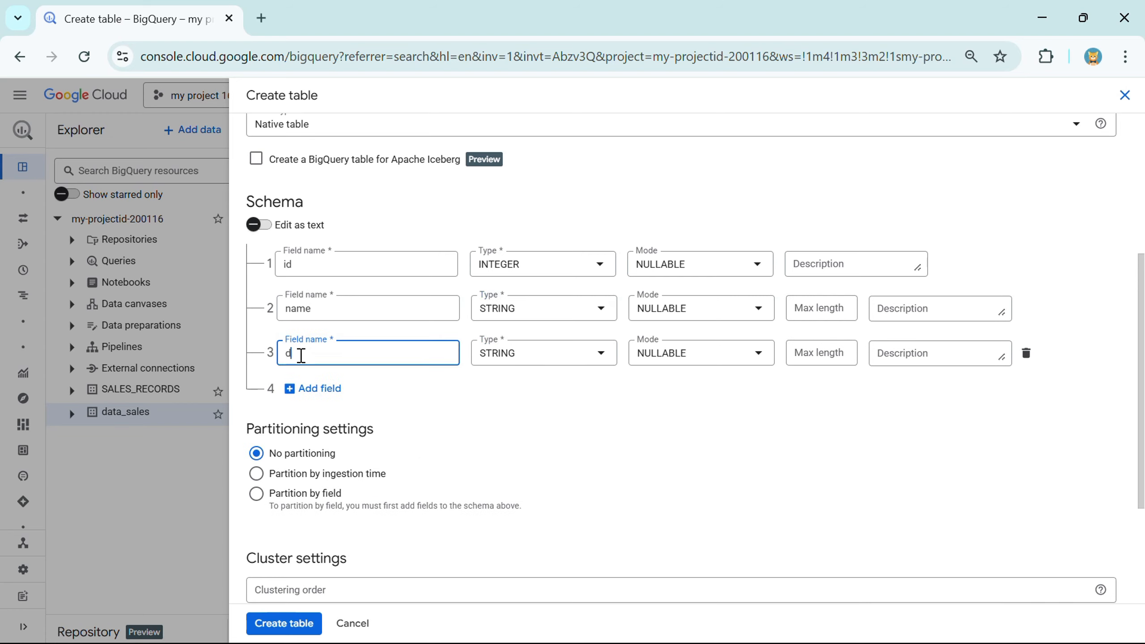
pyautogui.write('oj')
pyautogui.click(523, 359)
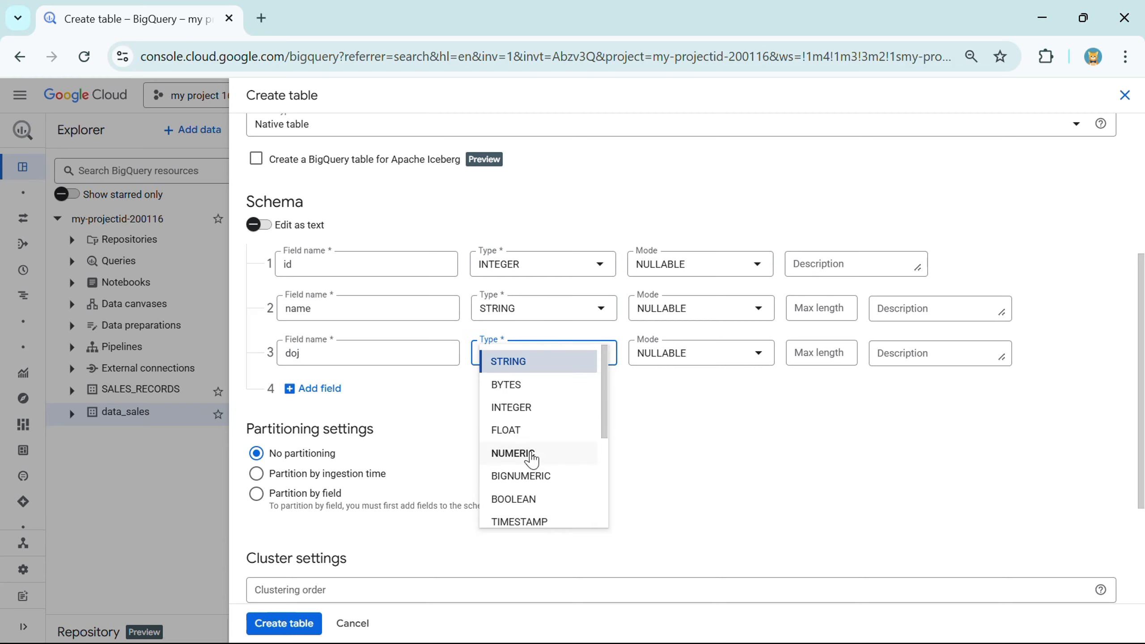
pyautogui.scroll(-2, 532, 458)
pyautogui.click(525, 453)
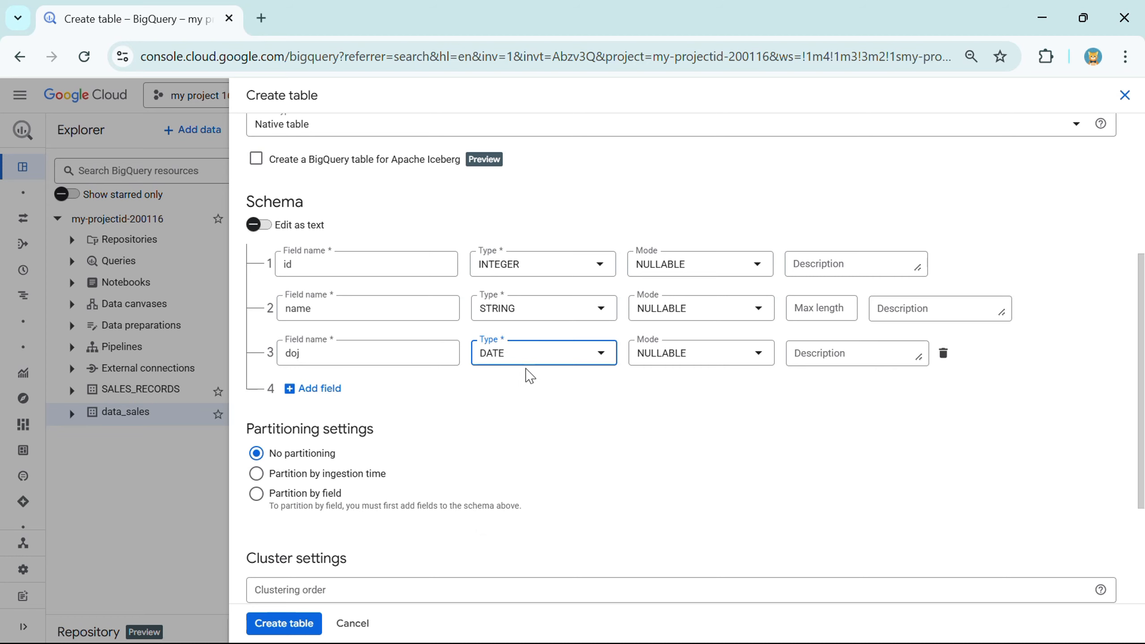
# Examine the partitioning settings at 100% page zoom, covering no partitioning, partition by ingestion time and partition by field.
pyautogui.scroll(-2, 373, 424)
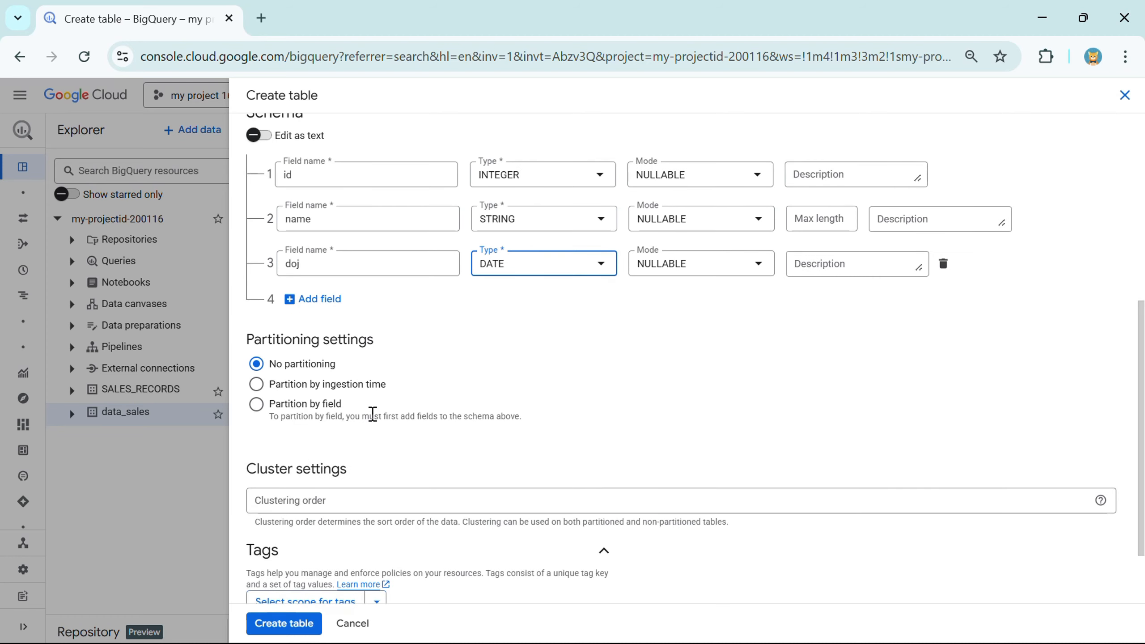
pyautogui.scroll(2, 373, 414)
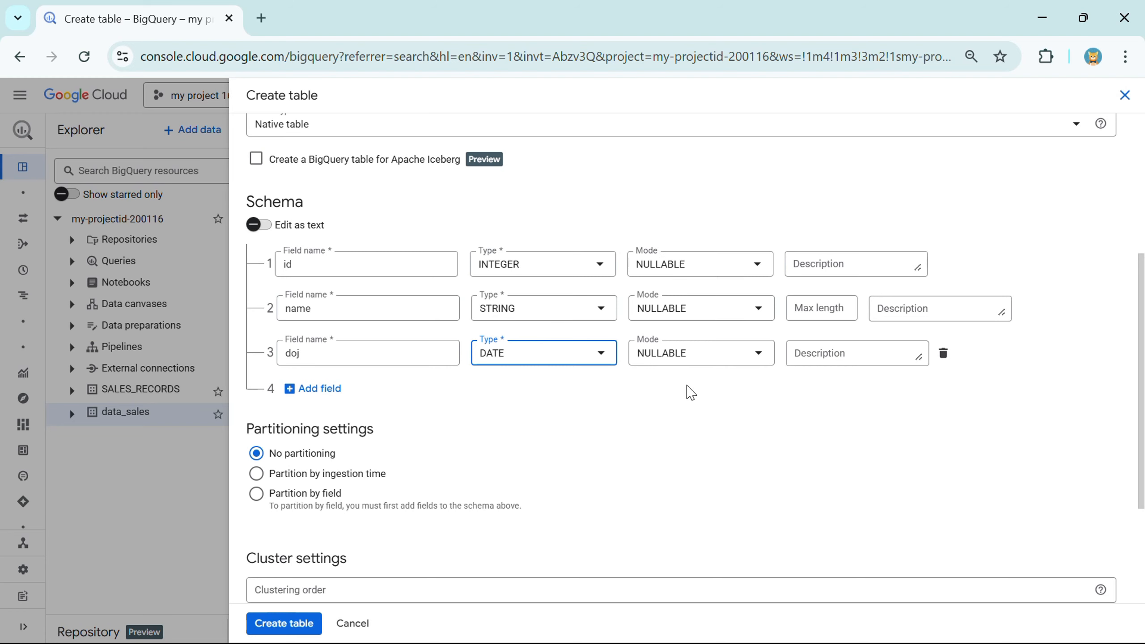
pyautogui.scroll(-4, 399, 422)
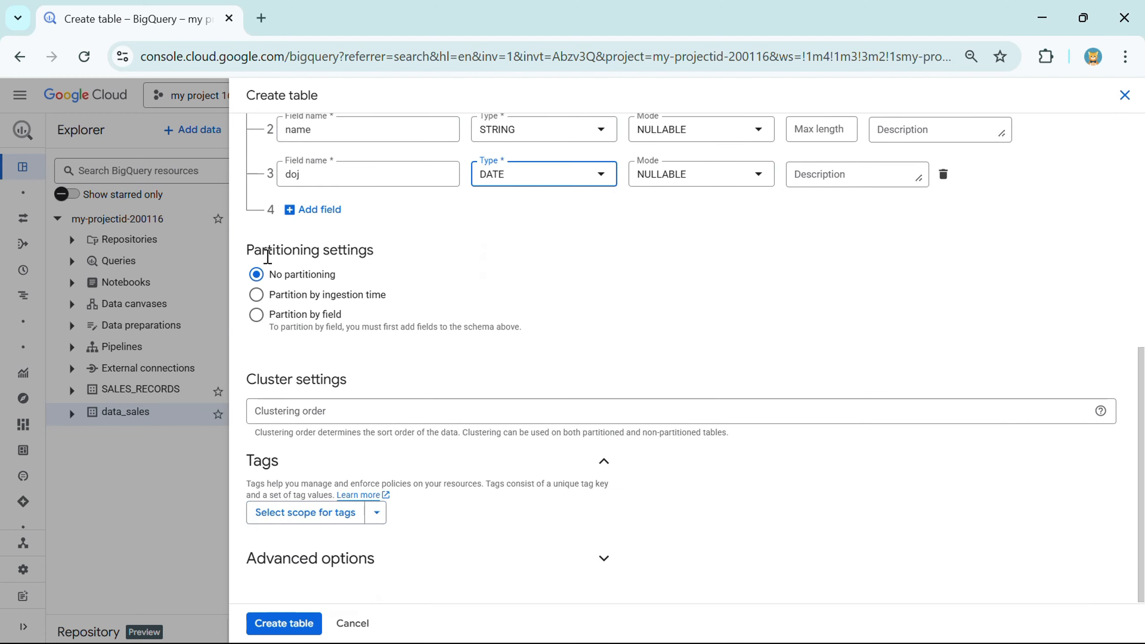
pyautogui.moveTo(247, 251); pyautogui.dragTo(524, 327)
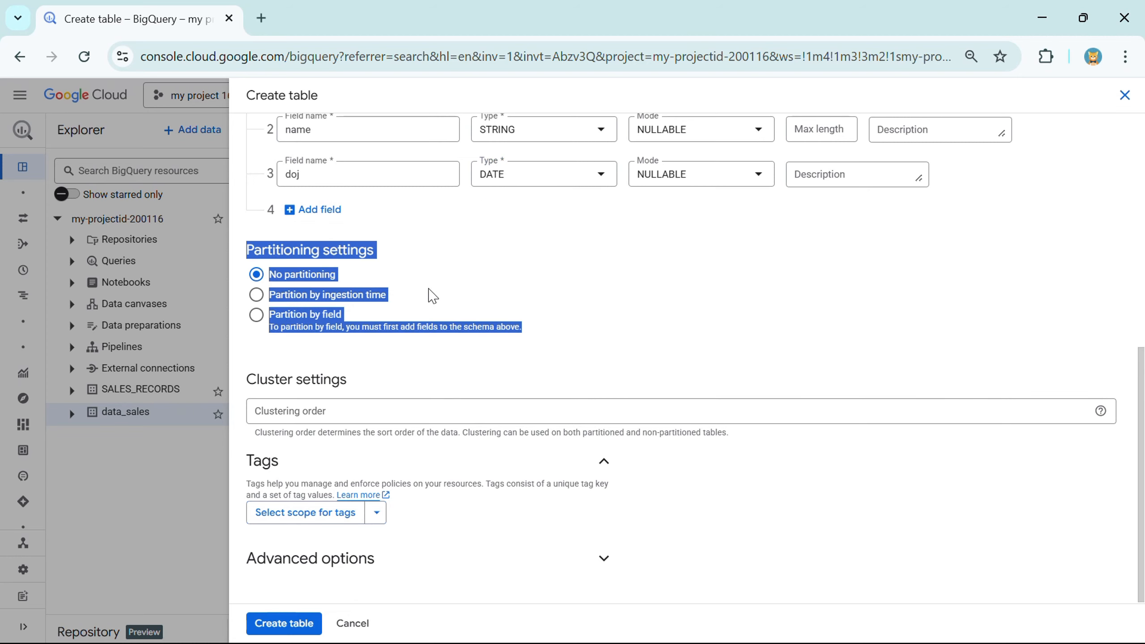
pyautogui.click(433, 296)
pyautogui.hotkey('ctrl', '0')
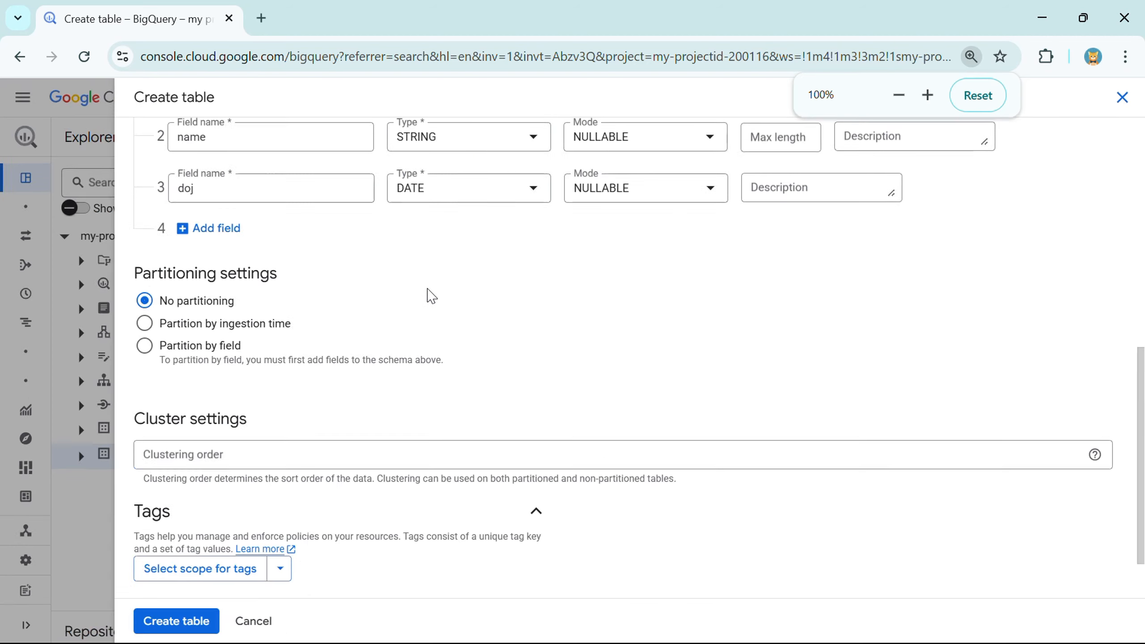
pyautogui.moveTo(53, 326); pyautogui.dragTo(169, 334)
pyautogui.moveTo(57, 355); pyautogui.dragTo(206, 353)
pyautogui.moveTo(51, 375); pyautogui.dragTo(159, 382)
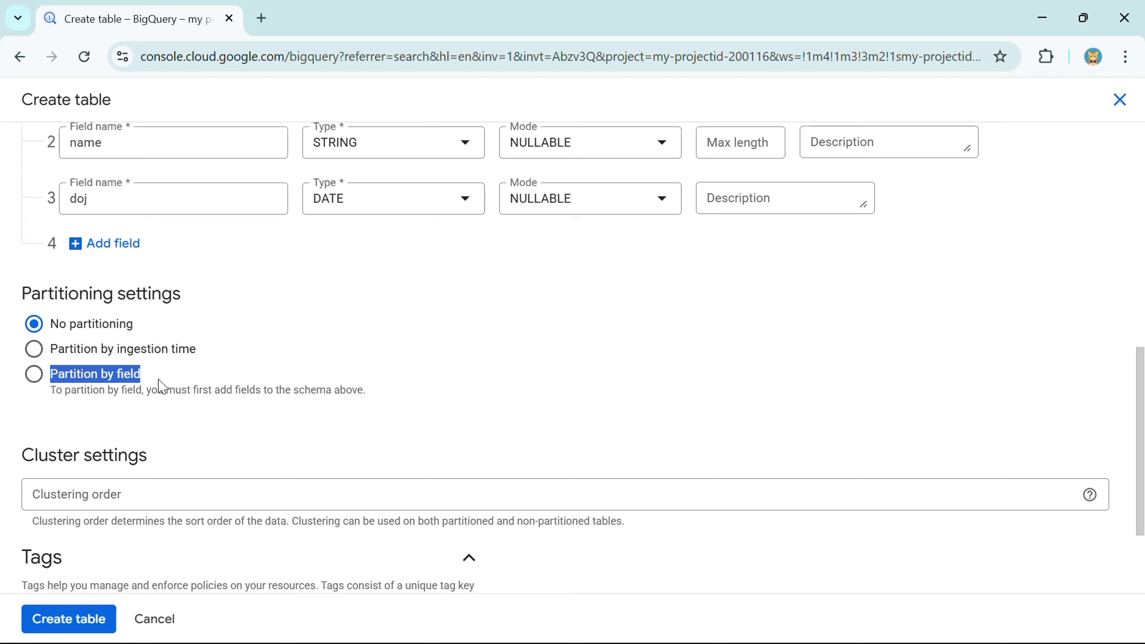
pyautogui.moveTo(33, 293); pyautogui.dragTo(146, 298)
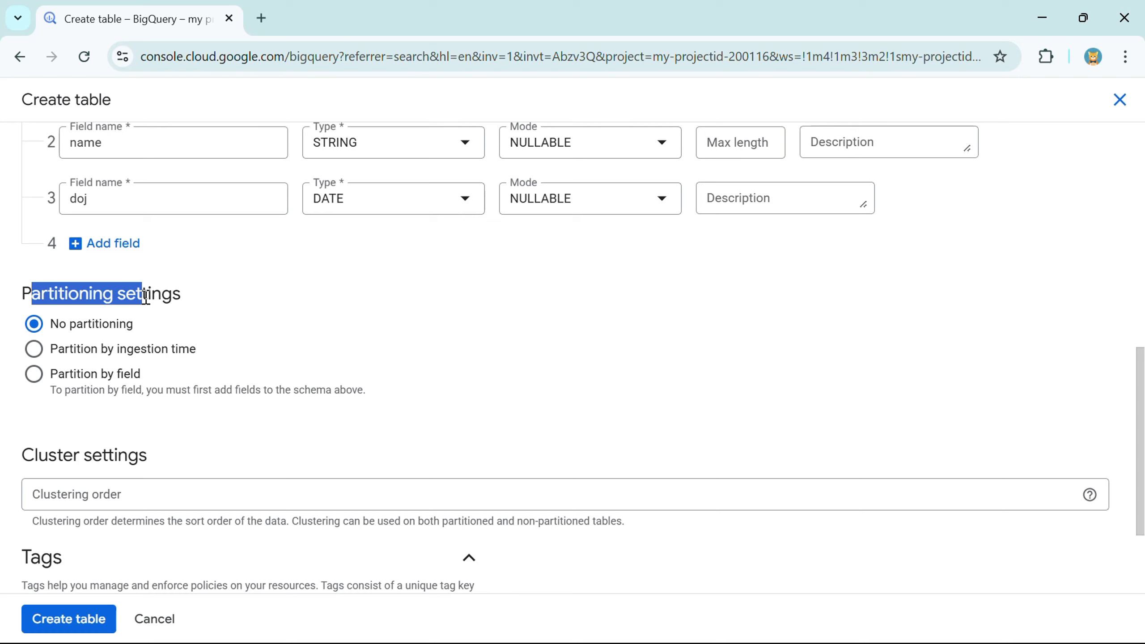
# Switch to Paint and start a new blank canvas, discarding the current notes without saving.
pyautogui.hotkey('alt', 'Tab')
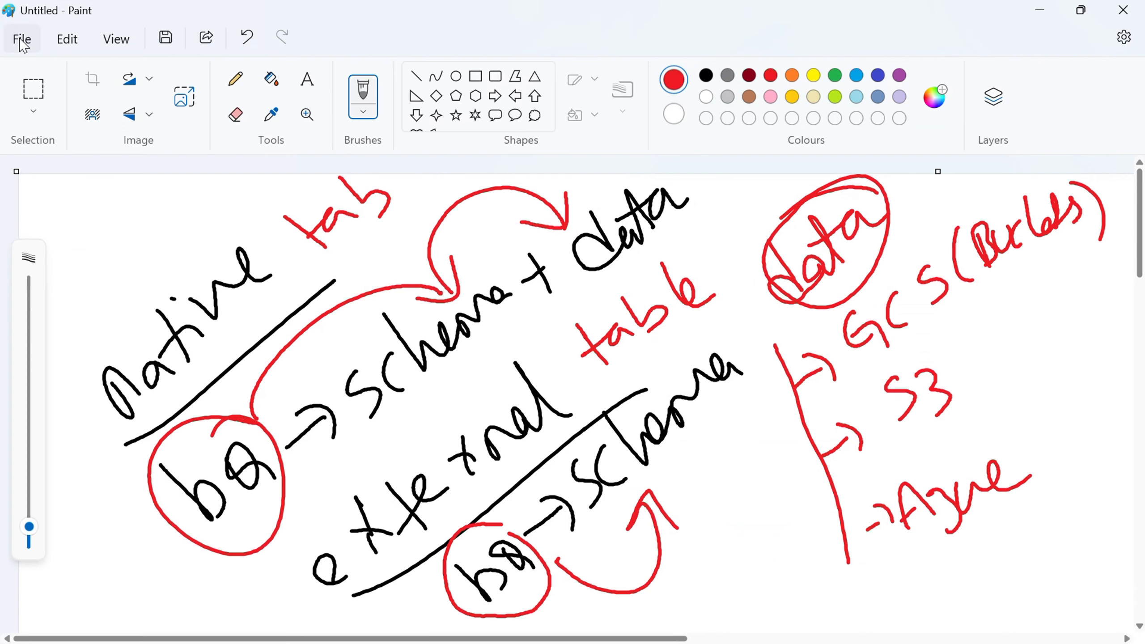
pyautogui.click(20, 40)
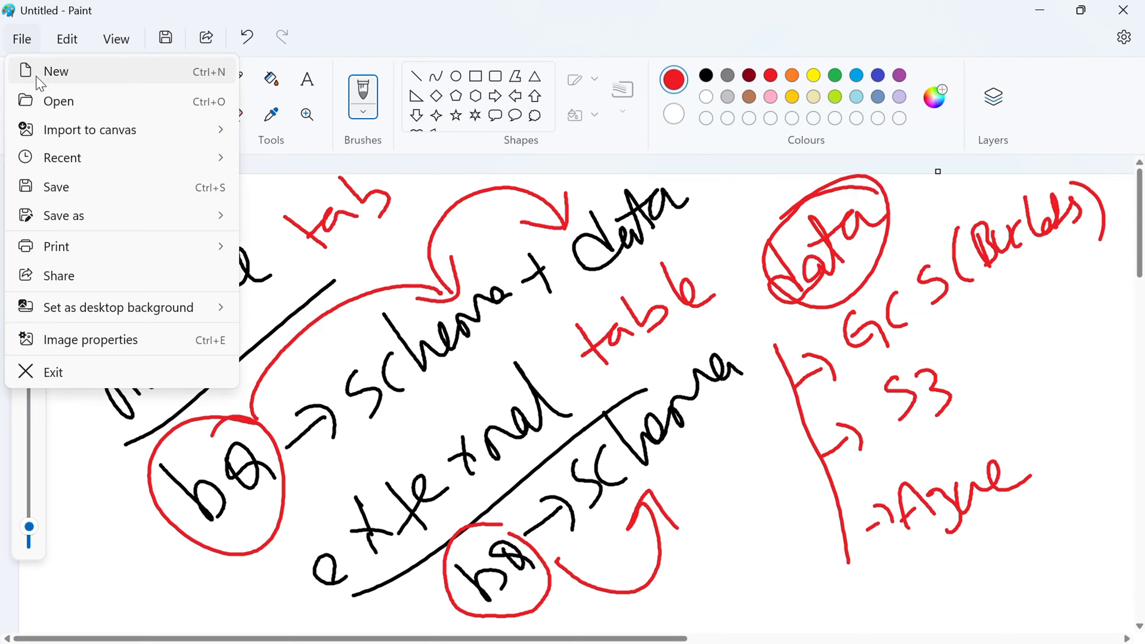
pyautogui.click(35, 74)
pyautogui.click(559, 395)
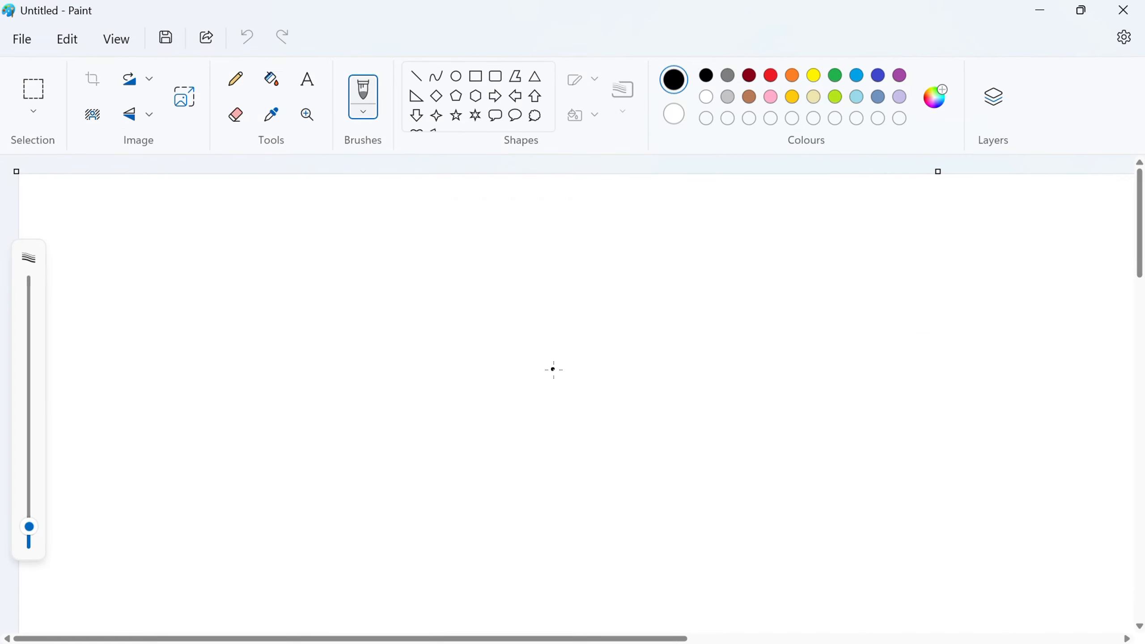
# Handwrite "1" and, well to its right, "1000" in black along the upper edge of the blank canvas.
pyautogui.moveTo(190, 213); pyautogui.dragTo(188, 269)
pyautogui.moveTo(519, 203); pyautogui.dragTo(511, 267)
pyautogui.moveTo(523, 223)
pyautogui.mouseDown()
pyautogui.moveTo(547, 255)
pyautogui.moveTo(526, 225)
pyautogui.mouseUp()
pyautogui.moveTo(571, 217); pyautogui.dragTo(582, 206)
pyautogui.moveTo(649, 195); pyautogui.dragTo(648, 199)
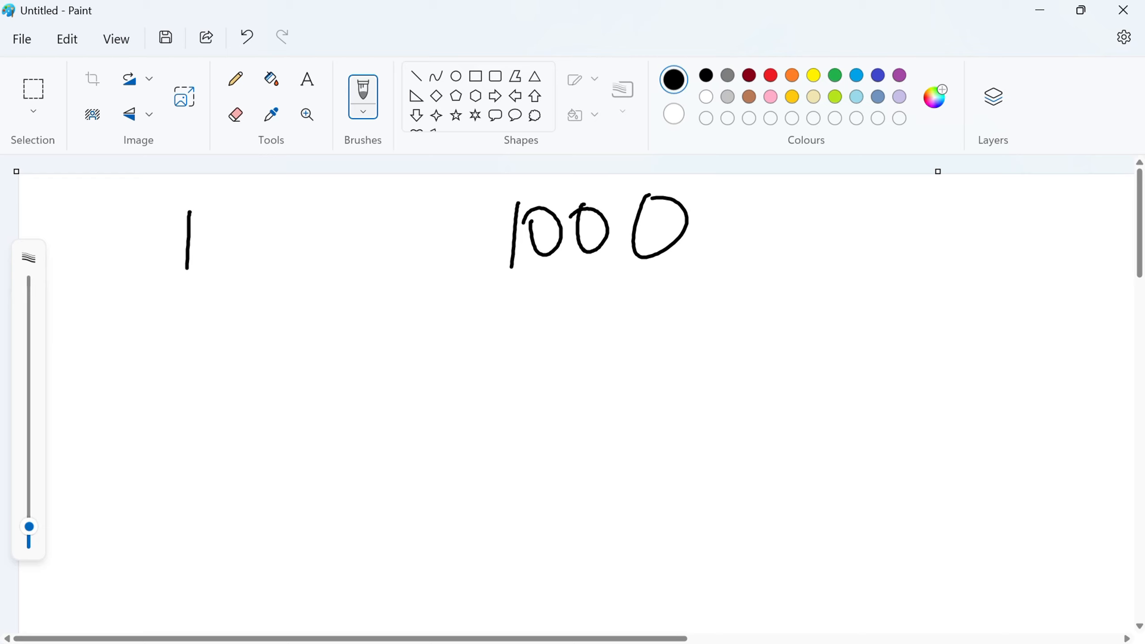
# Handwrite "emp id" over "256" below the "1000", with a slanted dividing line between them.
pyautogui.moveTo(642, 347); pyautogui.dragTo(654, 370)
pyautogui.moveTo(699, 321); pyautogui.dragTo(694, 363)
pyautogui.moveTo(742, 302)
pyautogui.mouseDown()
pyautogui.moveTo(732, 361)
pyautogui.moveTo(730, 352)
pyautogui.mouseUp()
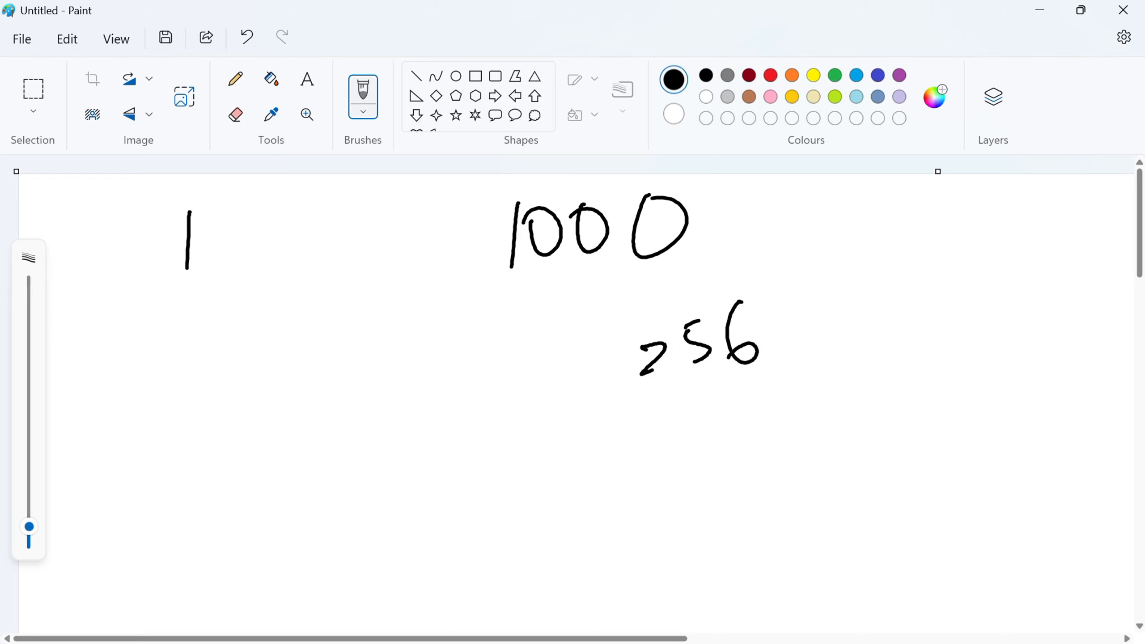
pyautogui.moveTo(624, 309); pyautogui.dragTo(680, 297)
pyautogui.moveTo(694, 264); pyautogui.dragTo(703, 299)
pyautogui.moveTo(741, 263); pyautogui.dragTo(748, 282)
pyautogui.click(732, 245)
pyautogui.moveTo(791, 224); pyautogui.dragTo(790, 267)
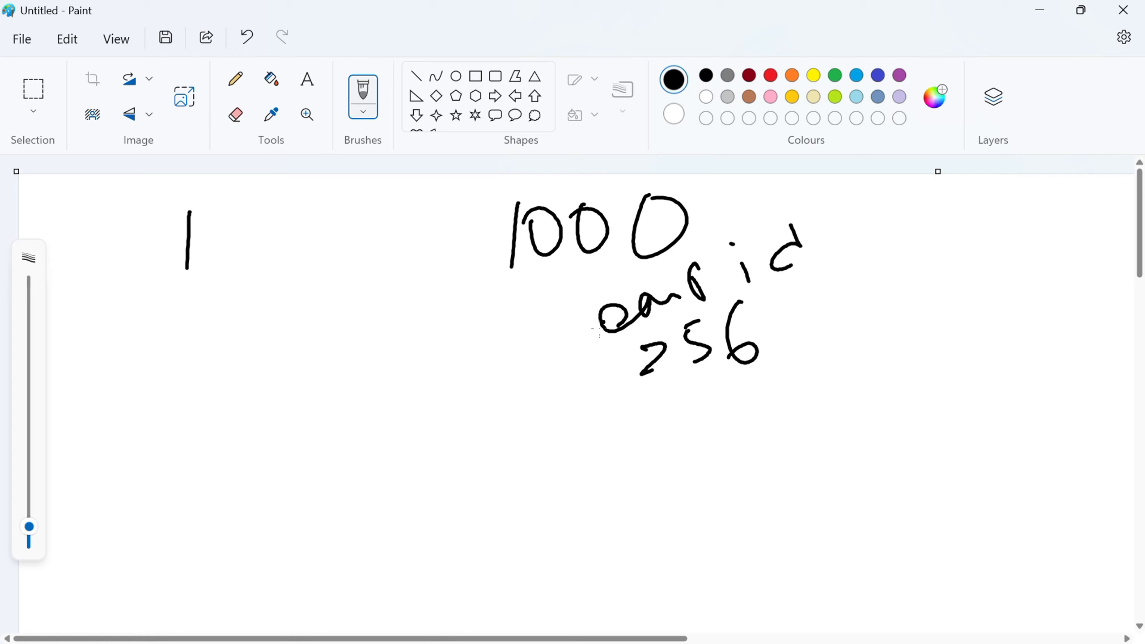
pyautogui.moveTo(591, 338); pyautogui.dragTo(836, 273)
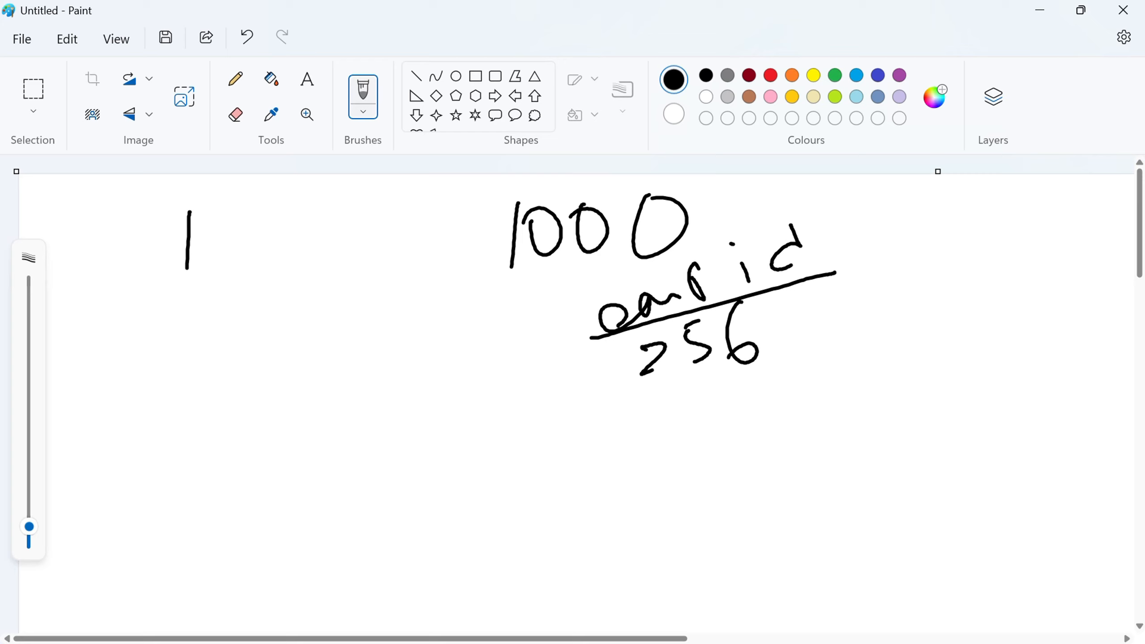
# Handwrite "250" below the division, followed by an arrow rising to a second "256".
pyautogui.moveTo(636, 505); pyautogui.dragTo(657, 537)
pyautogui.moveTo(690, 483); pyautogui.dragTo(702, 518)
pyautogui.moveTo(702, 459)
pyautogui.mouseDown()
pyautogui.moveTo(686, 471)
pyautogui.moveTo(832, 436)
pyautogui.moveTo(837, 453)
pyautogui.mouseUp()
pyautogui.moveTo(878, 393); pyautogui.dragTo(902, 416)
pyautogui.moveTo(930, 373); pyautogui.dragTo(942, 401)
pyautogui.moveTo(937, 347)
pyautogui.mouseDown()
pyautogui.moveTo(952, 342)
pyautogui.moveTo(989, 375)
pyautogui.mouseUp()
pyautogui.moveTo(988, 375); pyautogui.dragTo(990, 368)
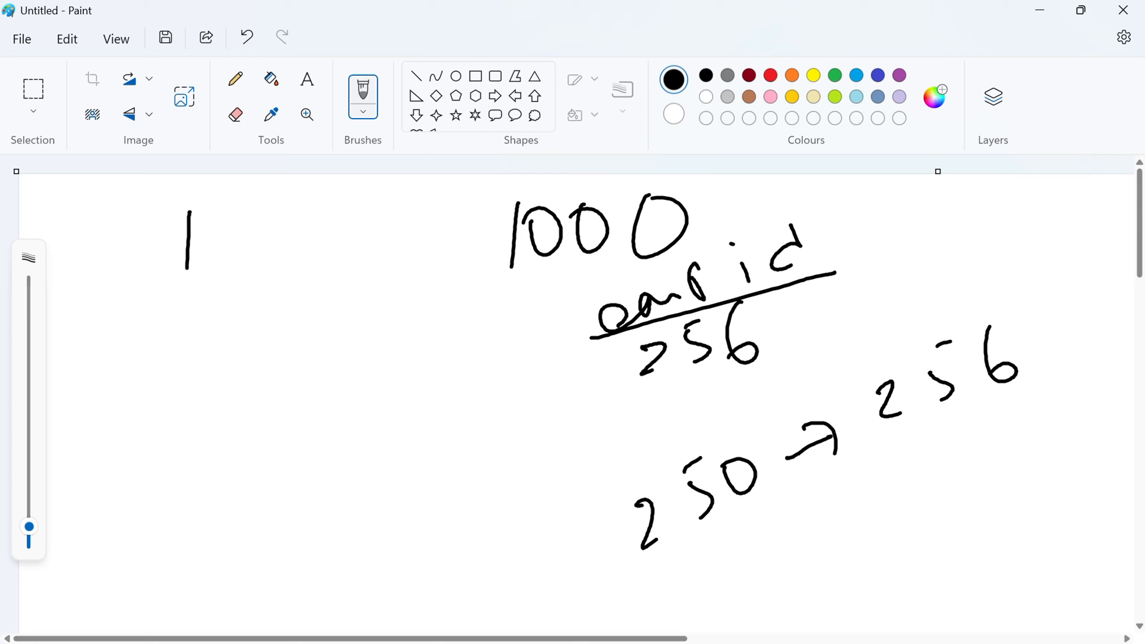
# Draw a broken horizontal line connecting the "1" to the "1000".
pyautogui.click(218, 234)
pyautogui.moveTo(230, 236); pyautogui.dragTo(286, 238)
pyautogui.moveTo(324, 236); pyautogui.dragTo(470, 231)
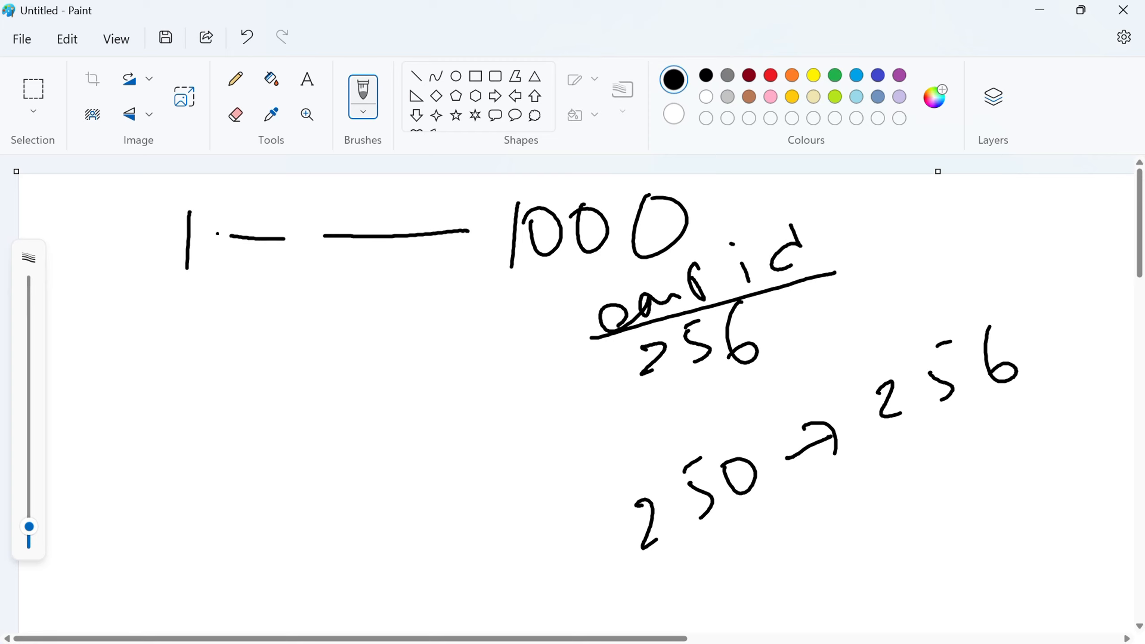
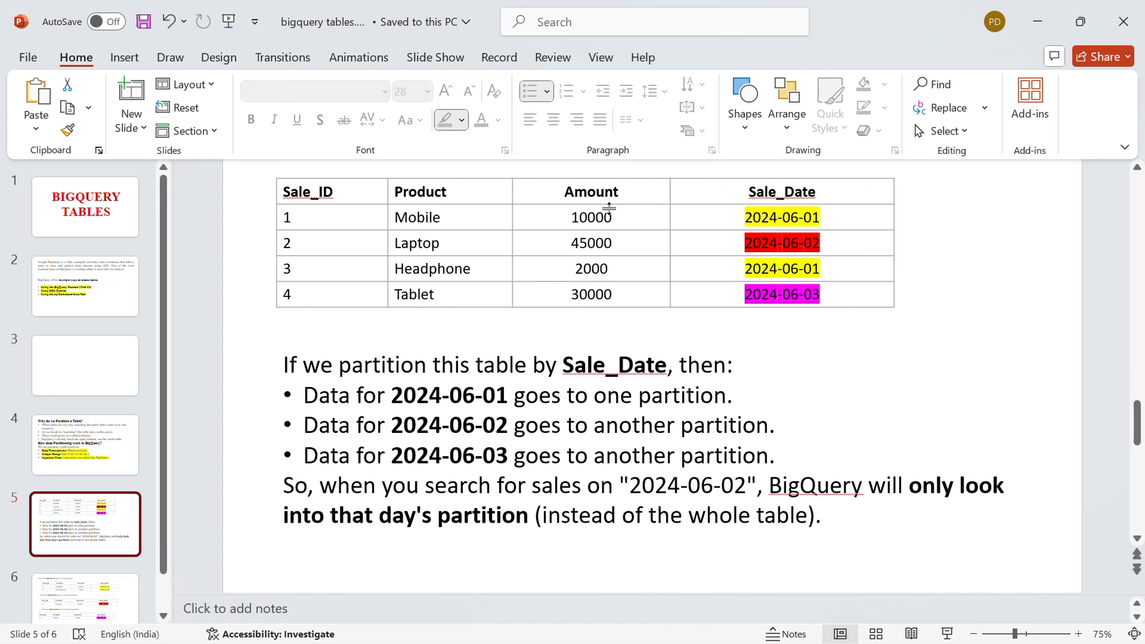
# On slide 4 of the presentation, apply yellow highlighting to the complete Ingestion Time bullet, including its closing parenthesis.
pyautogui.click(101, 415)
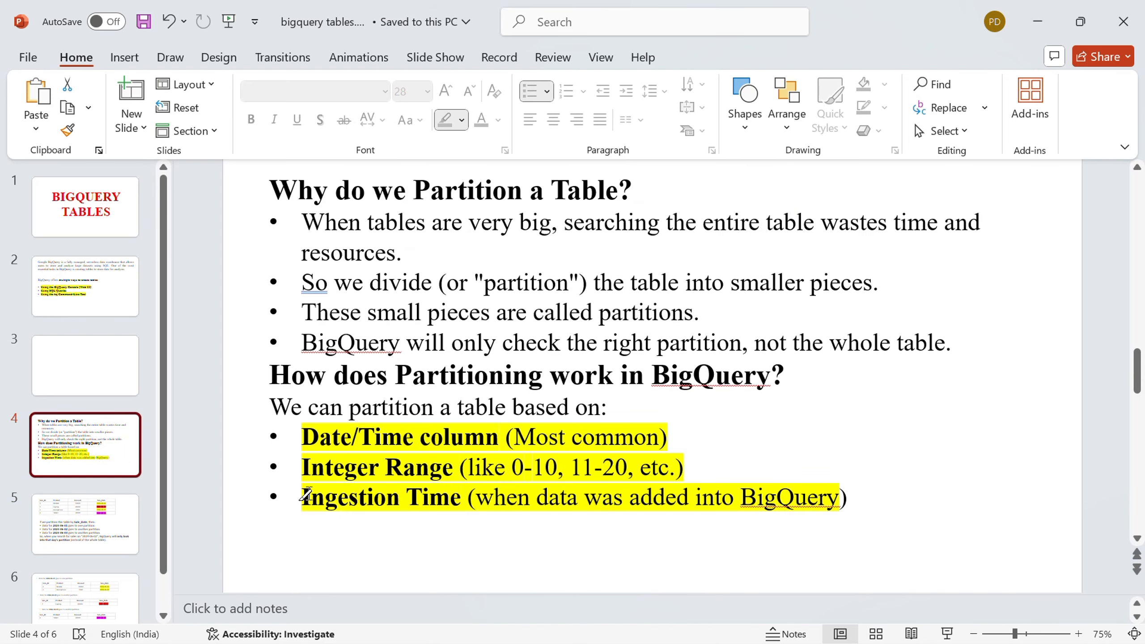
pyautogui.moveTo(307, 494); pyautogui.dragTo(844, 512)
pyautogui.click(844, 512)
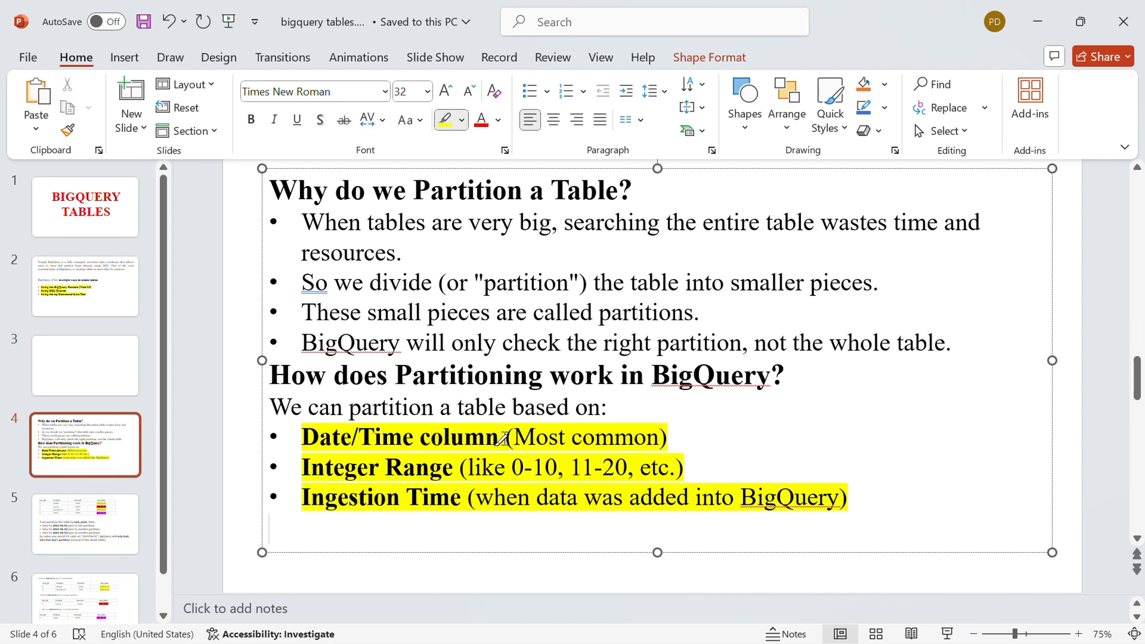
# Remove the yellow highlight from slide 4's Date/Time column bullet and highlight it again.
pyautogui.moveTo(304, 435); pyautogui.dragTo(681, 439)
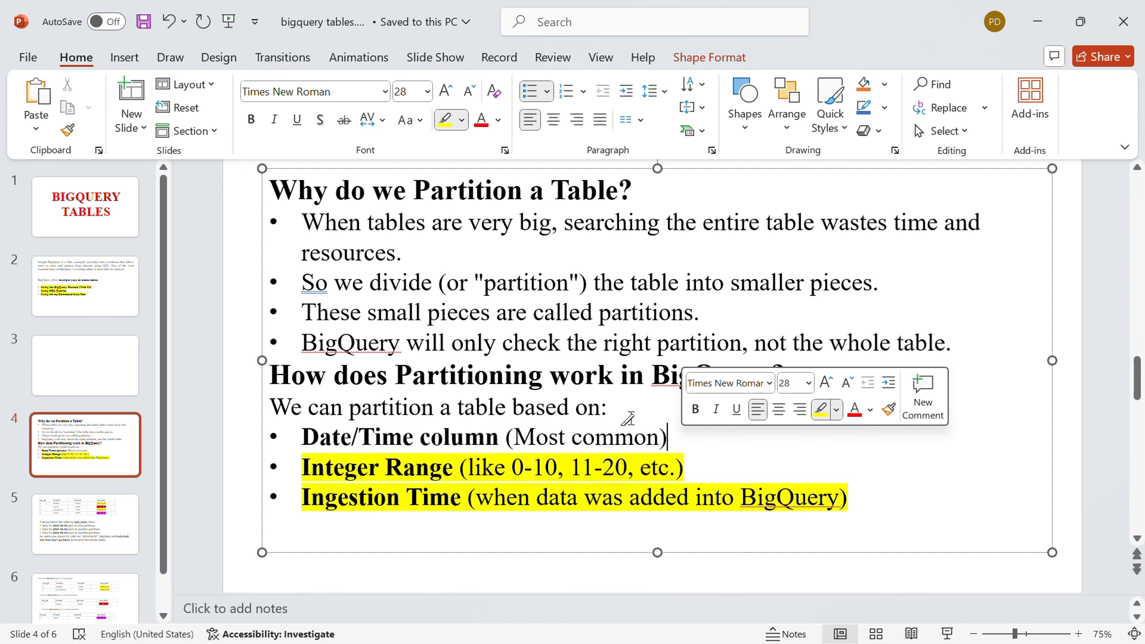
pyautogui.click(89, 515)
pyautogui.press('Up')
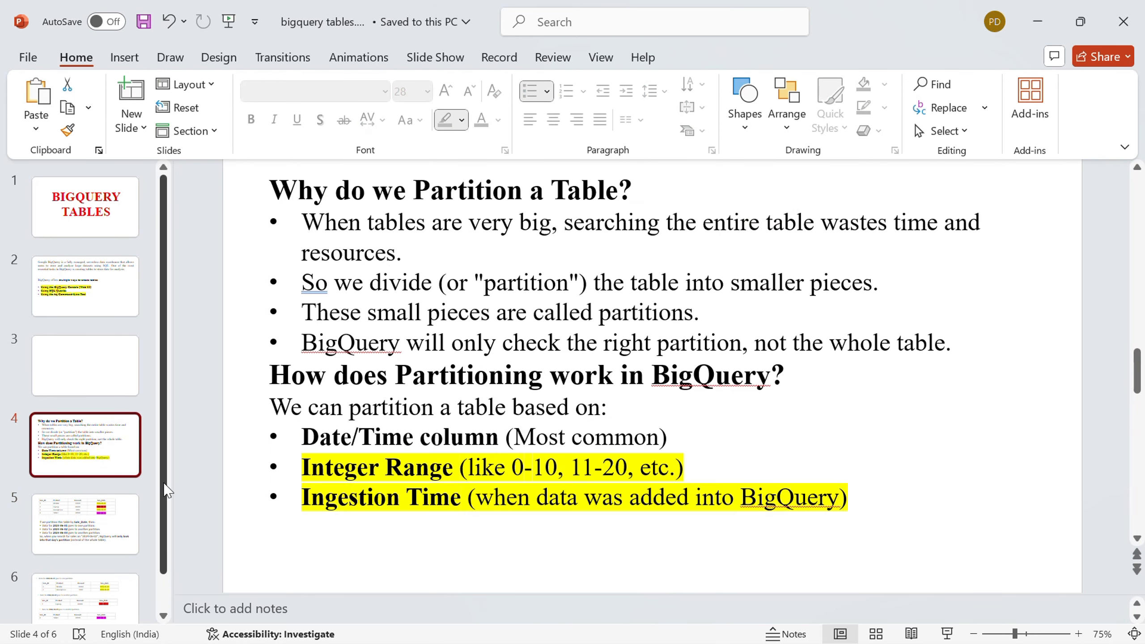
pyautogui.moveTo(315, 435); pyautogui.dragTo(710, 427)
# On slide 5, re-highlight the Mobile row's date and highlight the date and destination phrases of the three partition bullets in yellow.
pyautogui.click(136, 501)
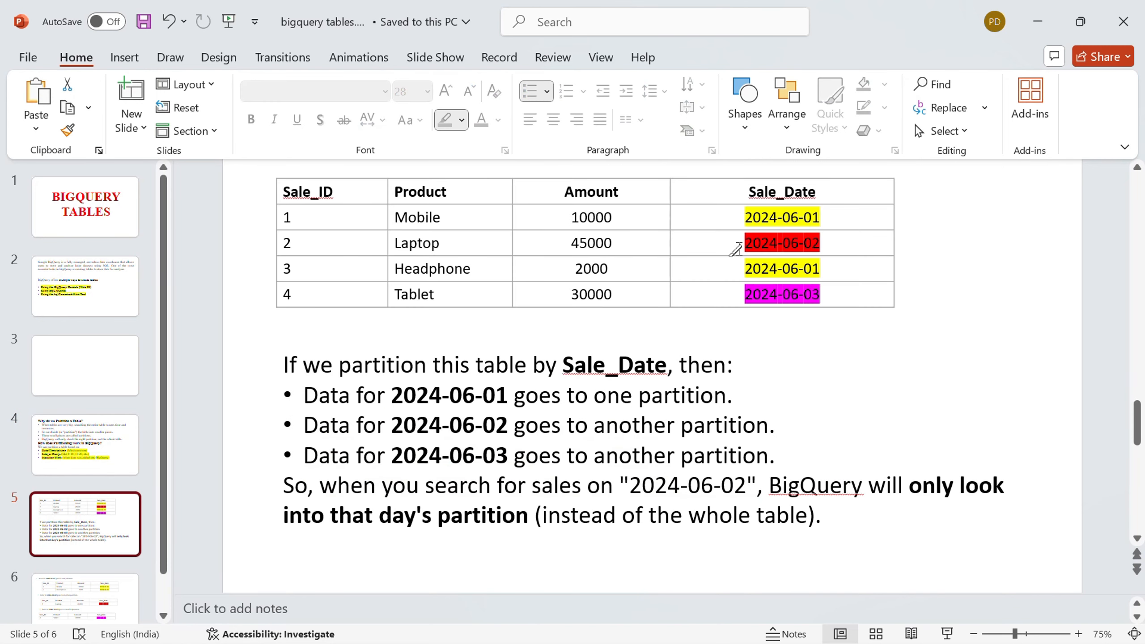
pyautogui.moveTo(739, 218); pyautogui.dragTo(840, 219)
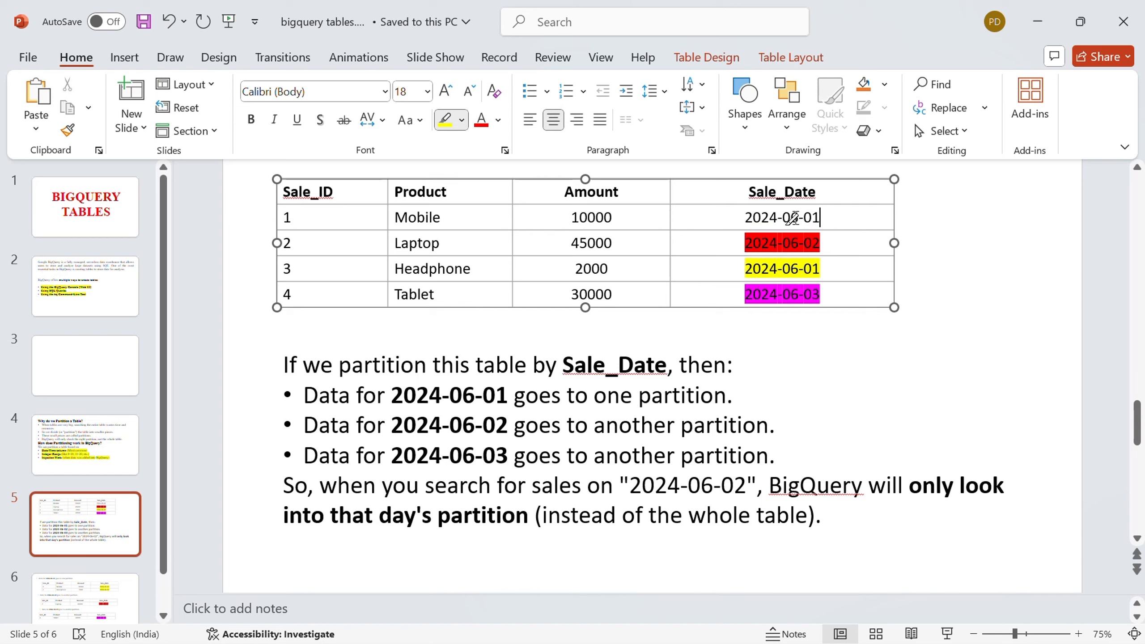
pyautogui.moveTo(745, 218); pyautogui.dragTo(822, 217)
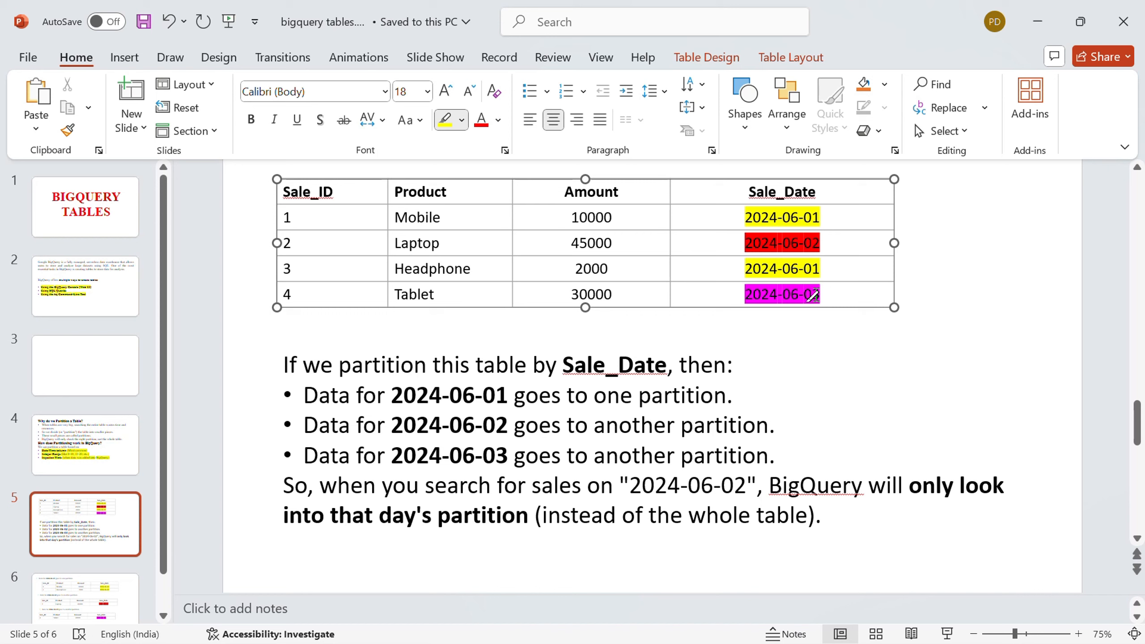
pyautogui.moveTo(305, 394); pyautogui.dragTo(479, 399)
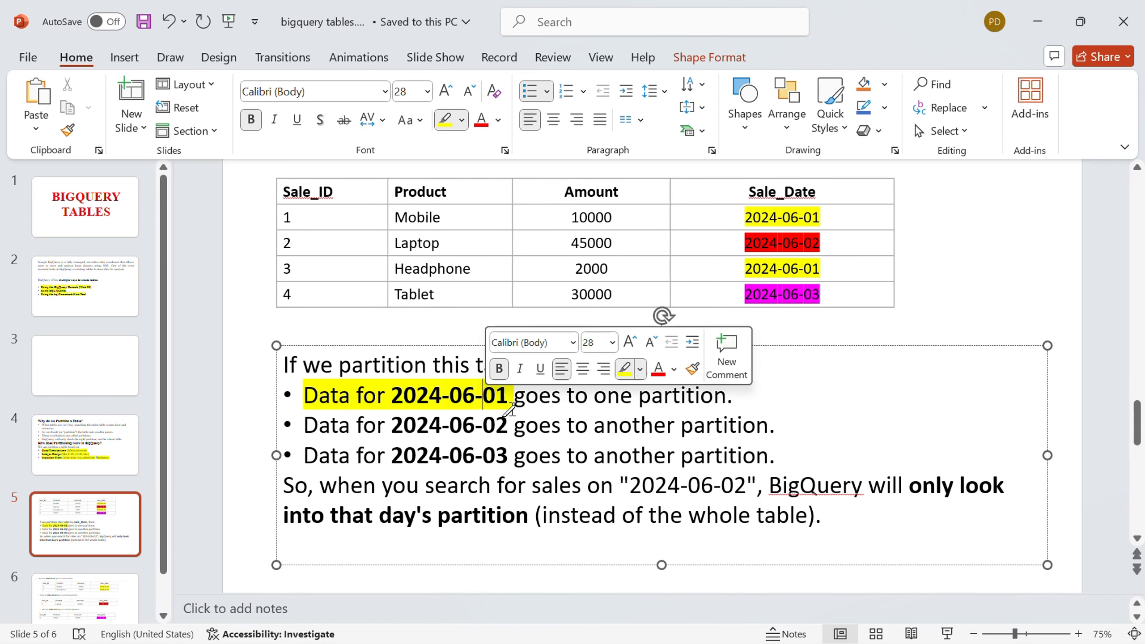
pyautogui.moveTo(594, 396); pyautogui.dragTo(726, 397)
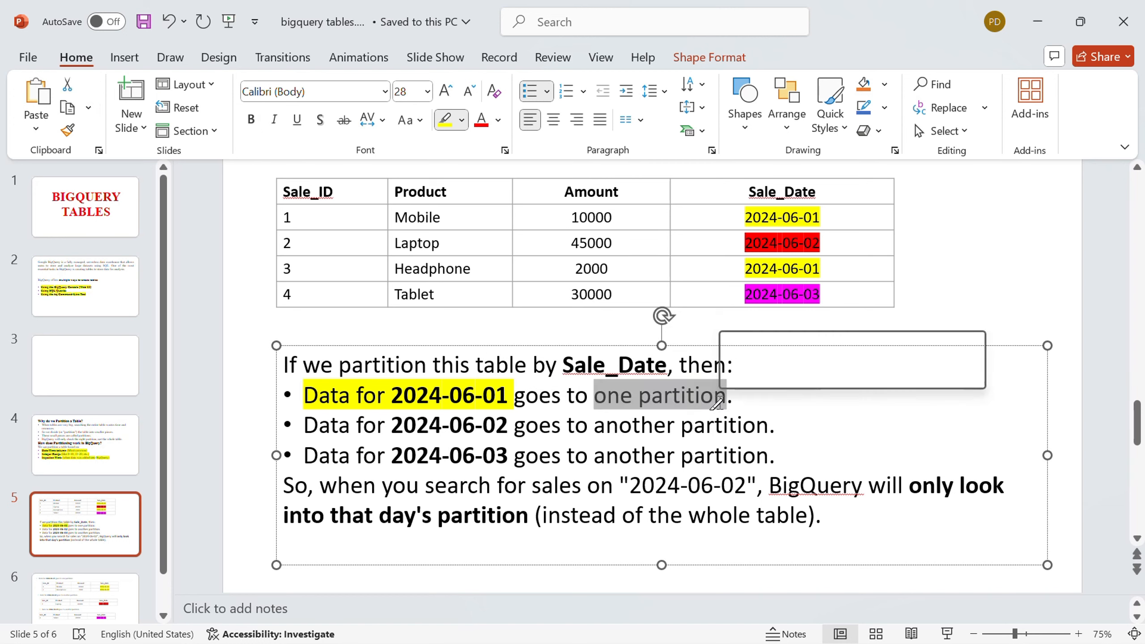
pyautogui.moveTo(316, 424); pyautogui.dragTo(515, 422)
pyautogui.moveTo(595, 424); pyautogui.dragTo(755, 424)
pyautogui.moveTo(311, 453); pyautogui.dragTo(496, 438)
pyautogui.moveTo(359, 455); pyautogui.dragTo(770, 455)
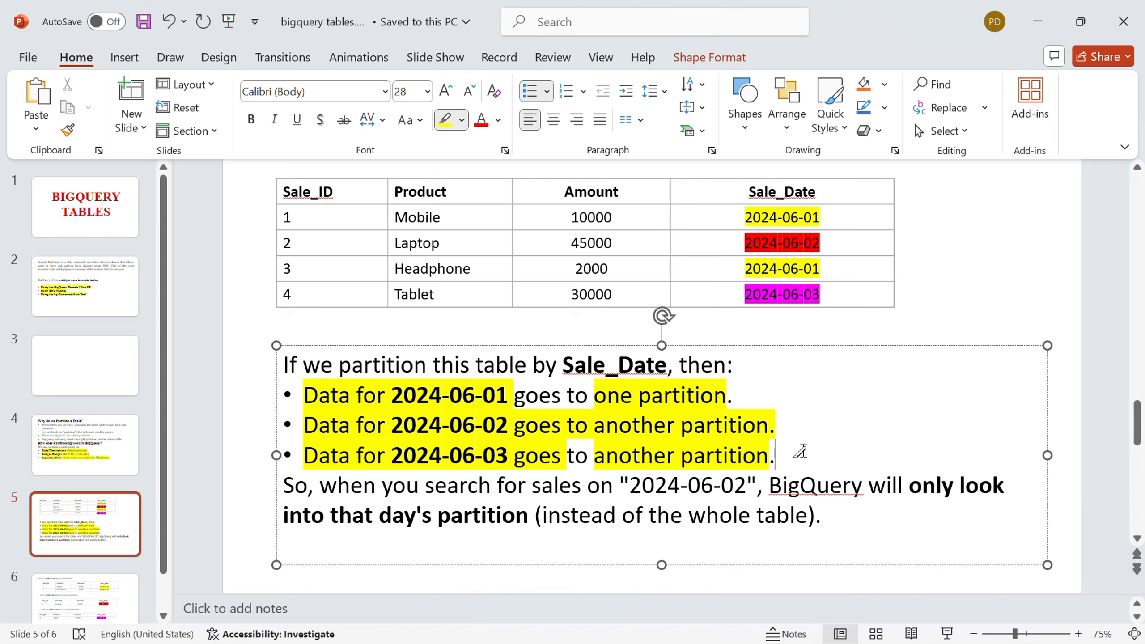
# Show slide 6 with the per-date partition tables, and switch to the BigQuery Create table form in Chrome.
pyautogui.click(64, 584)
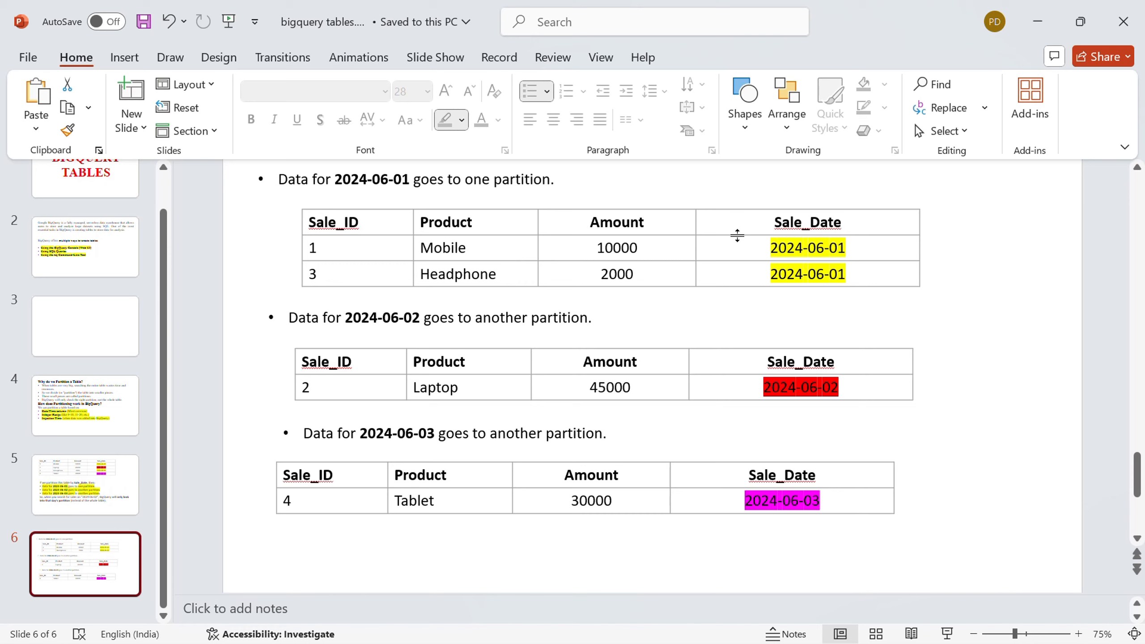
pyautogui.hotkey('alt', 'Tab')
pyautogui.press('Tab')
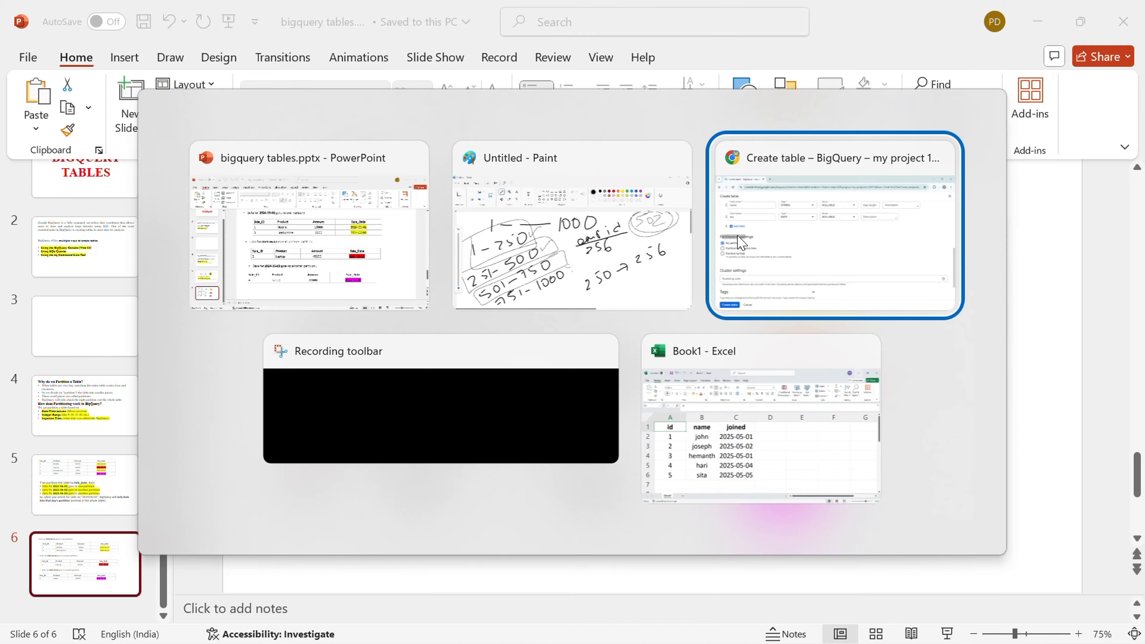
pyautogui.click(231, 299)
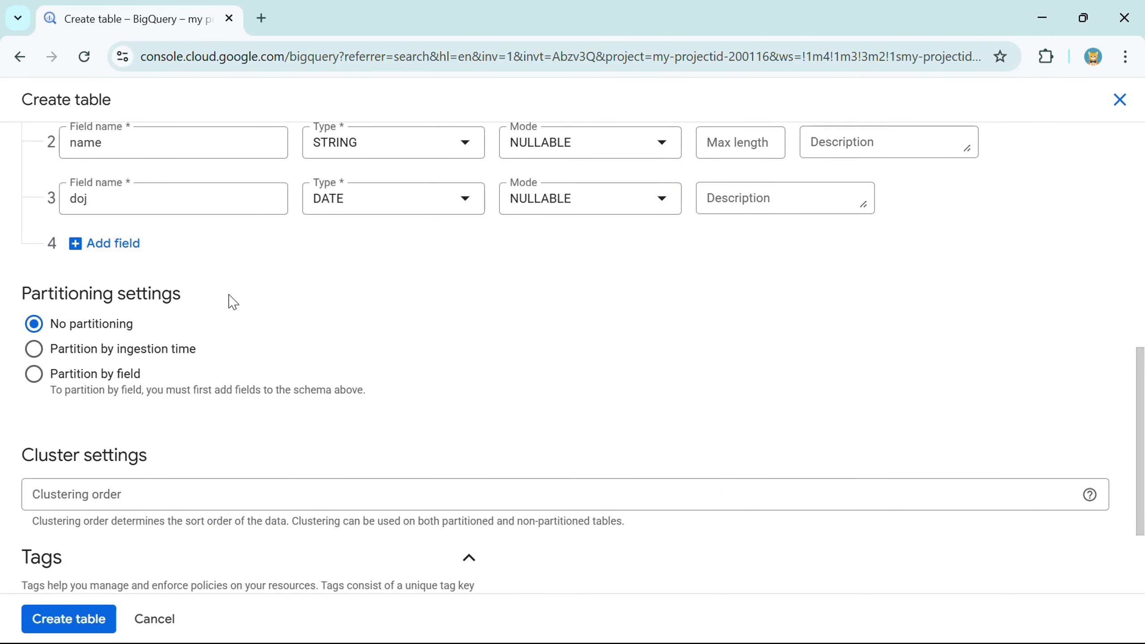
# Select Partition by ingestion time and examine its partitioning types: by day, by hour, by month and by year.
pyautogui.scroll(-2, 147, 334)
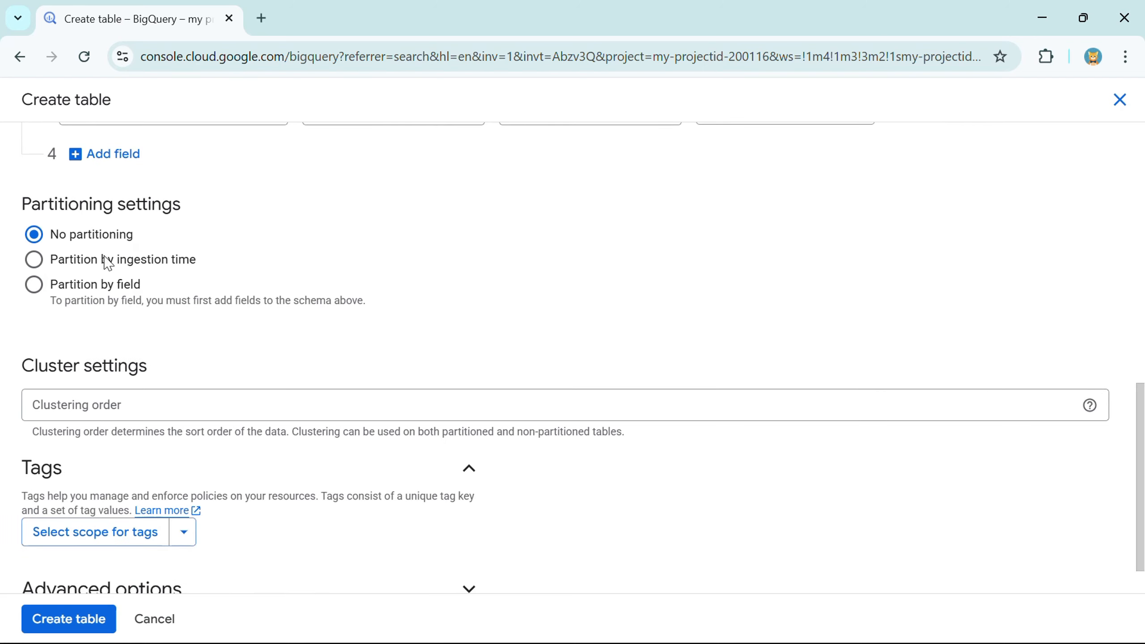
pyautogui.click(80, 263)
pyautogui.scroll(-4, 93, 296)
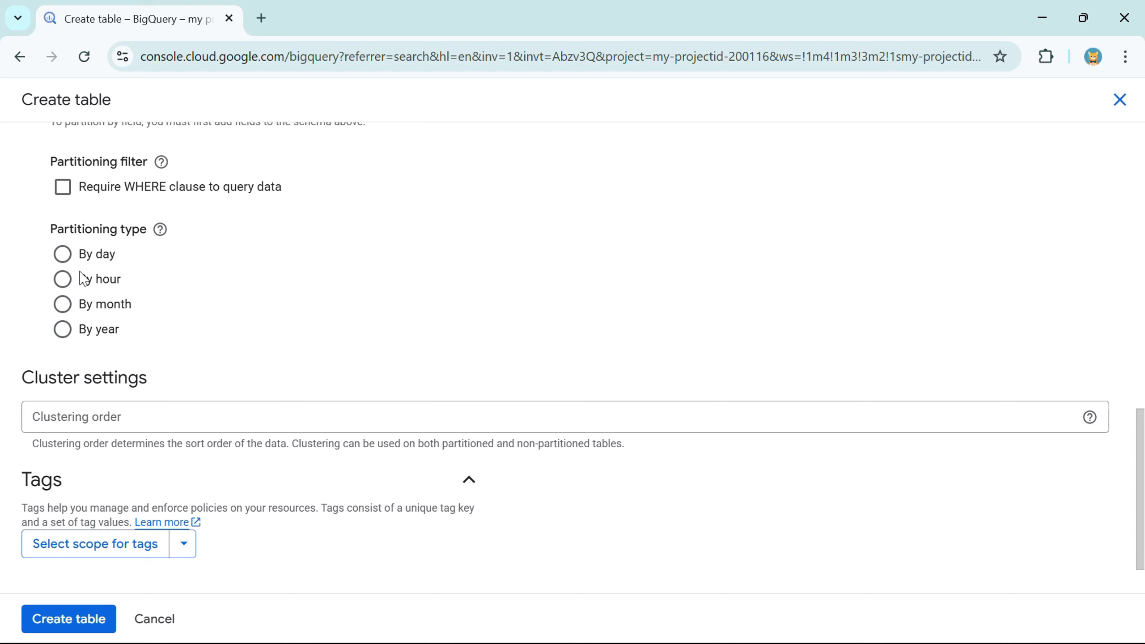
pyautogui.scroll(4, 83, 278)
pyautogui.moveTo(52, 261); pyautogui.dragTo(197, 267)
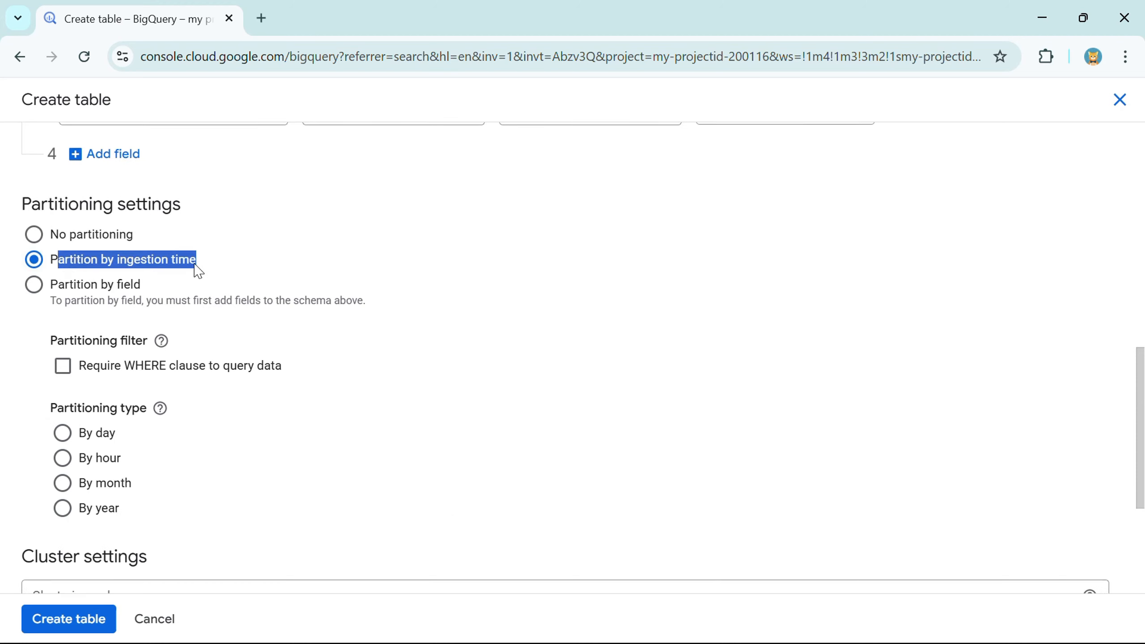
pyautogui.scroll(-4, 97, 258)
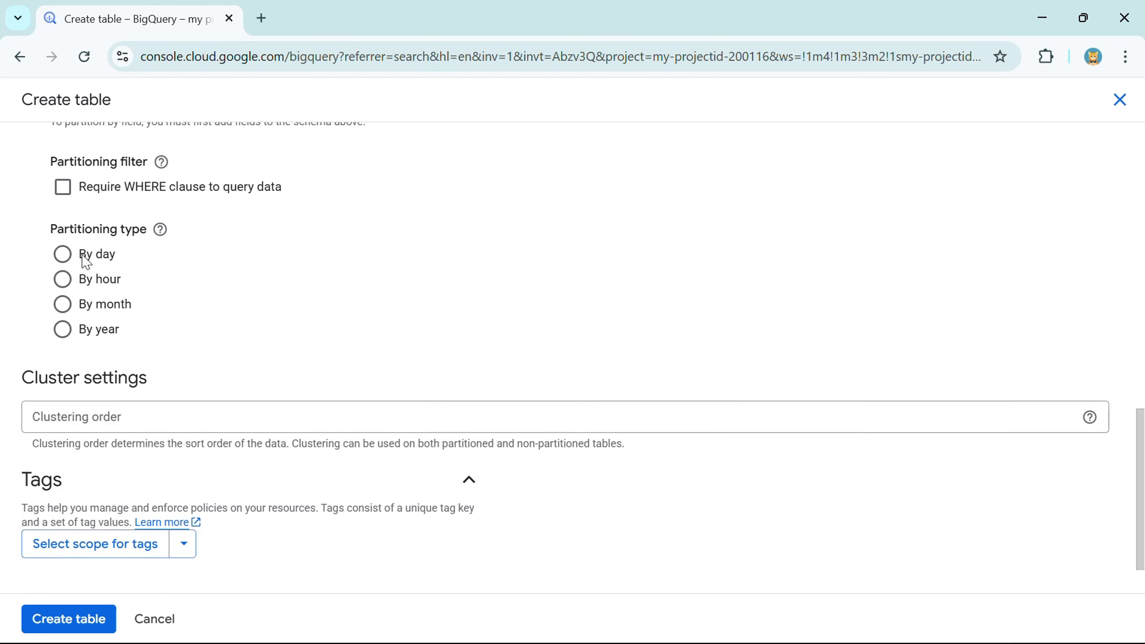
pyautogui.moveTo(81, 256); pyautogui.dragTo(116, 259)
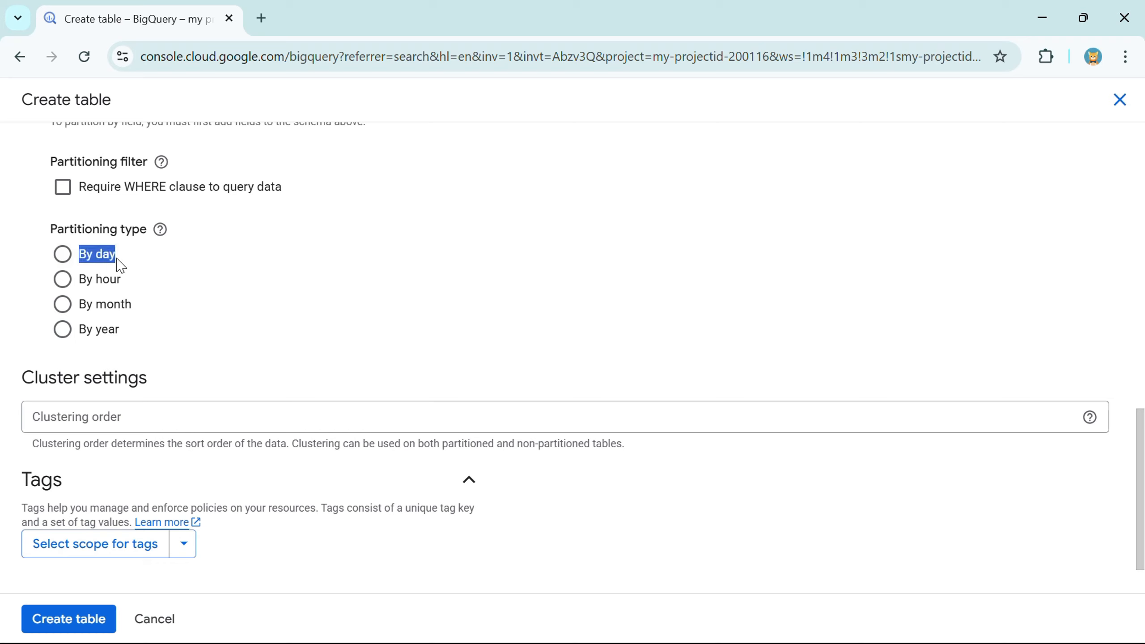
pyautogui.tripleClick(121, 280)
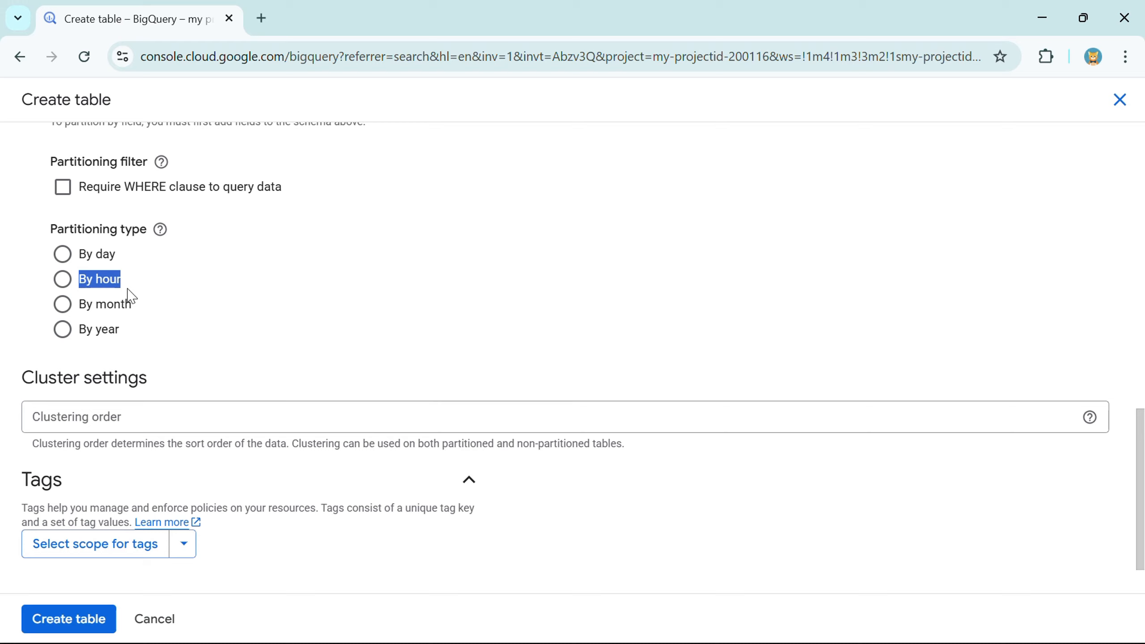
pyautogui.moveTo(78, 311); pyautogui.dragTo(146, 320)
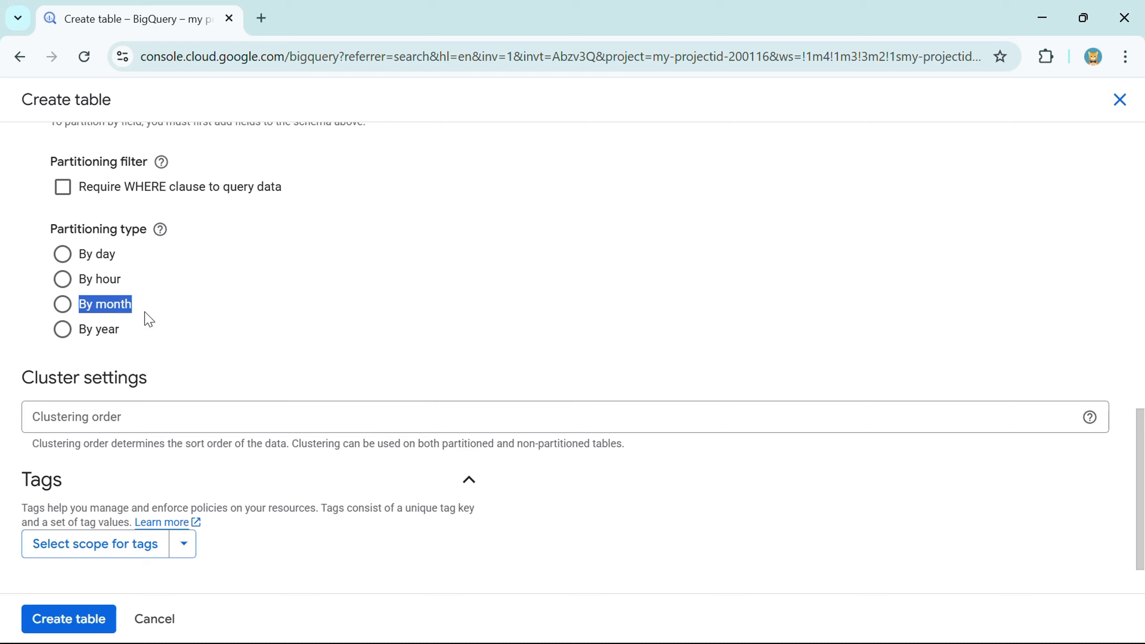
pyautogui.click(129, 347)
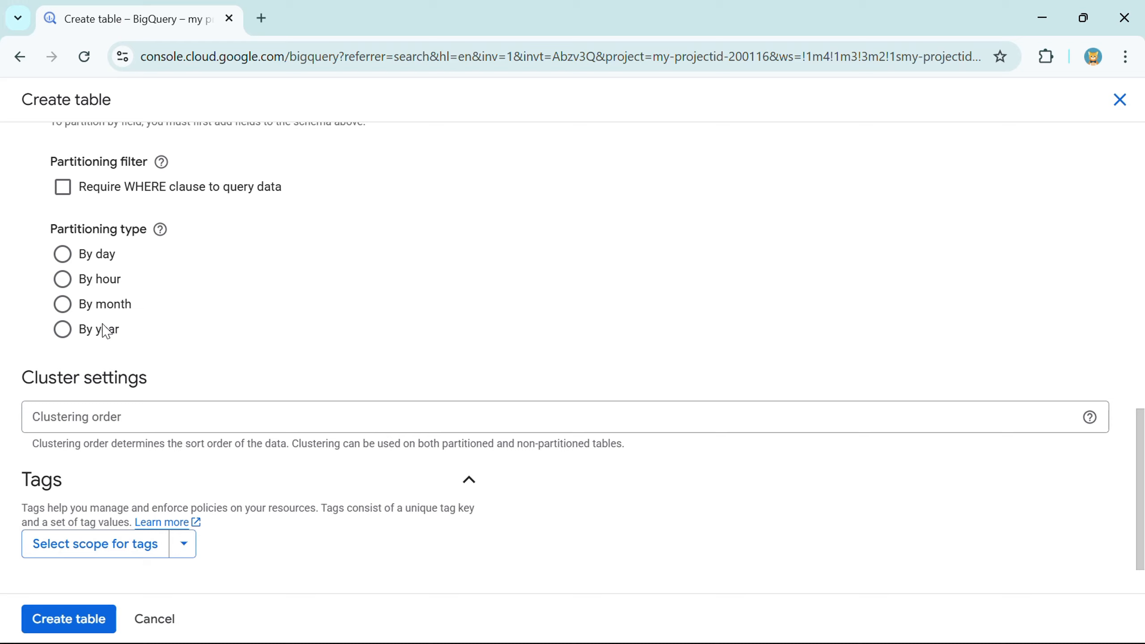
# Set the table to Partition by field and choose id as the partitioning field.
pyautogui.scroll(6, 105, 331)
pyautogui.scroll(-2, 92, 302)
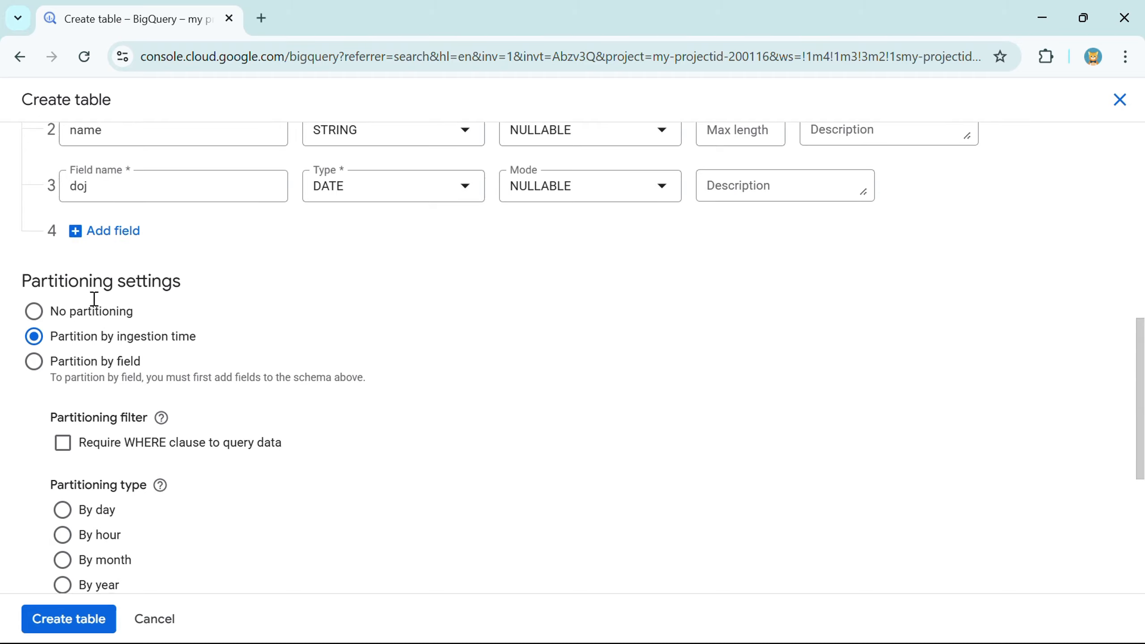
pyautogui.click(33, 285)
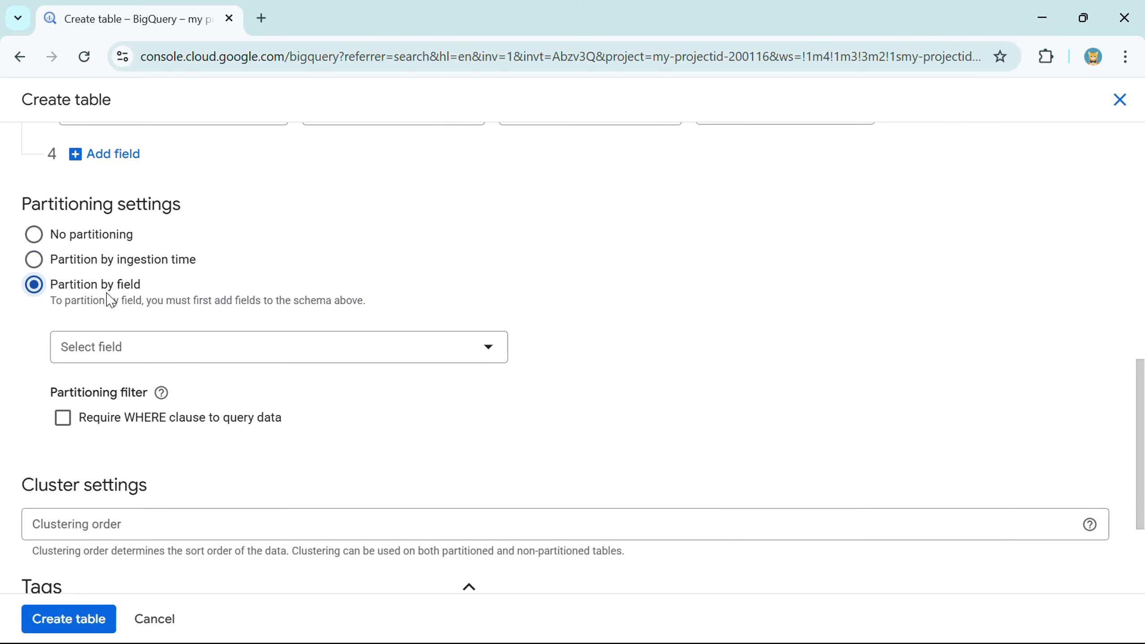
pyautogui.scroll(4, 111, 300)
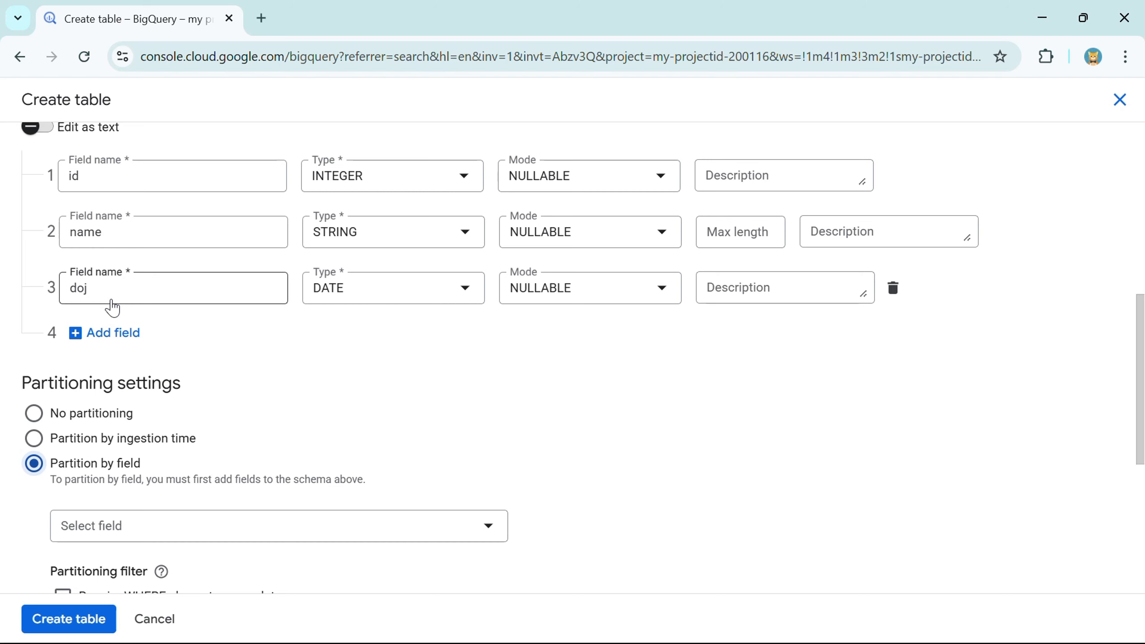
pyautogui.scroll(-2, 110, 305)
pyautogui.moveTo(59, 374); pyautogui.dragTo(154, 379)
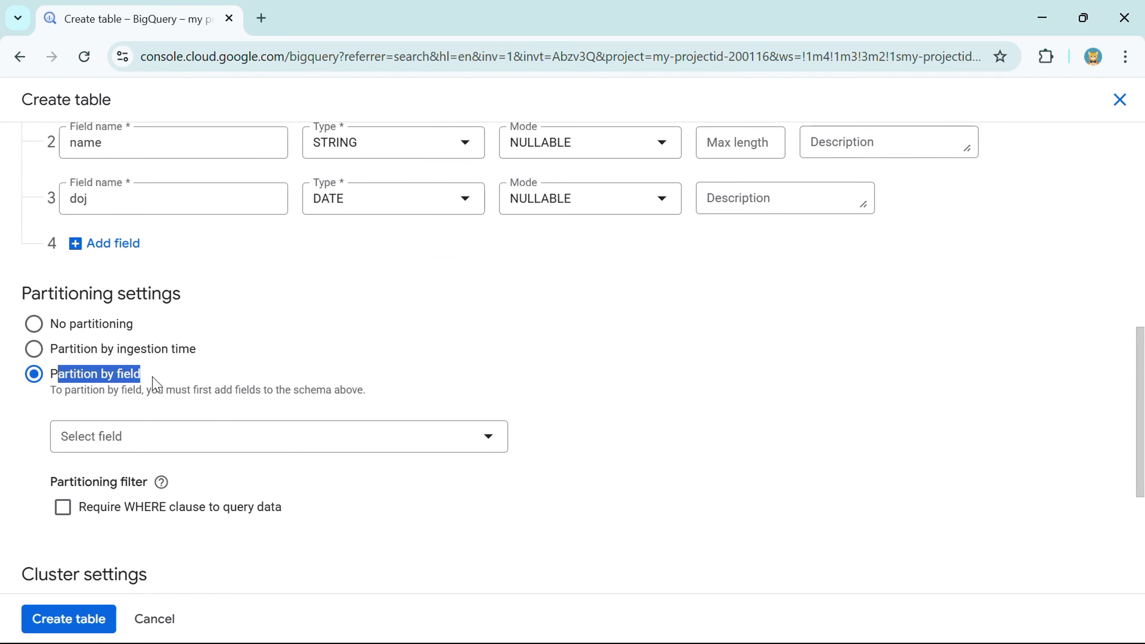
pyautogui.scroll(-2, 158, 381)
pyautogui.click(176, 358)
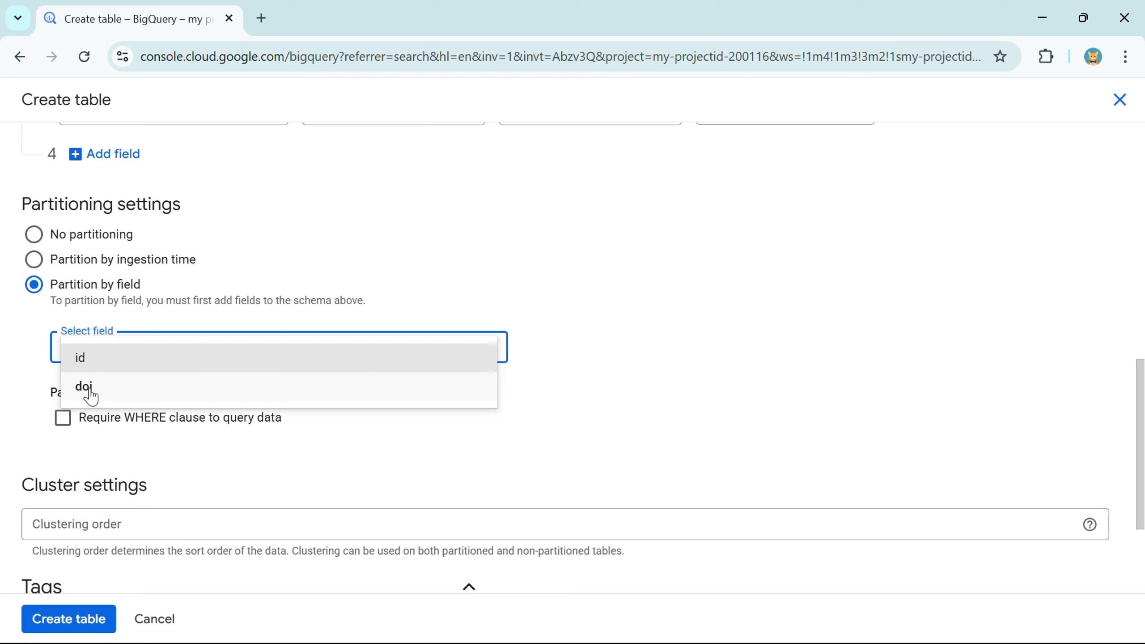
pyautogui.click(102, 360)
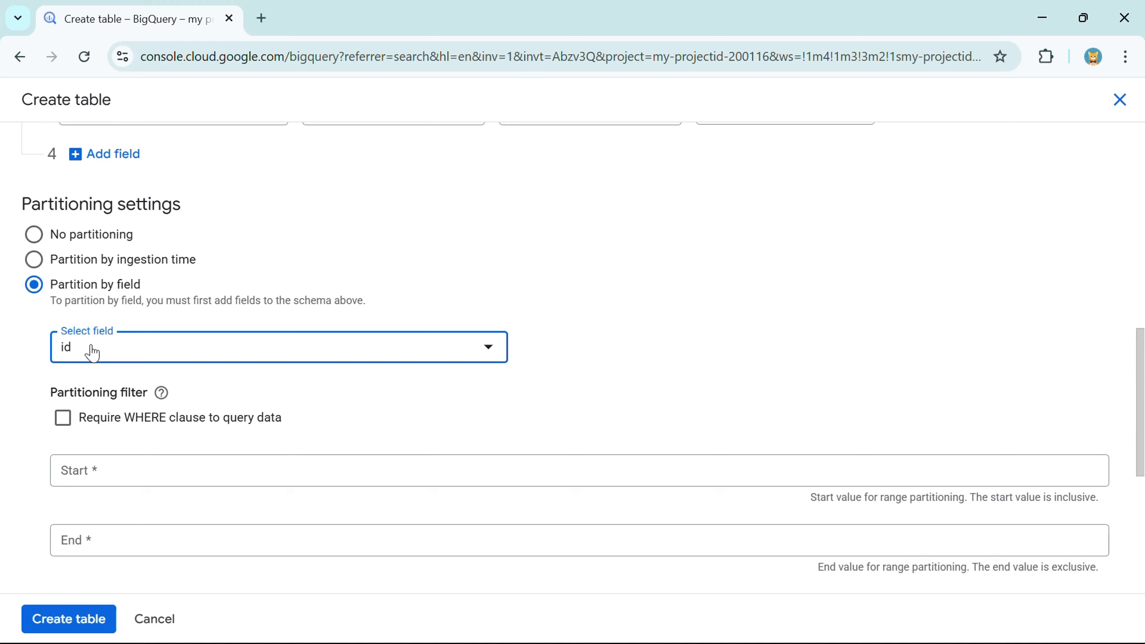
# Set the id range partitioning to start at 1, end at 1000 and use an interval of 250.
pyautogui.scroll(-3, 91, 354)
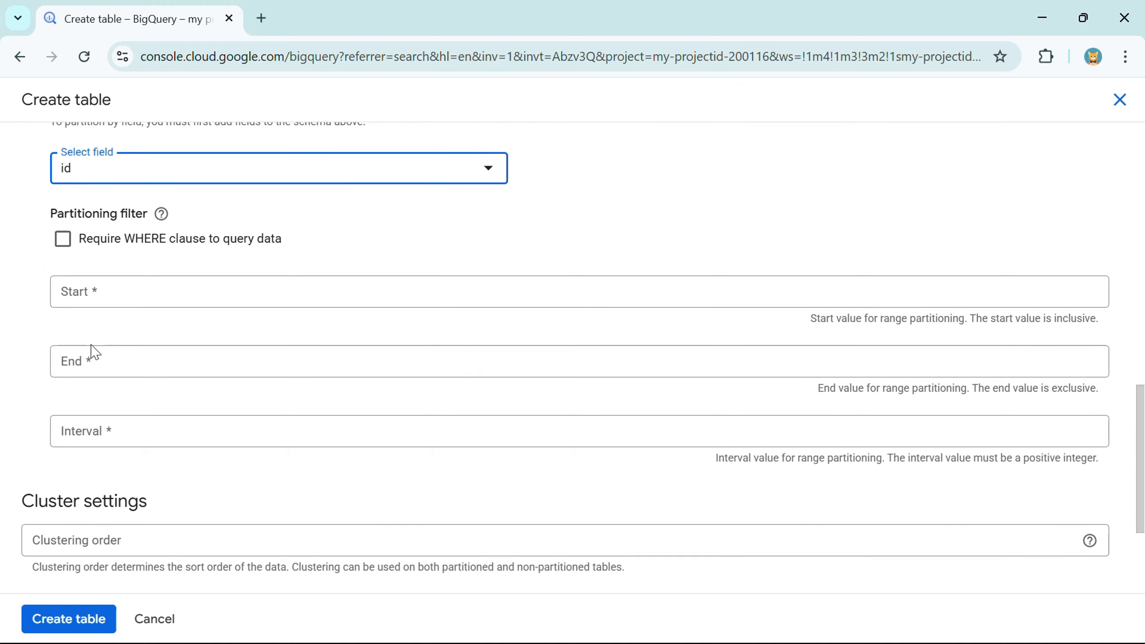
pyautogui.click(113, 293)
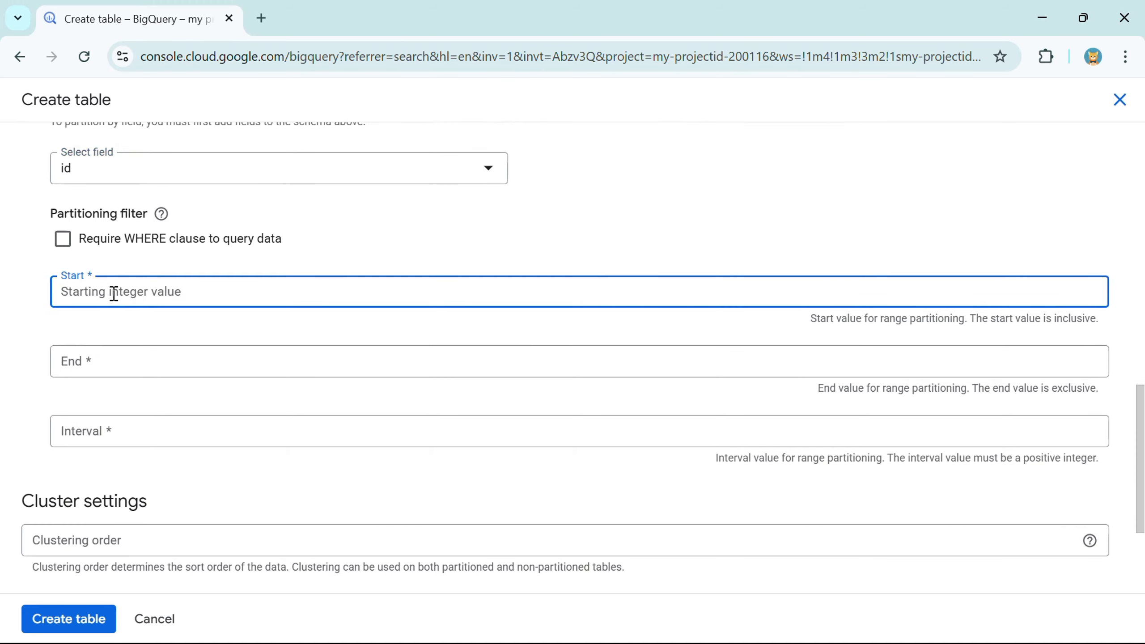
pyautogui.write('1')
pyautogui.click(103, 359)
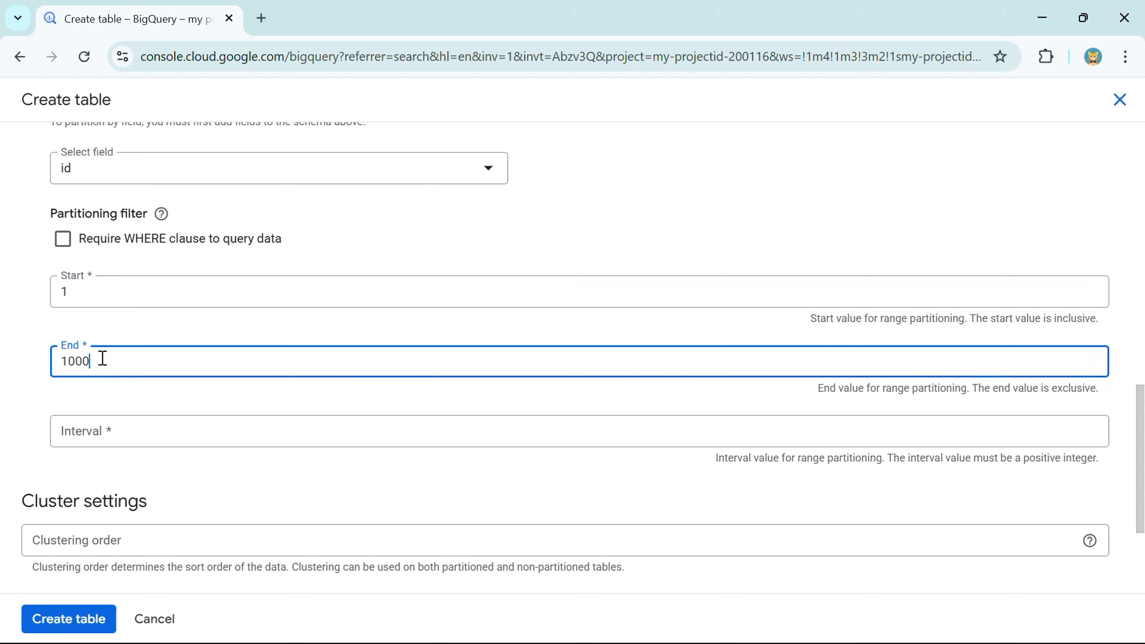
pyautogui.click(101, 436)
pyautogui.write('2')
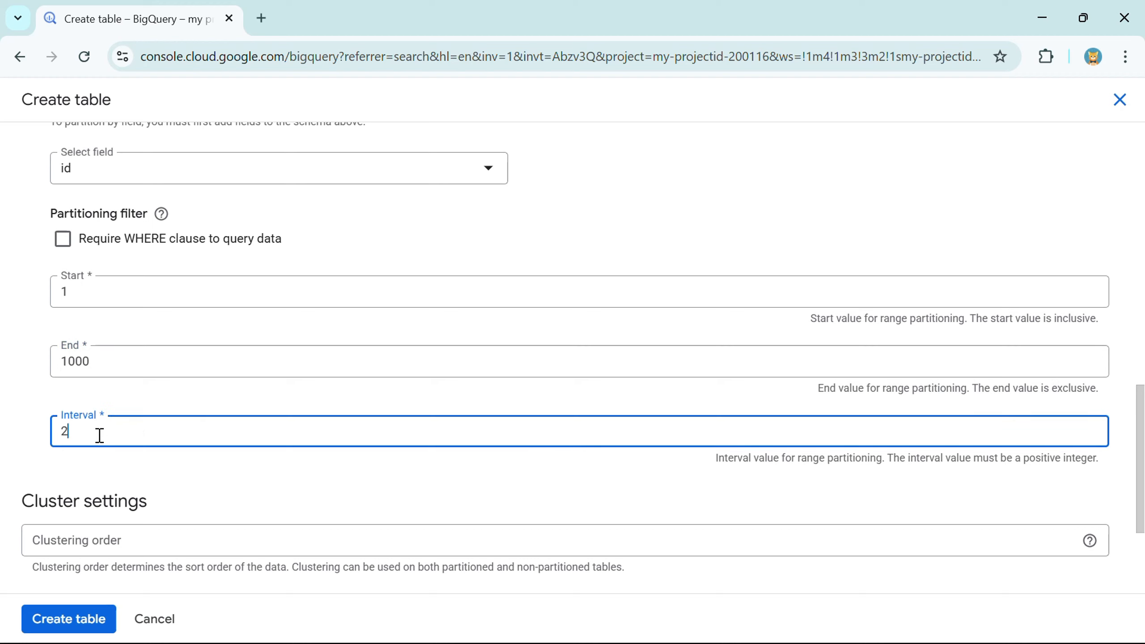
pyautogui.write('50')
# Set the partition range's end value to 3000.
pyautogui.click(108, 366)
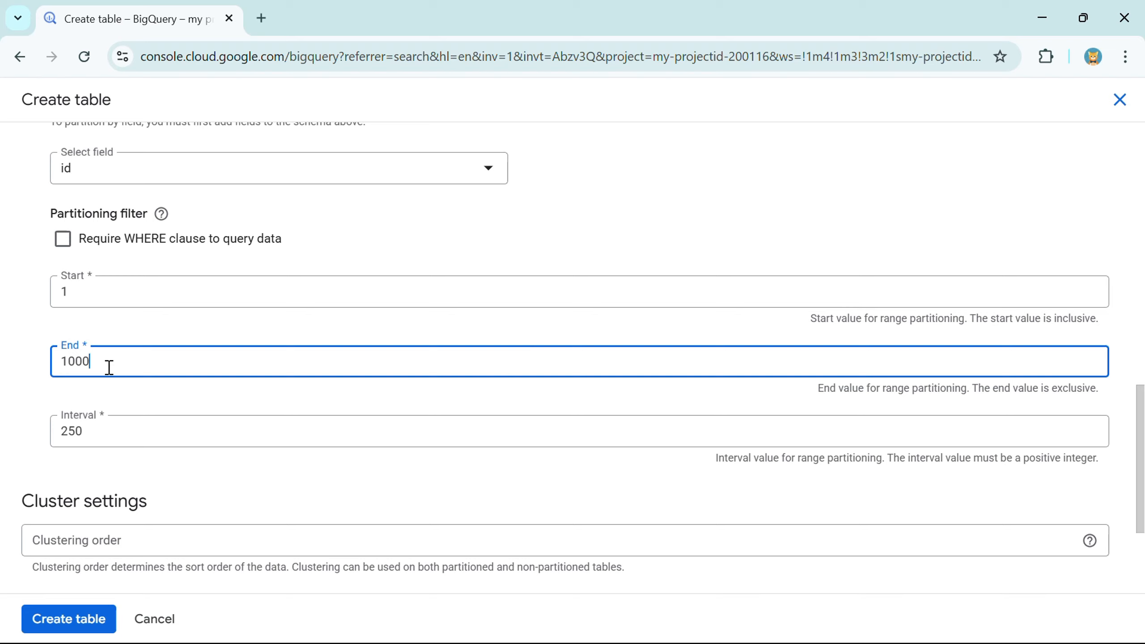
pyautogui.moveTo(110, 368); pyautogui.dragTo(46, 381)
pyautogui.click(114, 368)
pyautogui.moveTo(113, 368); pyautogui.dragTo(50, 379)
pyautogui.write('20')
pyautogui.press('BackSpace')
pyautogui.press('BackSpace')
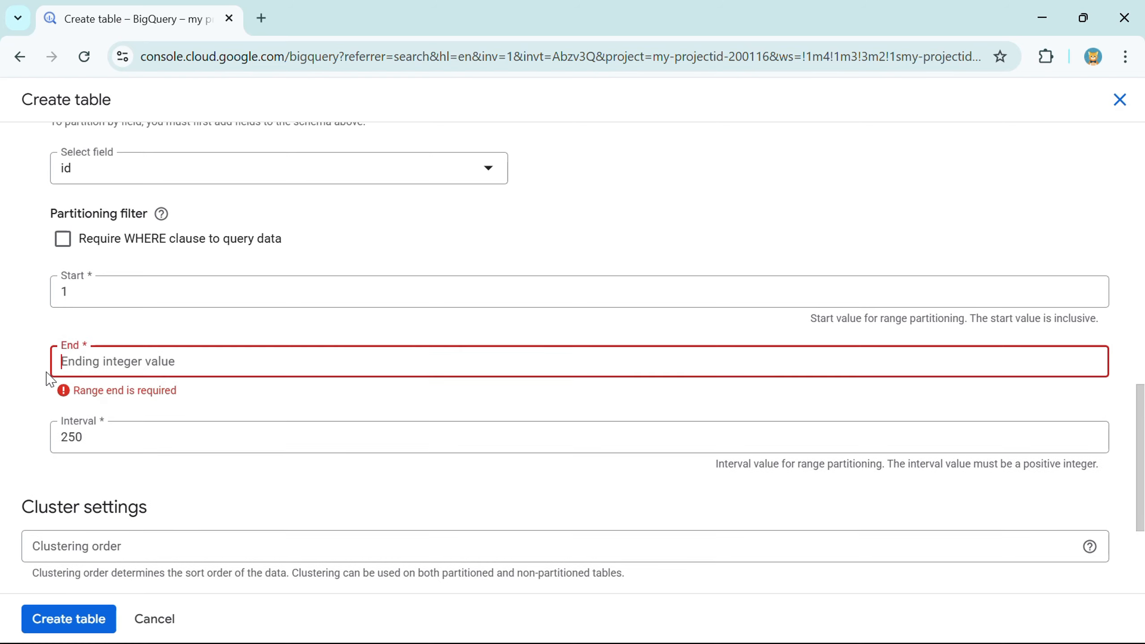
pyautogui.write('3000')
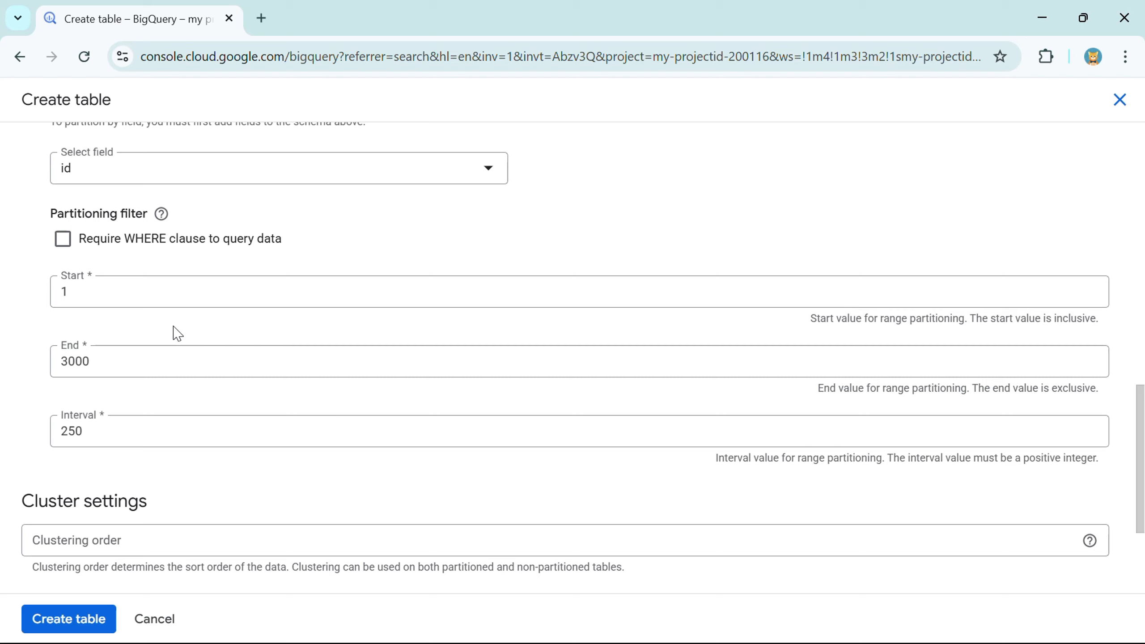
# Try 1000 as the partition range's end value and return it to 3000.
pyautogui.click(122, 358)
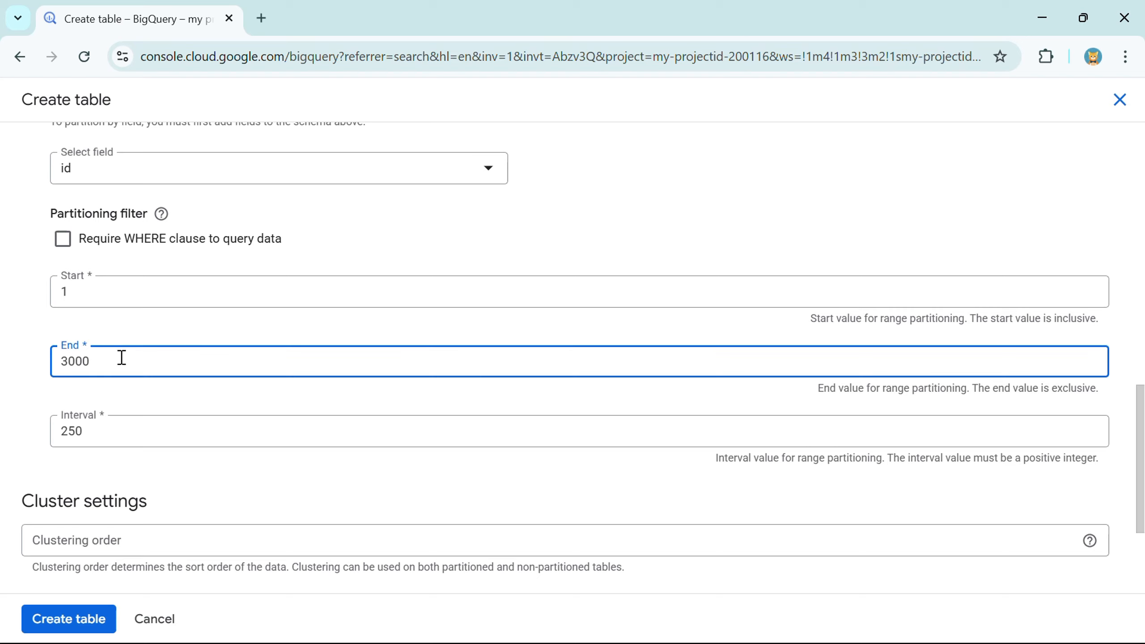
pyautogui.press('BackSpace')
pyautogui.press('BackSpace')
pyautogui.press('BackSpace')
pyautogui.press('BackSpace')
pyautogui.write('1000')
pyautogui.press('BackSpace')
pyautogui.press('BackSpace')
pyautogui.press('BackSpace')
pyautogui.press('BackSpace')
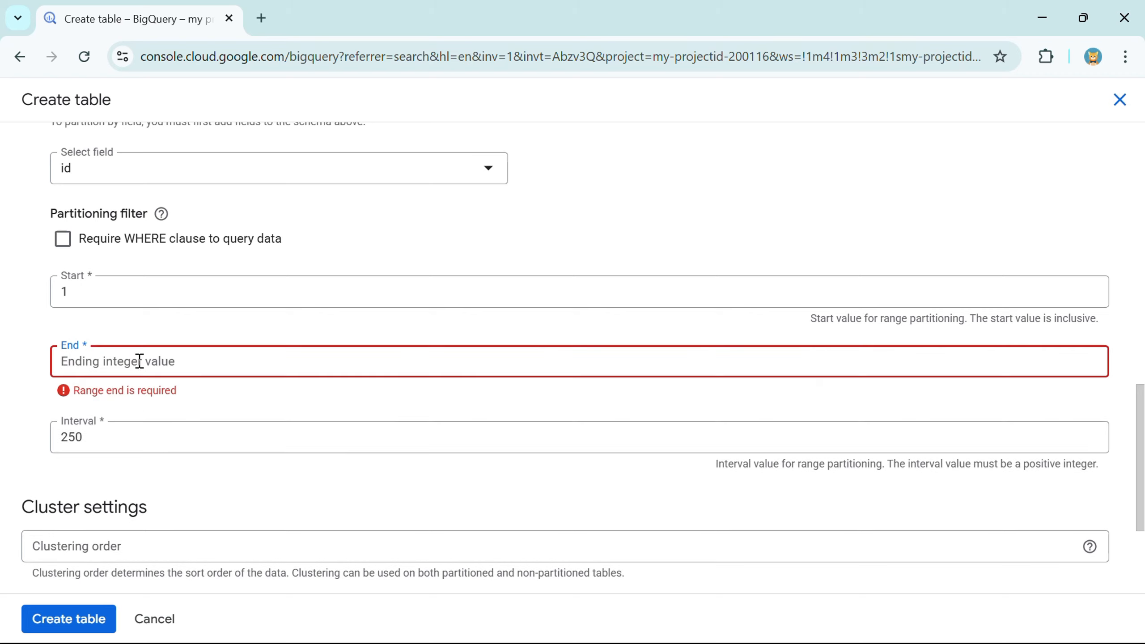
pyautogui.write('3000')
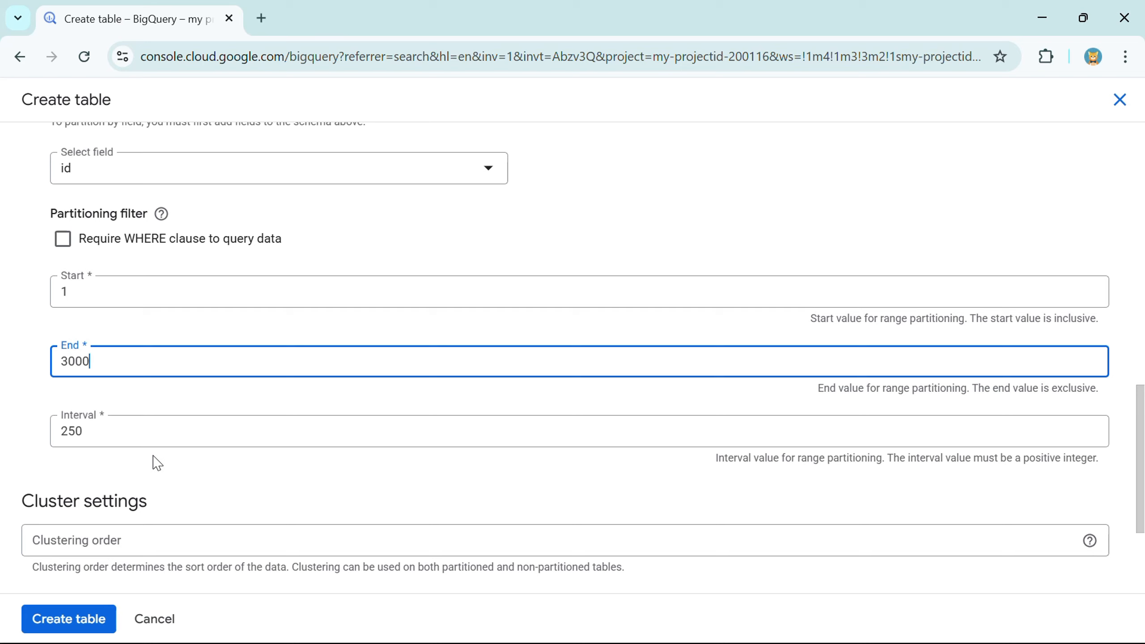
# Examine the Cluster settings section and the description of what the clustering order does.
pyautogui.scroll(-2, 154, 458)
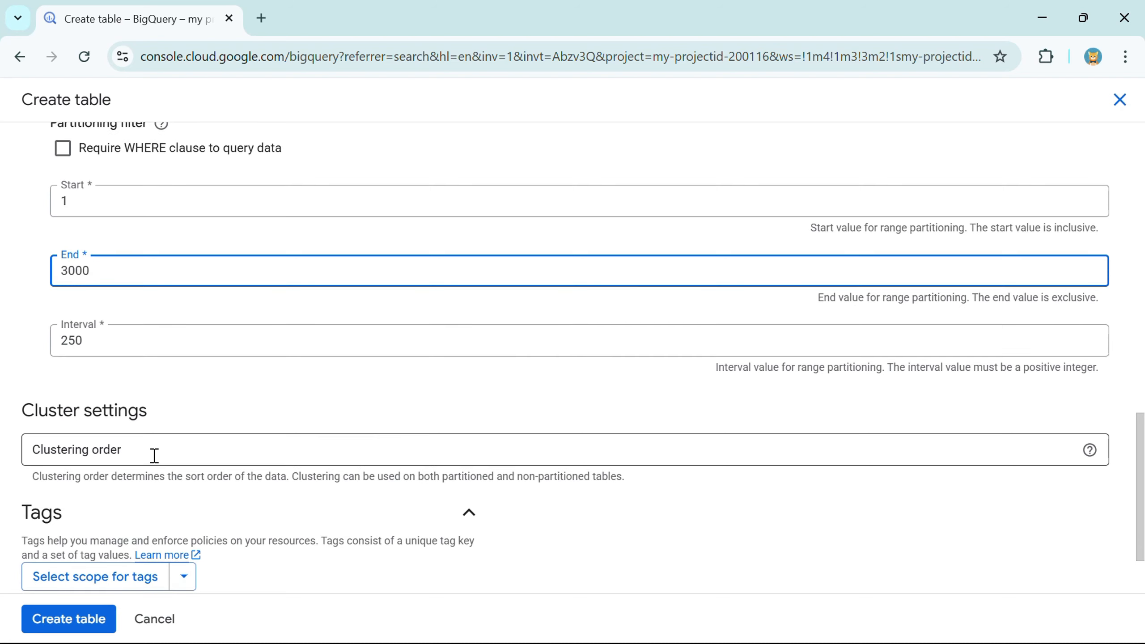
pyautogui.scroll(-2, 155, 456)
pyautogui.moveTo(26, 322); pyautogui.dragTo(171, 327)
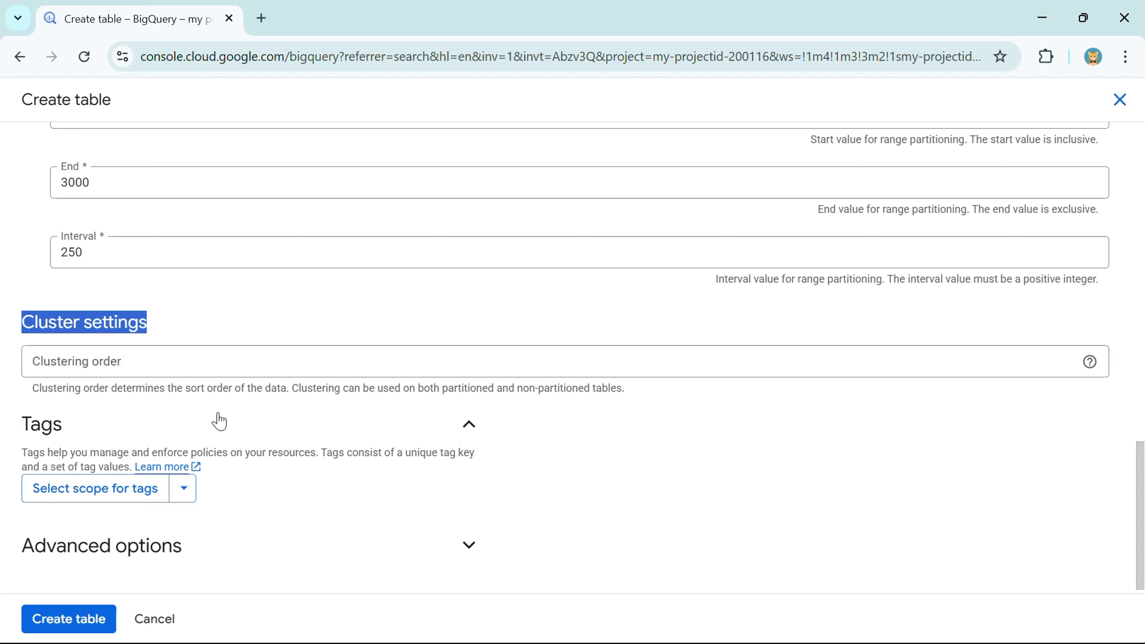
pyautogui.moveTo(33, 395); pyautogui.dragTo(486, 378)
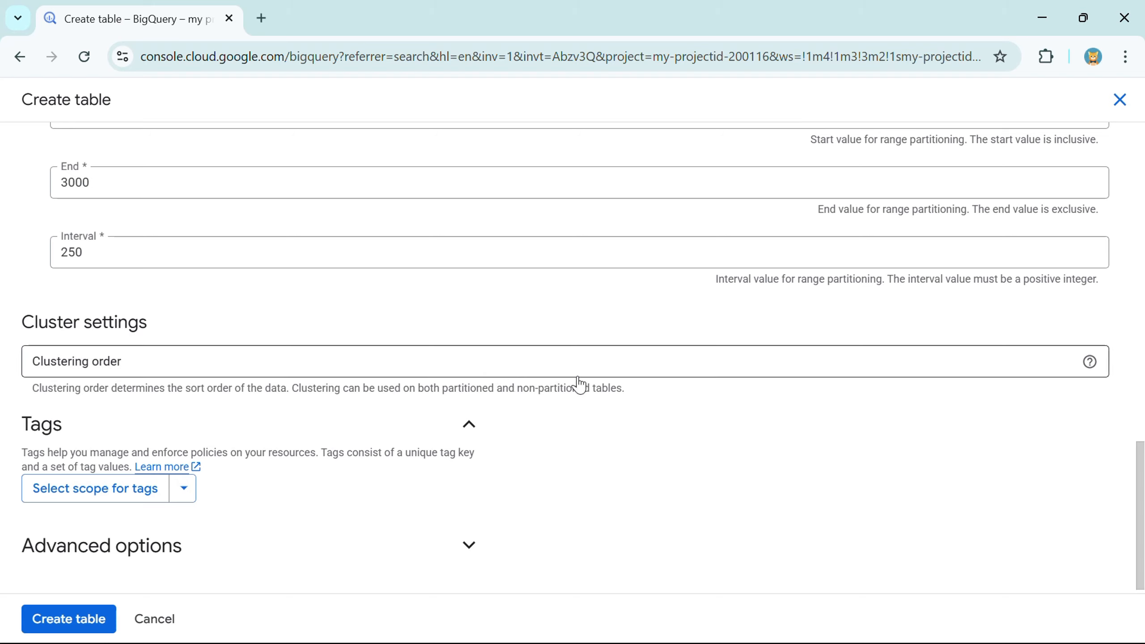
pyautogui.moveTo(578, 378); pyautogui.dragTo(635, 383)
pyautogui.click(636, 388)
pyautogui.moveTo(197, 388); pyautogui.dragTo(296, 404)
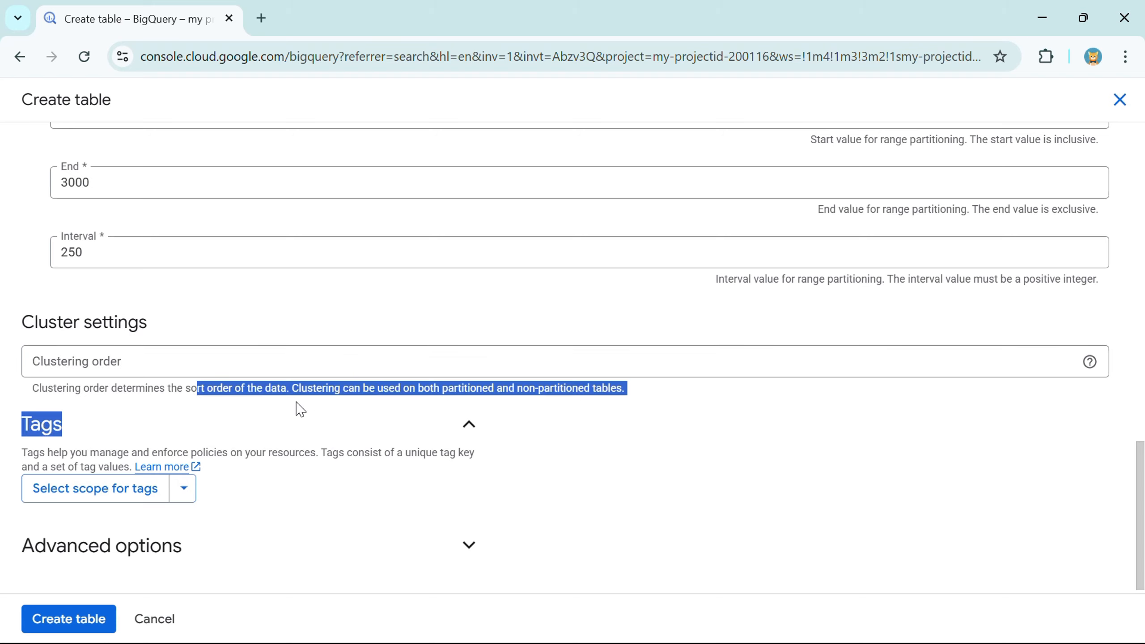
pyautogui.click(304, 404)
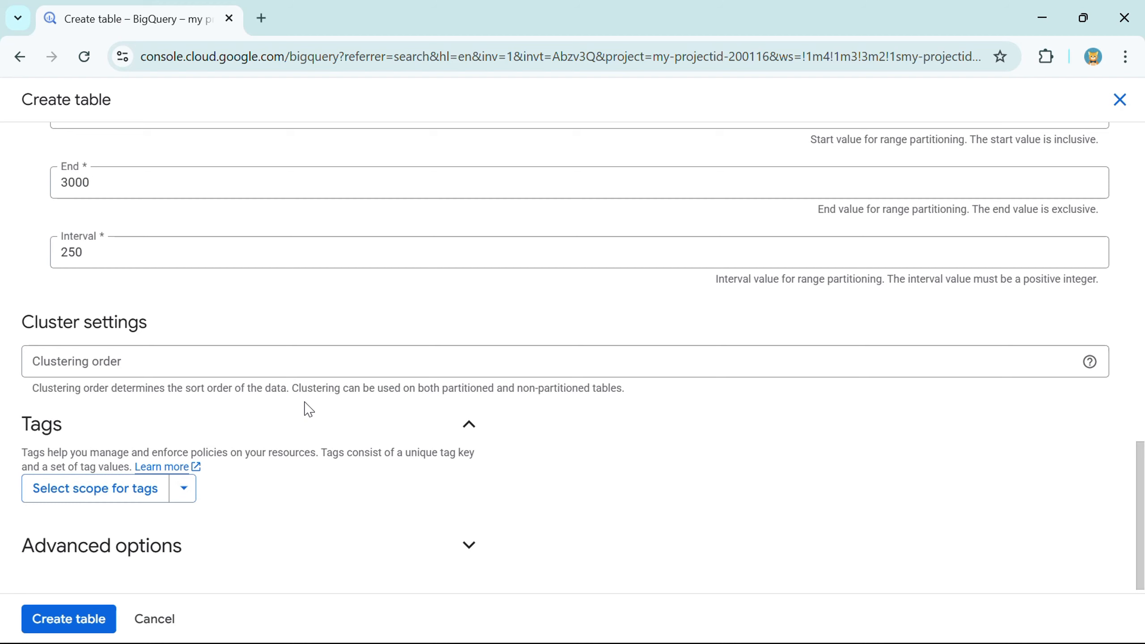
pyautogui.scroll(5, 304, 408)
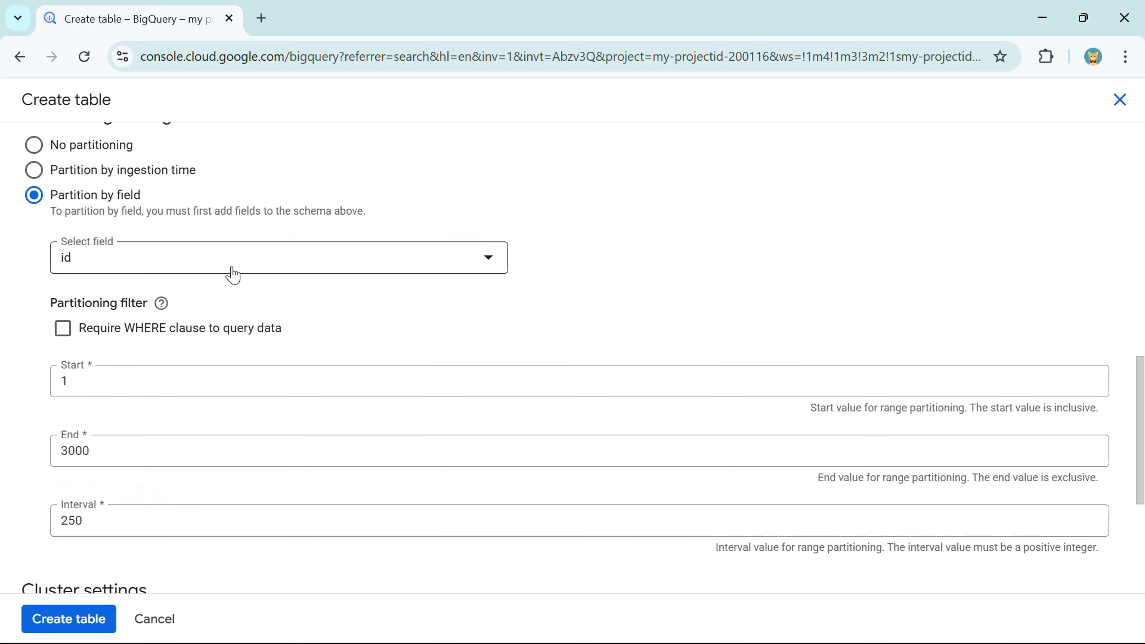
pyautogui.scroll(-3, 250, 307)
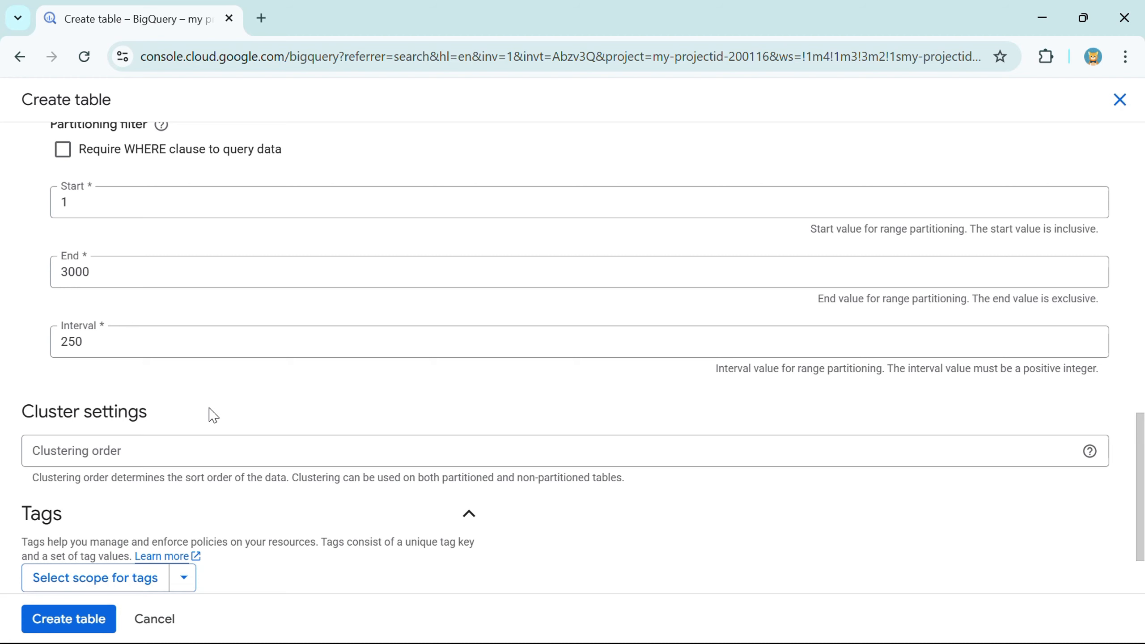
pyautogui.scroll(-2, 210, 414)
pyautogui.moveTo(35, 322); pyautogui.dragTo(177, 330)
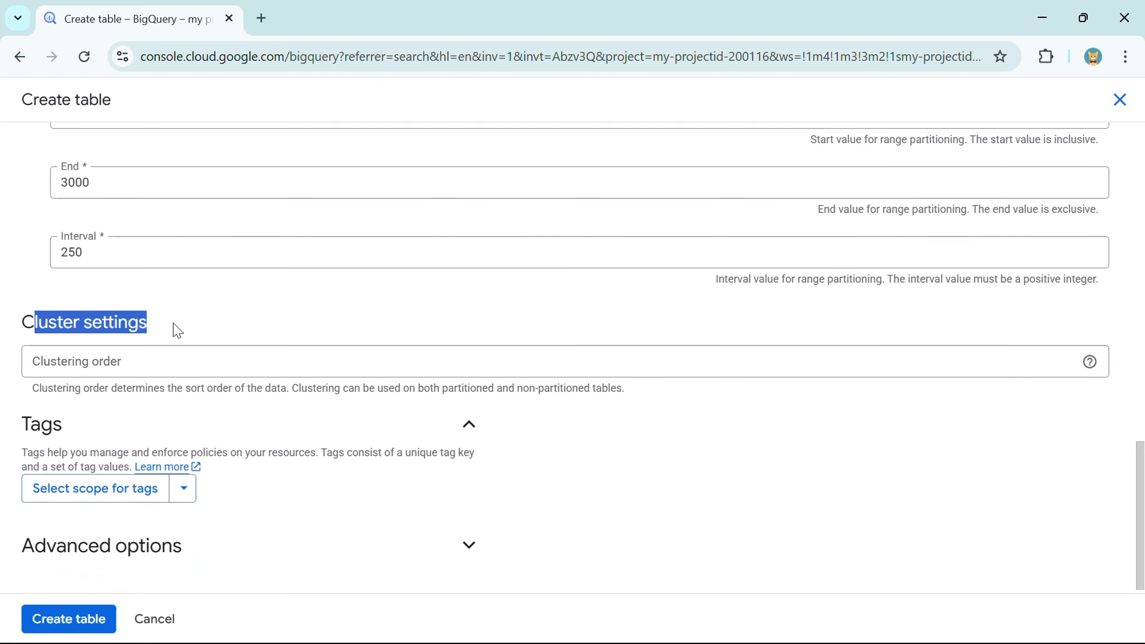
# Try id alone as the clustering order and clear the entry again.
pyautogui.click(177, 364)
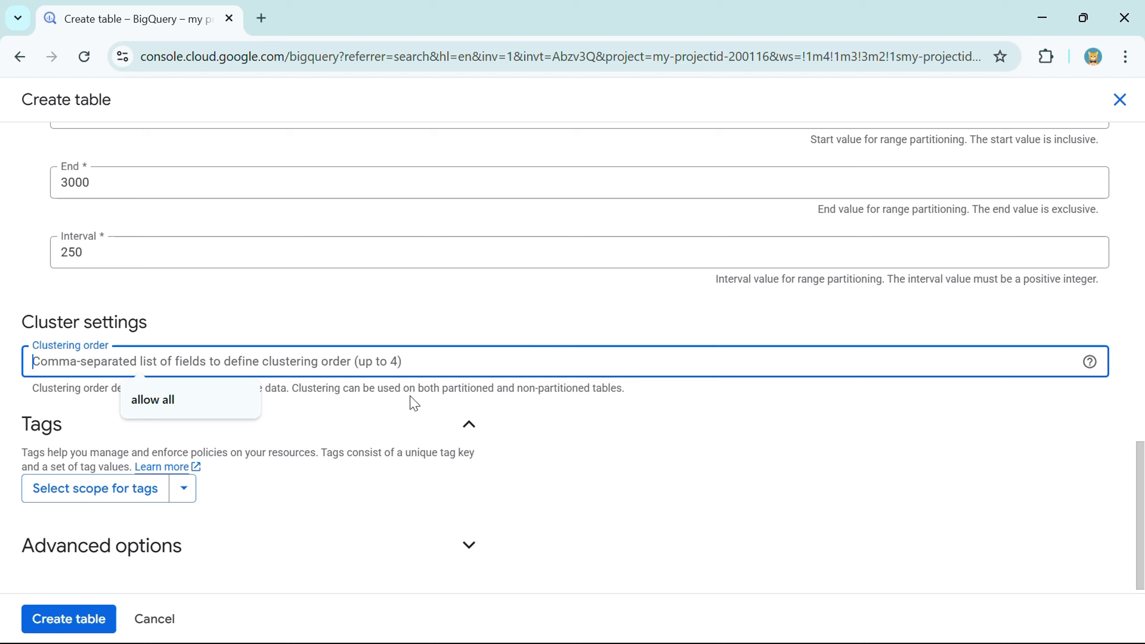
pyautogui.write('id')
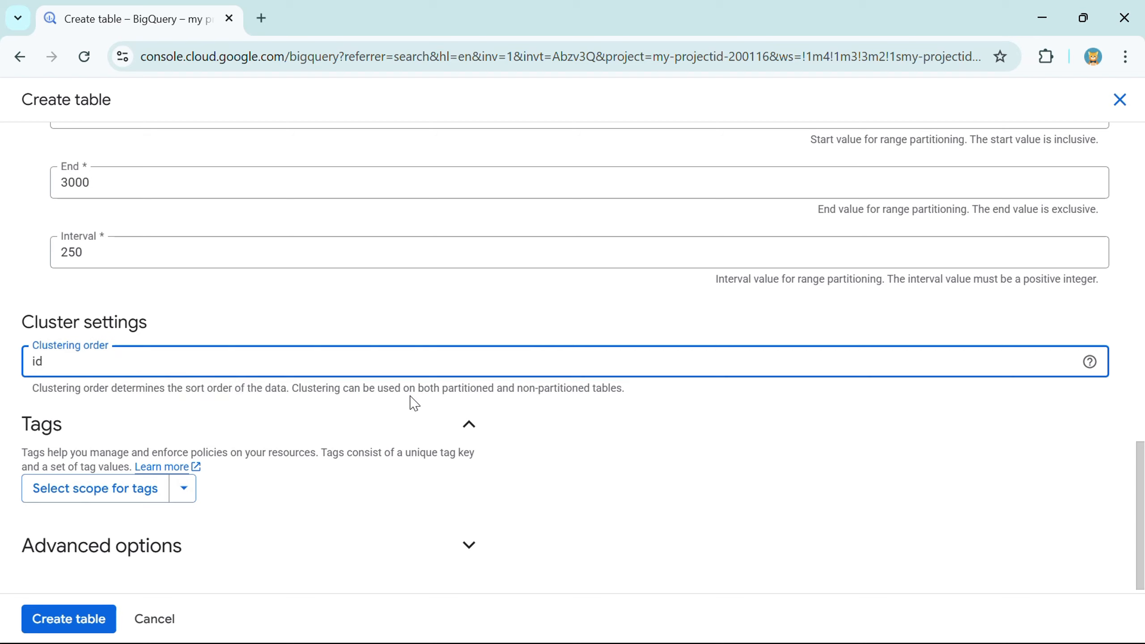
pyautogui.click(389, 408)
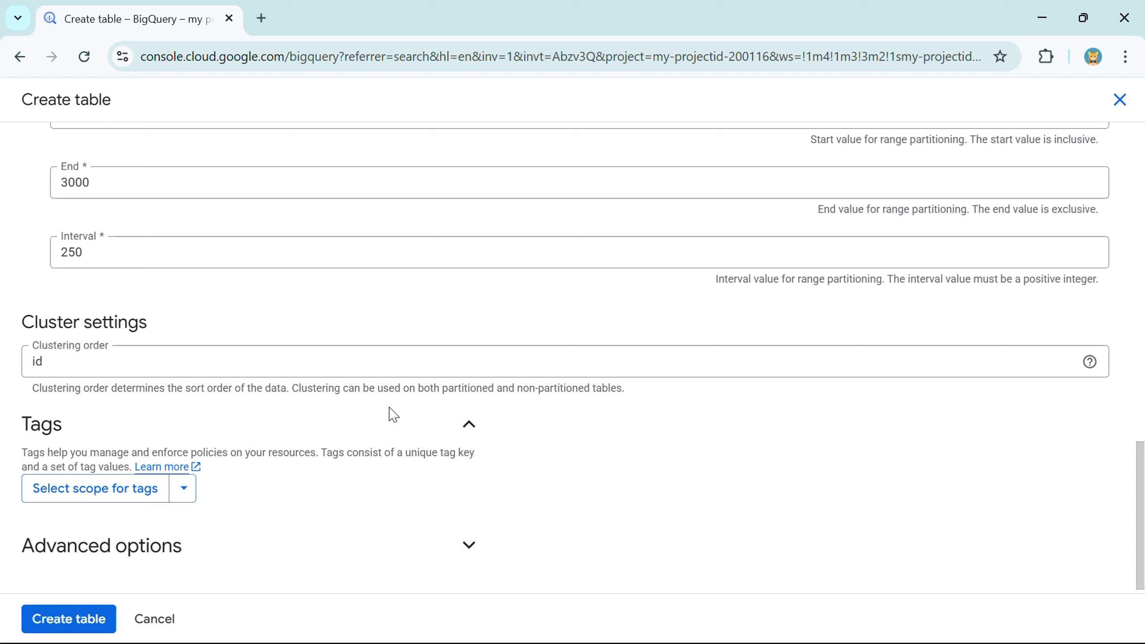
pyautogui.click(248, 363)
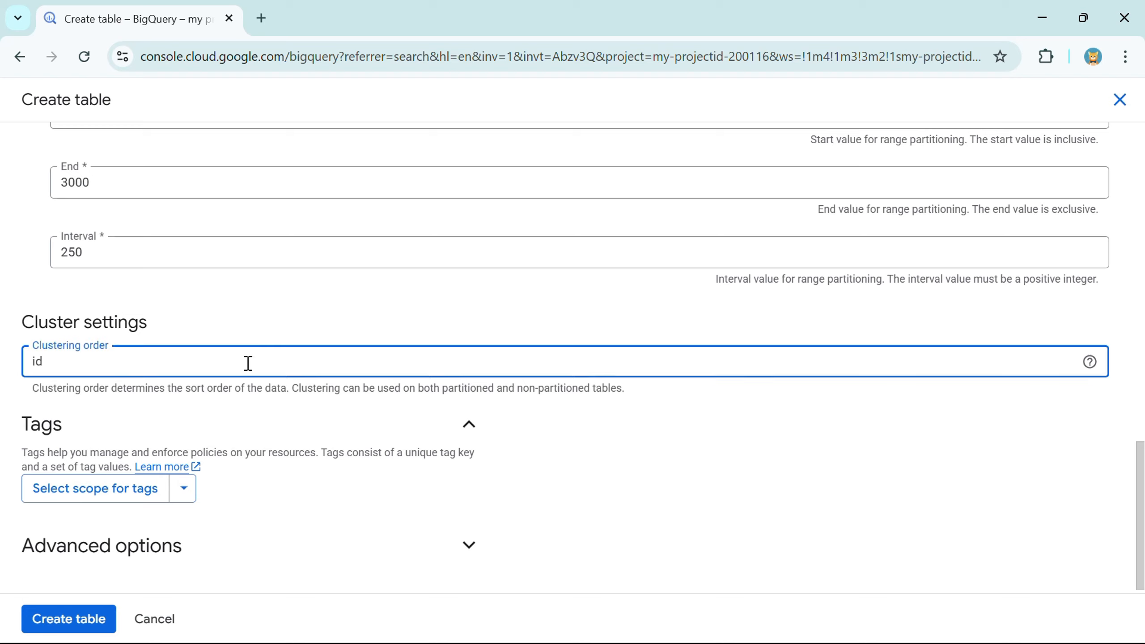
pyautogui.press('BackSpace')
pyautogui.press('BackSpace')
# Set the clustering order to id,doj.
pyautogui.click(217, 362)
pyautogui.write('id')
pyautogui.write('.de')
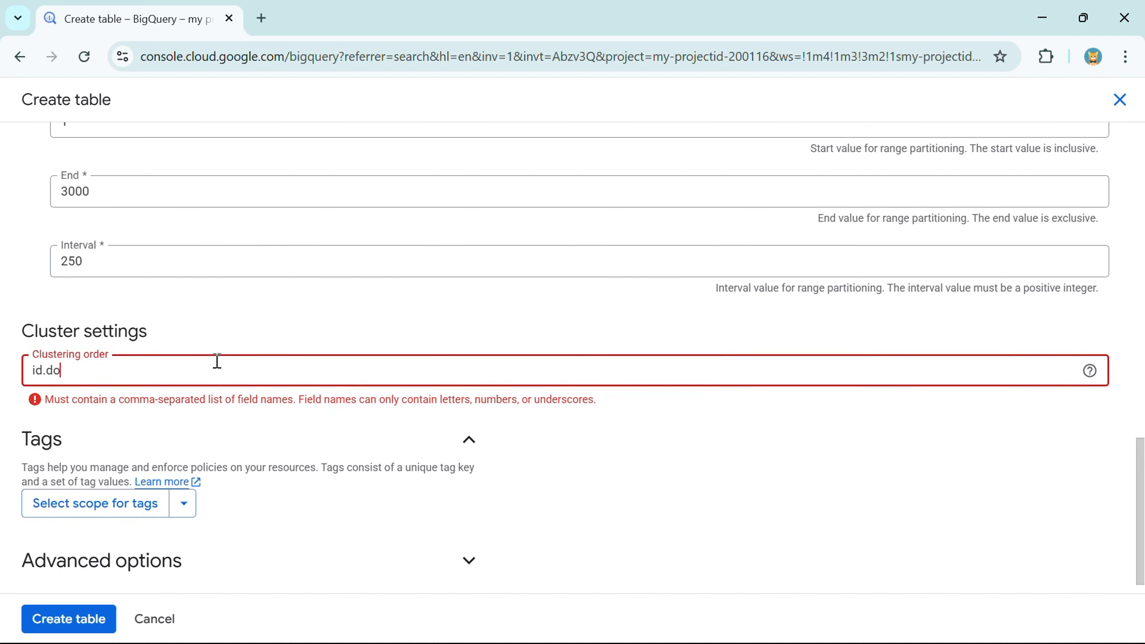
pyautogui.press('BackSpace')
pyautogui.press('BackSpace')
pyautogui.press('BackSpace')
pyautogui.write(',d')
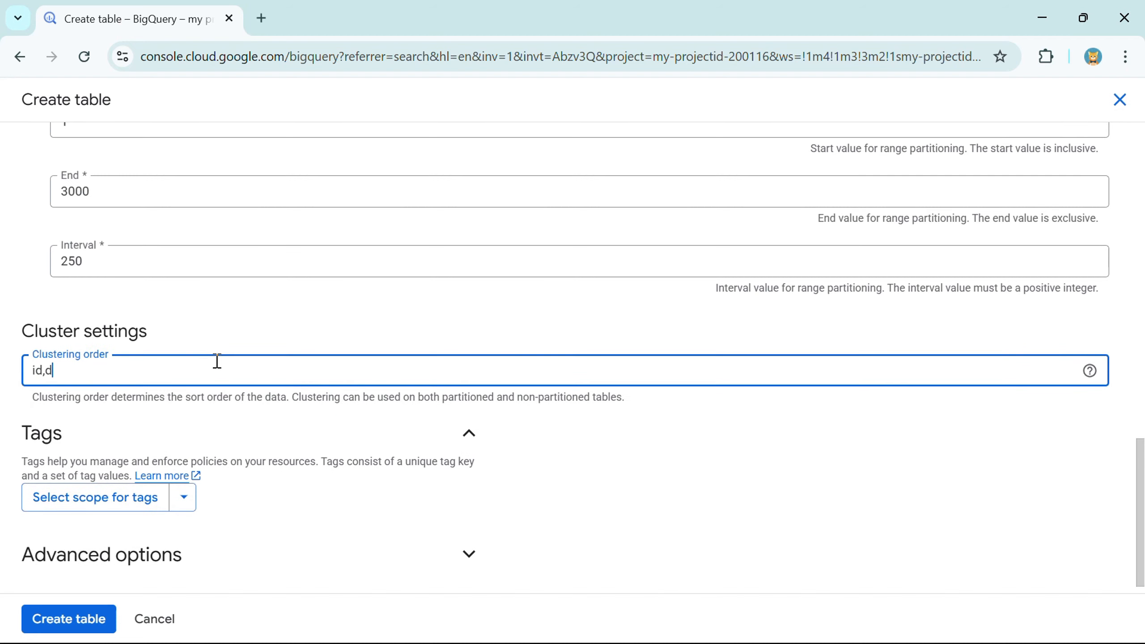
pyautogui.write('doj')
pyautogui.press('BackSpace')
pyautogui.press('BackSpace')
pyautogui.press('BackSpace')
pyautogui.write('oj')
pyautogui.click(247, 419)
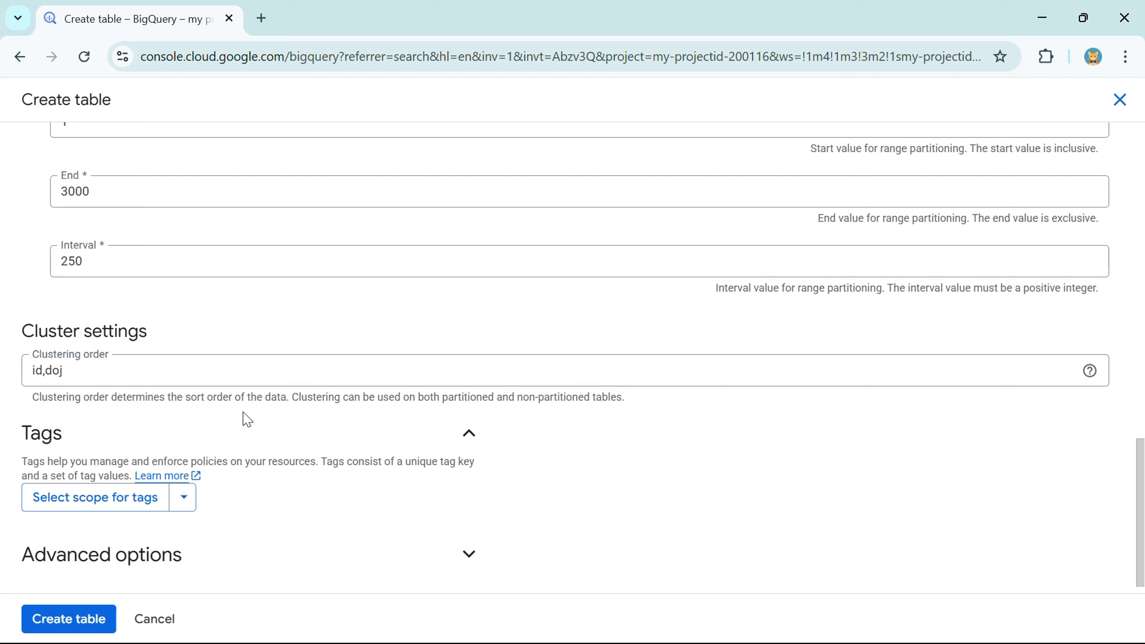
# Create the partitioned and clustered table and open its schema view.
pyautogui.scroll(-1, 247, 419)
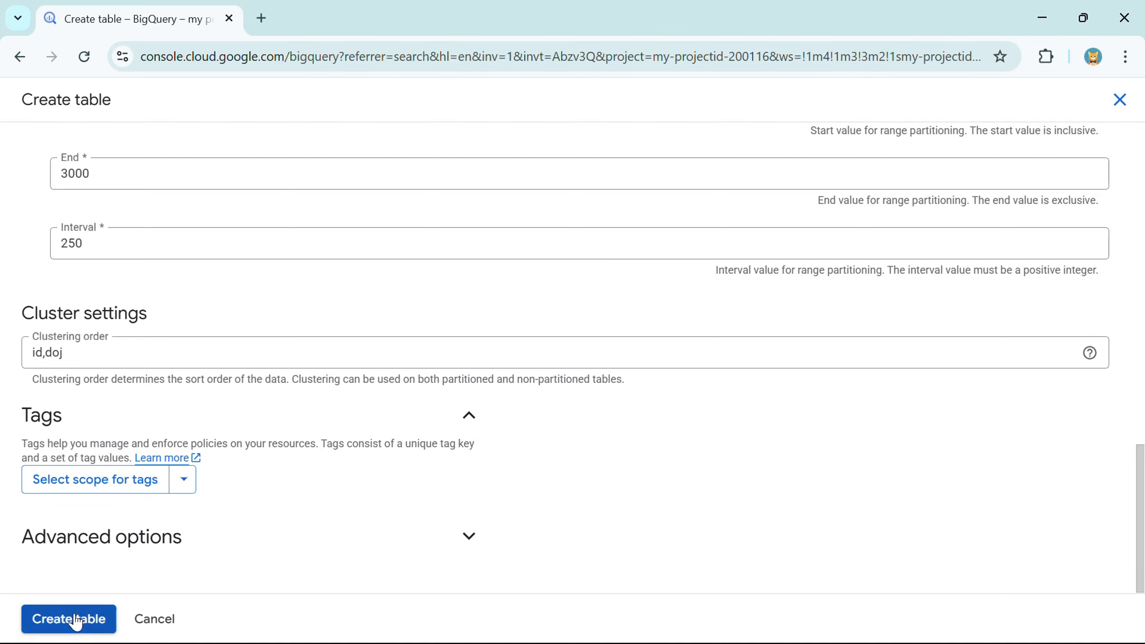
pyautogui.click(76, 621)
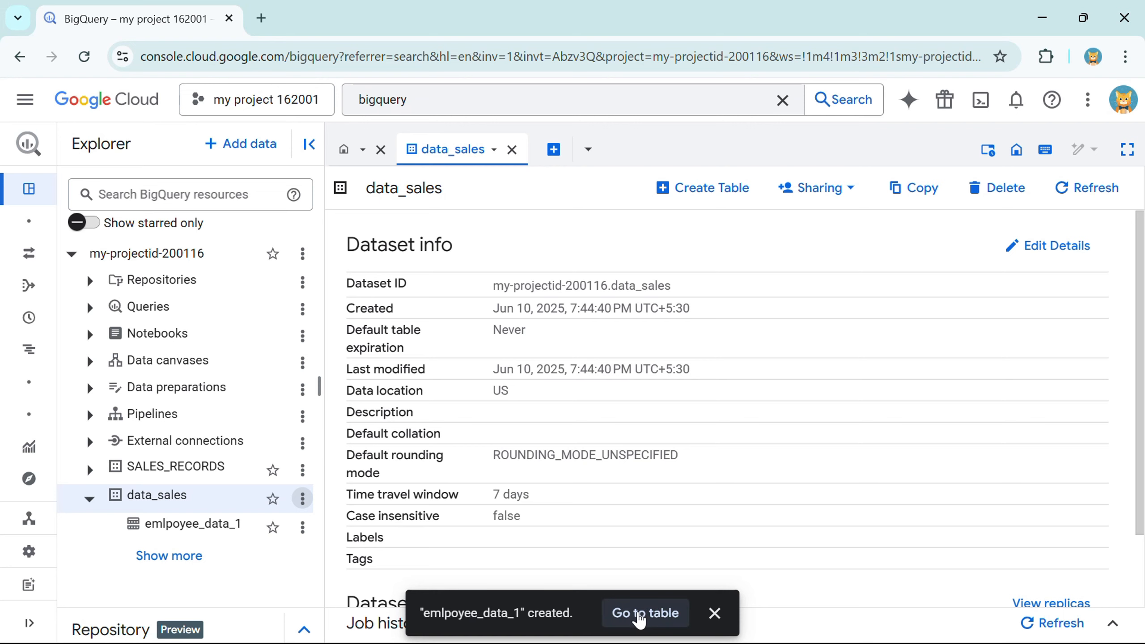
pyautogui.click(643, 614)
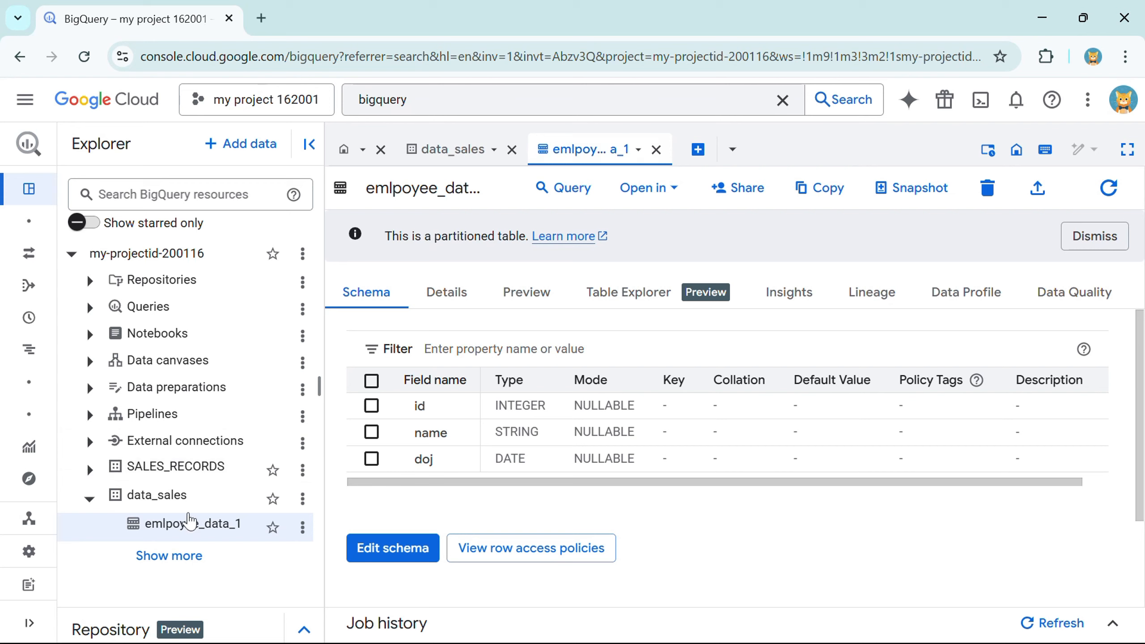
# Close the open table and dataset views, and expand SALES_RECORDS to compare its table icons with that of emlpoyee_data_1 in data_sales.
pyautogui.click(656, 149)
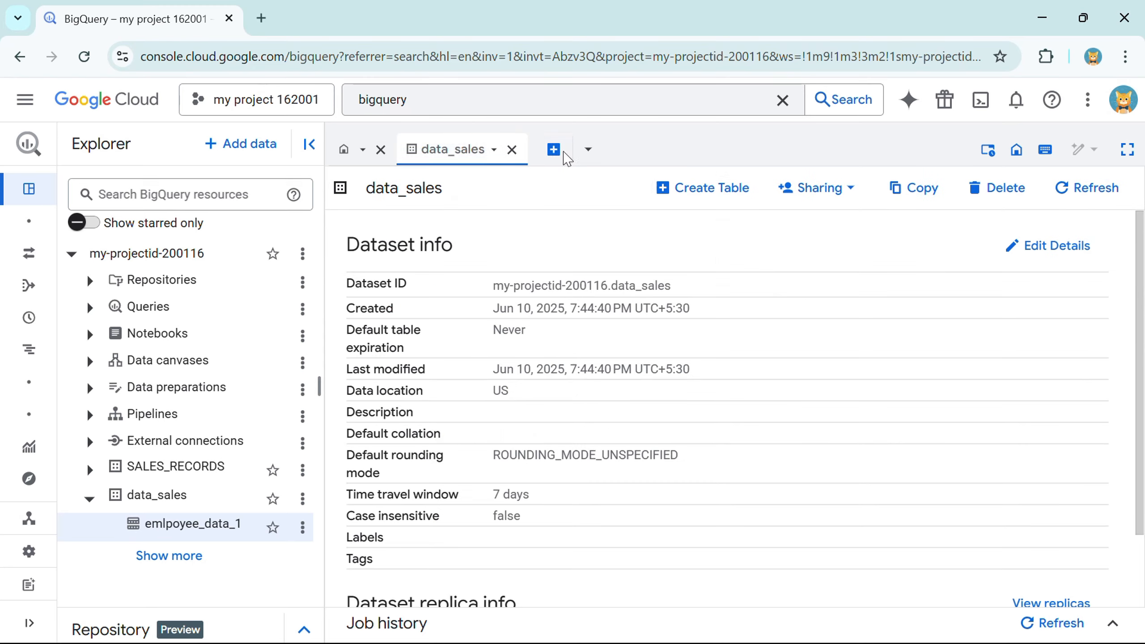
pyautogui.click(512, 149)
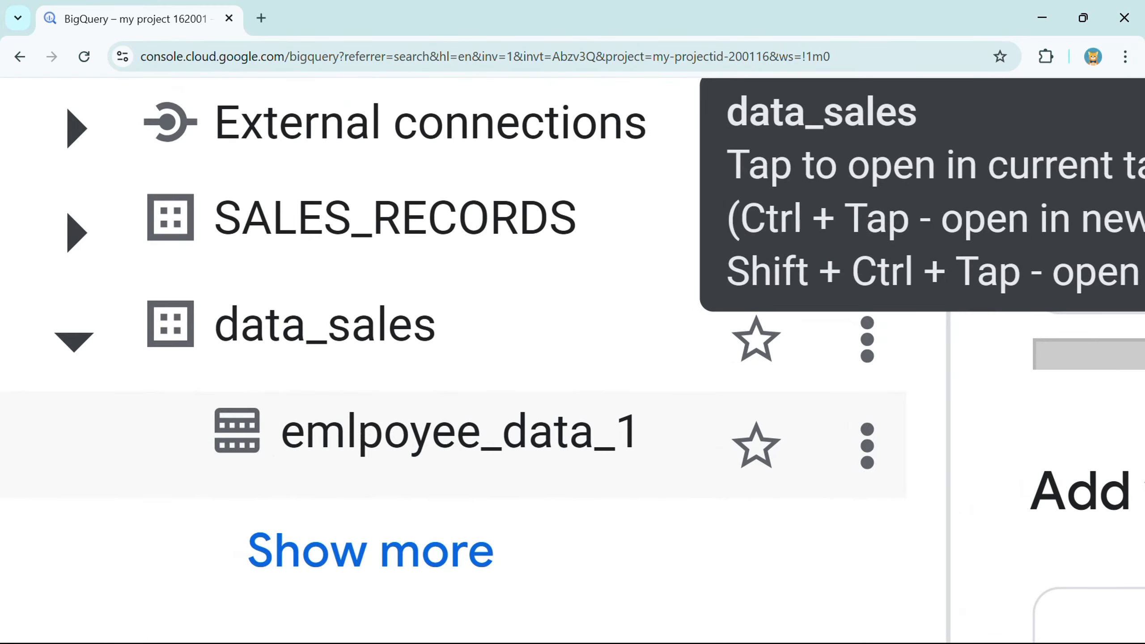
pyautogui.click(75, 248)
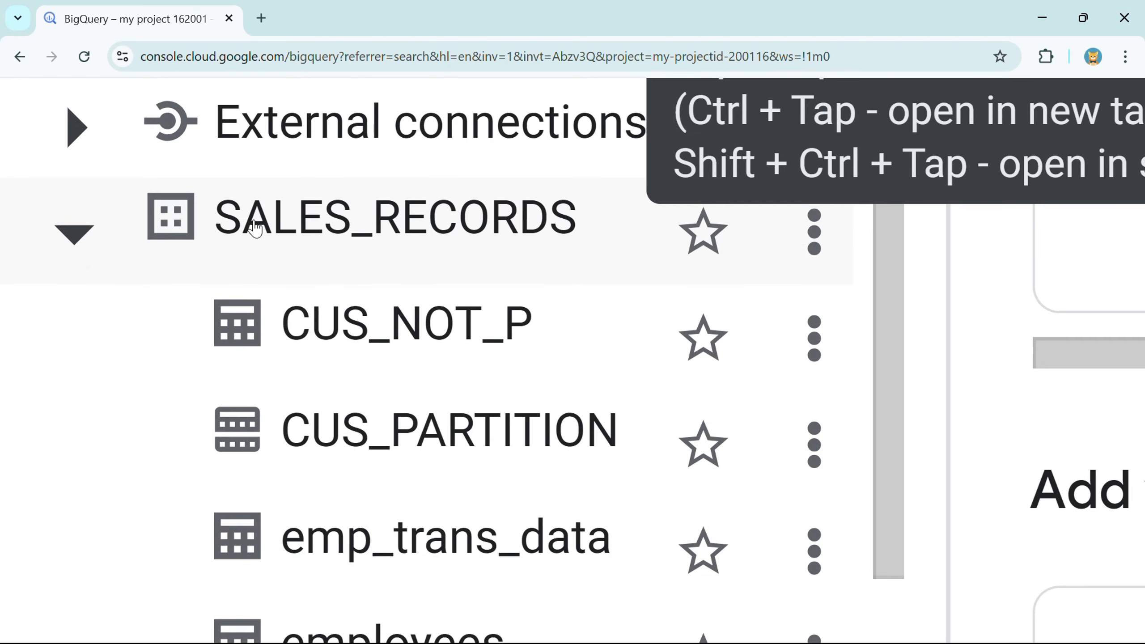
pyautogui.scroll(-2, 243, 225)
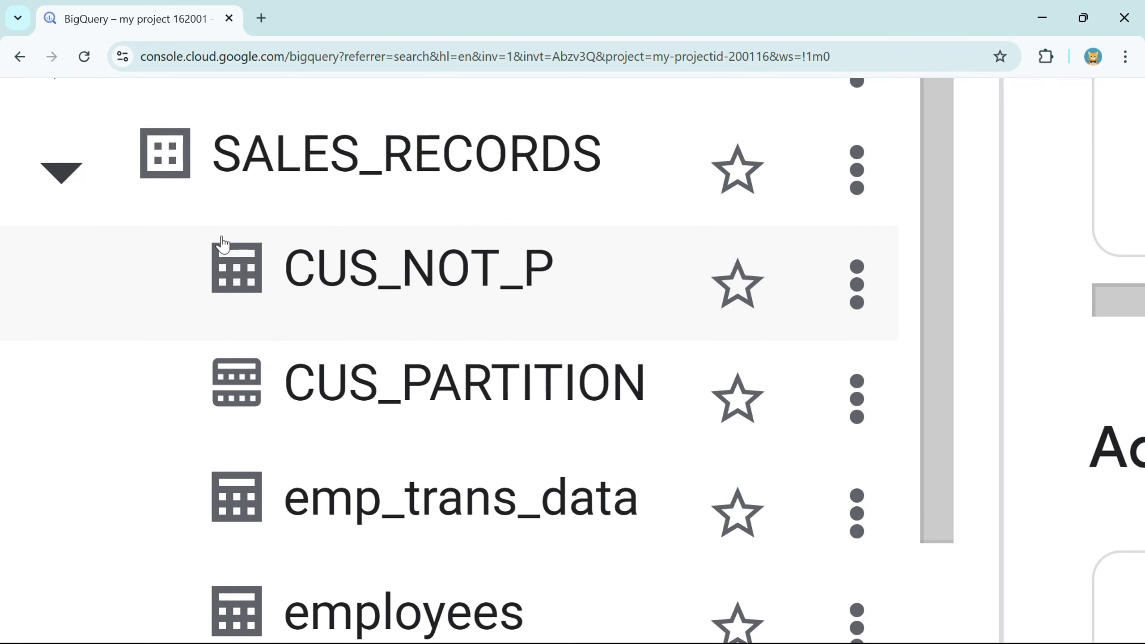
pyautogui.scroll(-3, 228, 266)
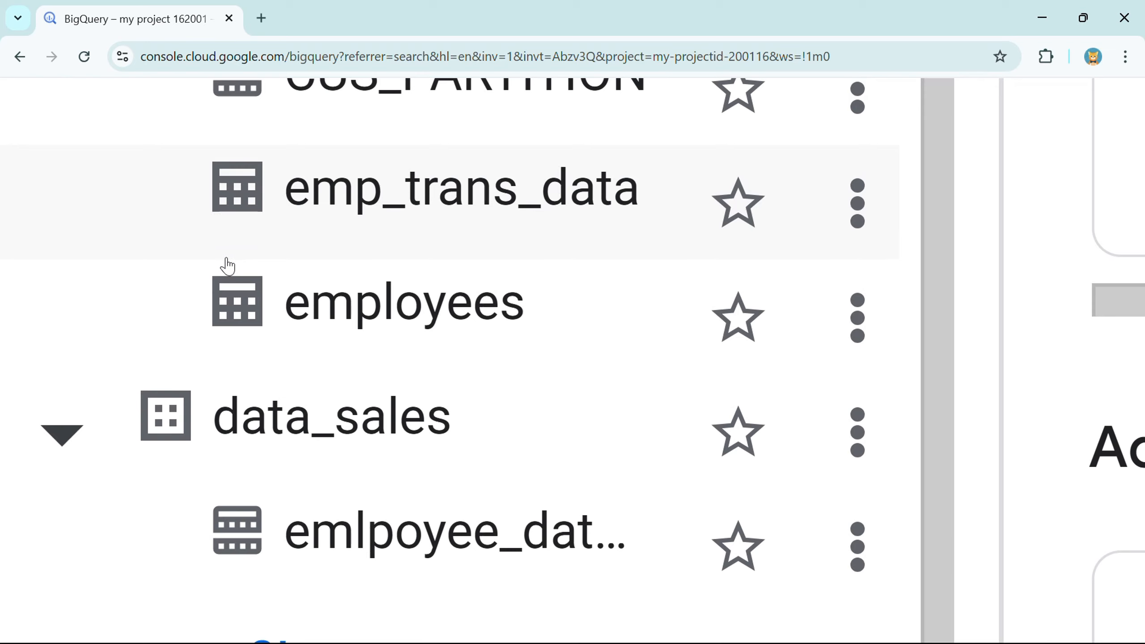
pyautogui.scroll(-2, 228, 266)
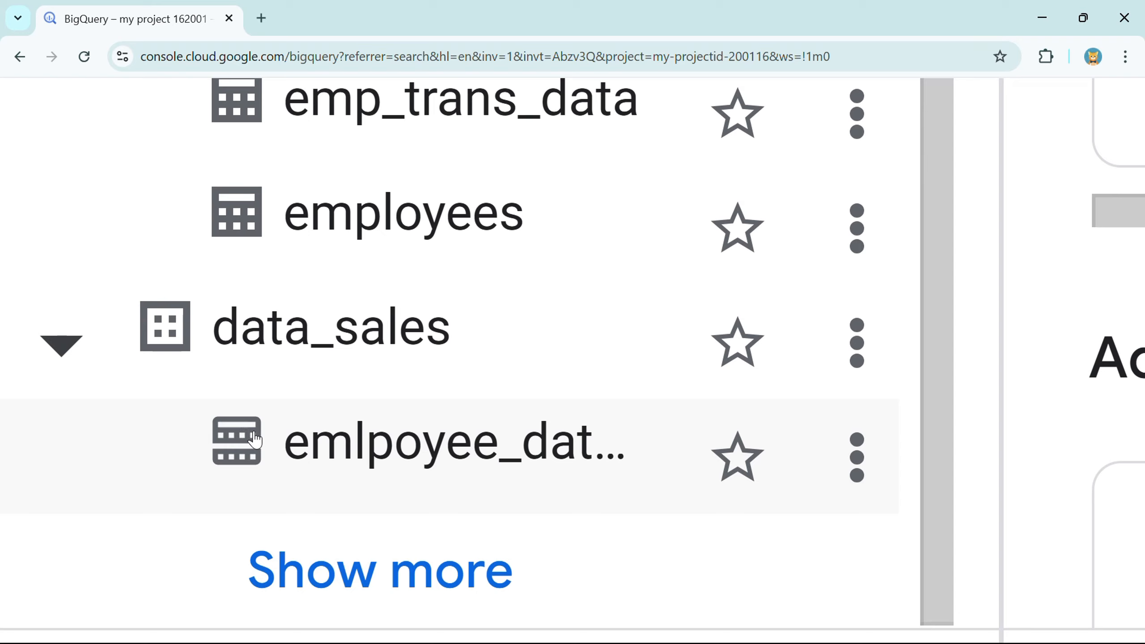
pyautogui.click(295, 570)
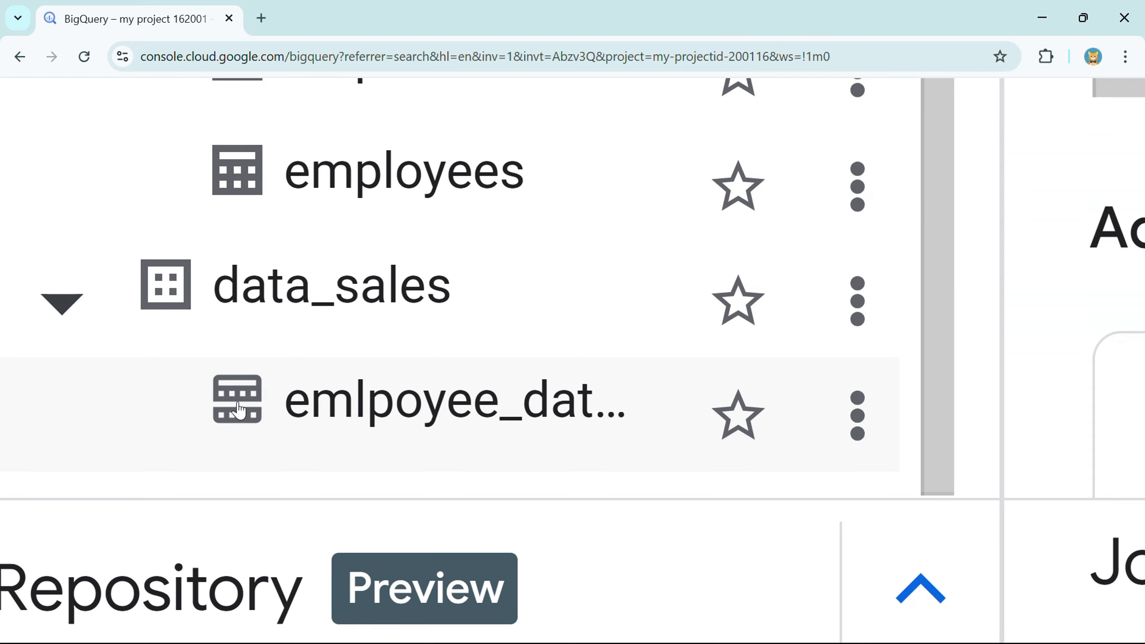
# Compare the icon of the employees table in SALES_RECORDS with that of the partitioned table in data_sales.
pyautogui.scroll(1, 238, 411)
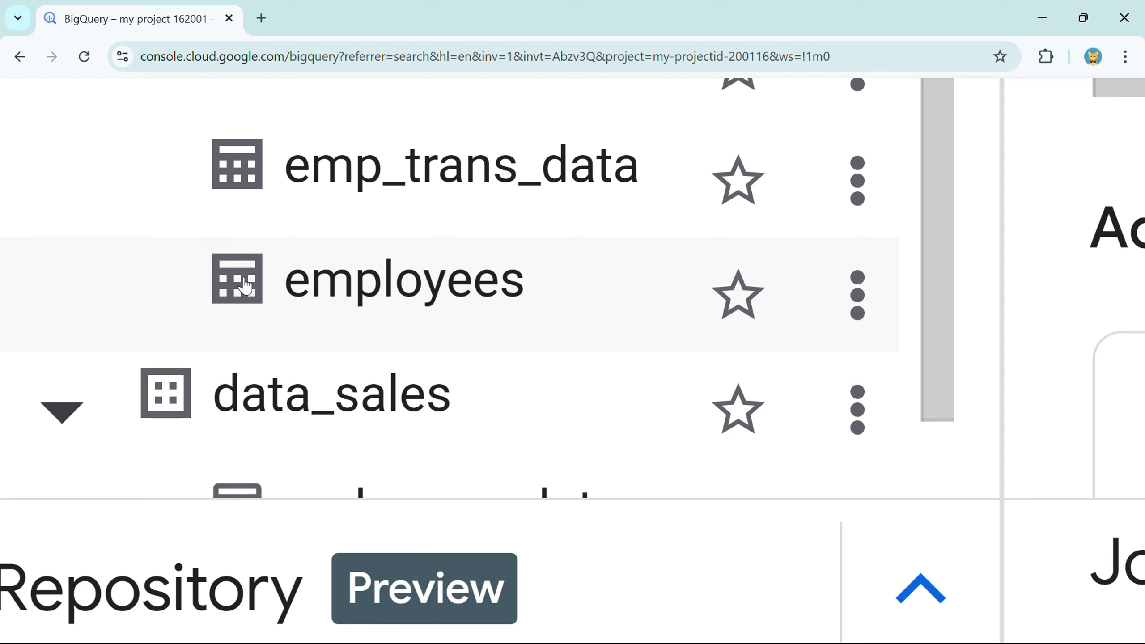
pyautogui.scroll(-1, 249, 433)
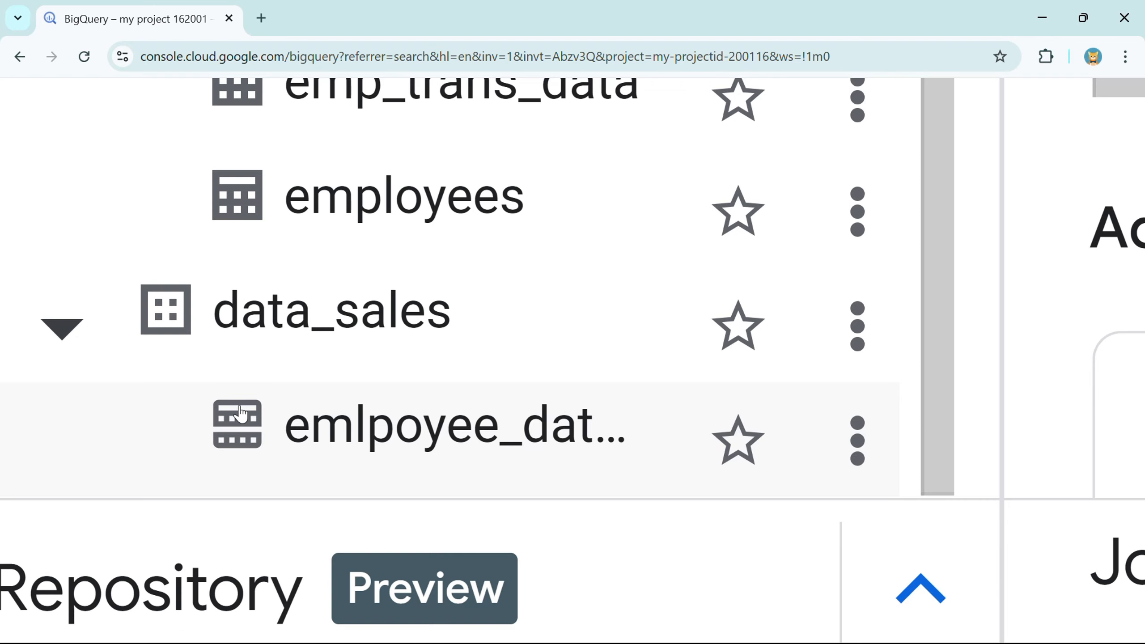
# Reset the page zoom to 100%, collapse the data_sales dataset, and close the BigQuery Studio welcome page.
pyautogui.hotkey('ctrl', '-')
pyautogui.hotkey('ctrl', '-')
pyautogui.hotkey('ctrl', '+')
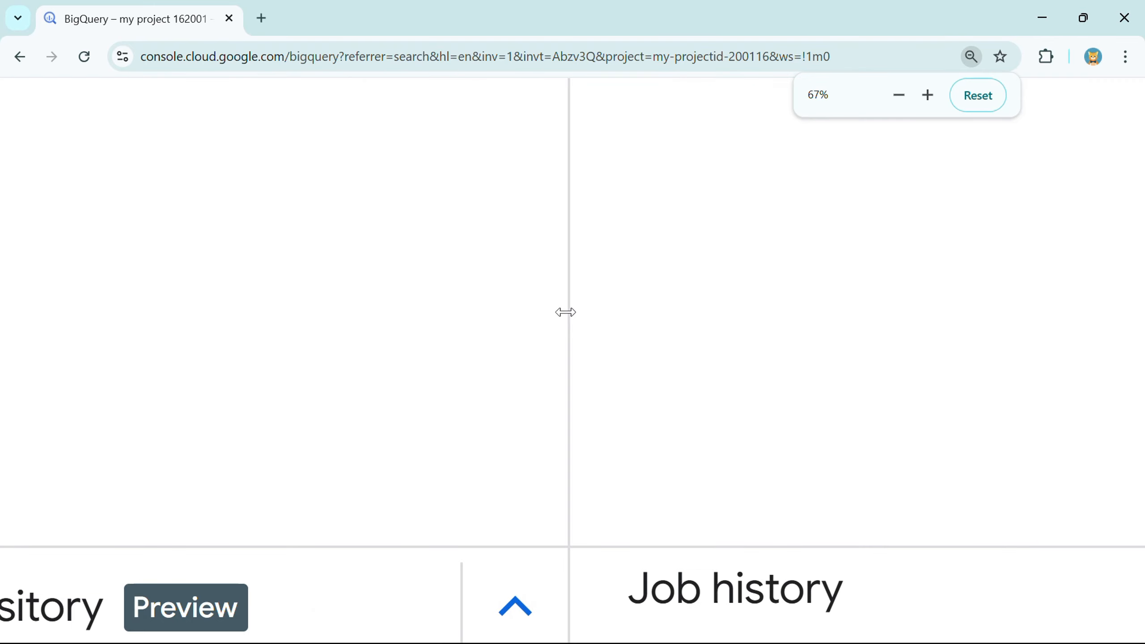
pyautogui.hotkey('ctrl', '0')
pyautogui.scroll(-1, 133, 459)
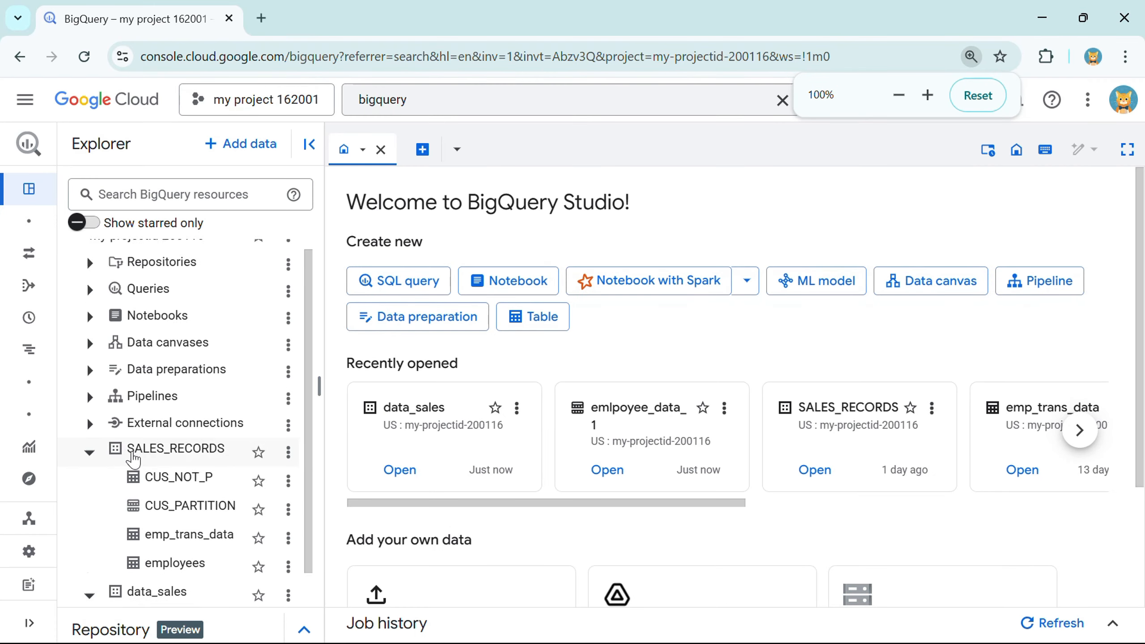
pyautogui.click(89, 561)
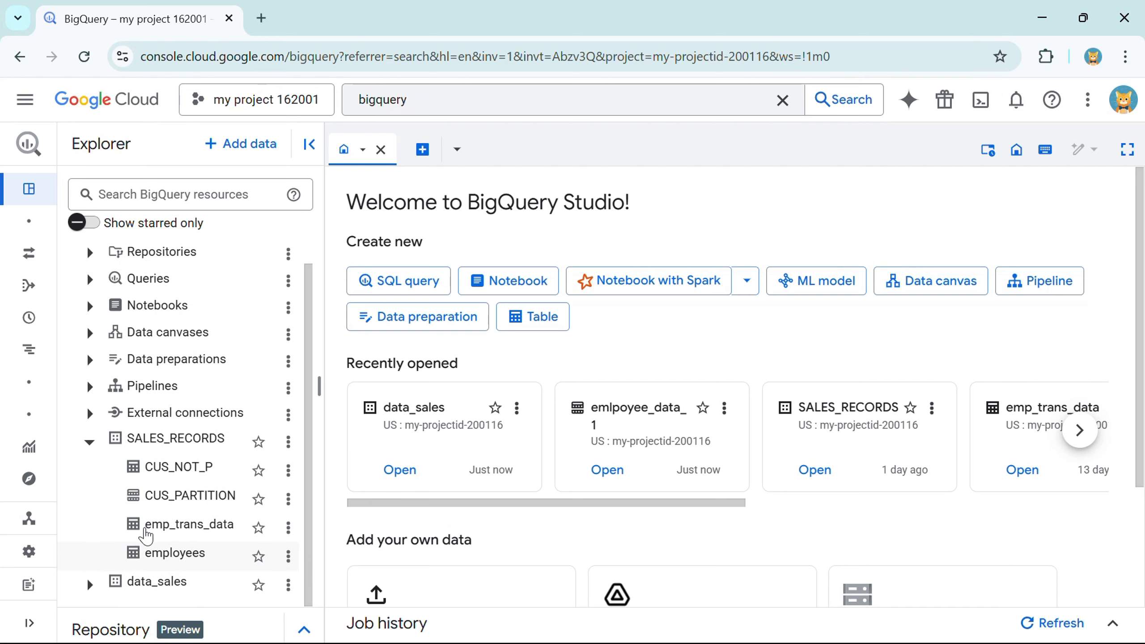
pyautogui.click(382, 151)
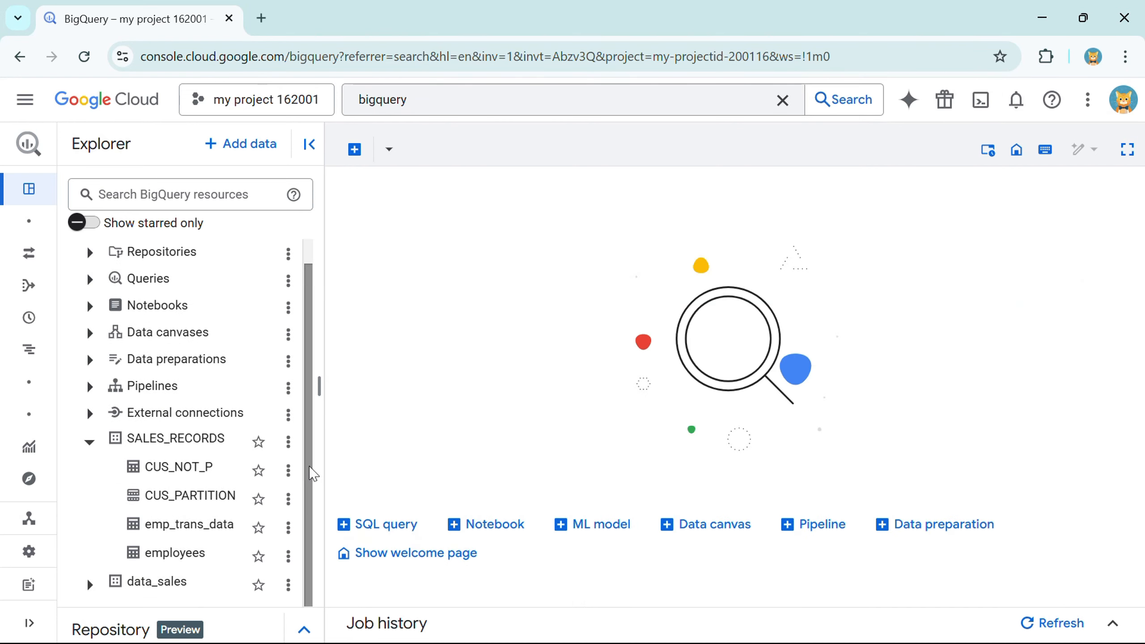
# Delete the partitioned table emlpoyee_data_1 from the data_sales dataset, confirming with delete.
pyautogui.click(90, 585)
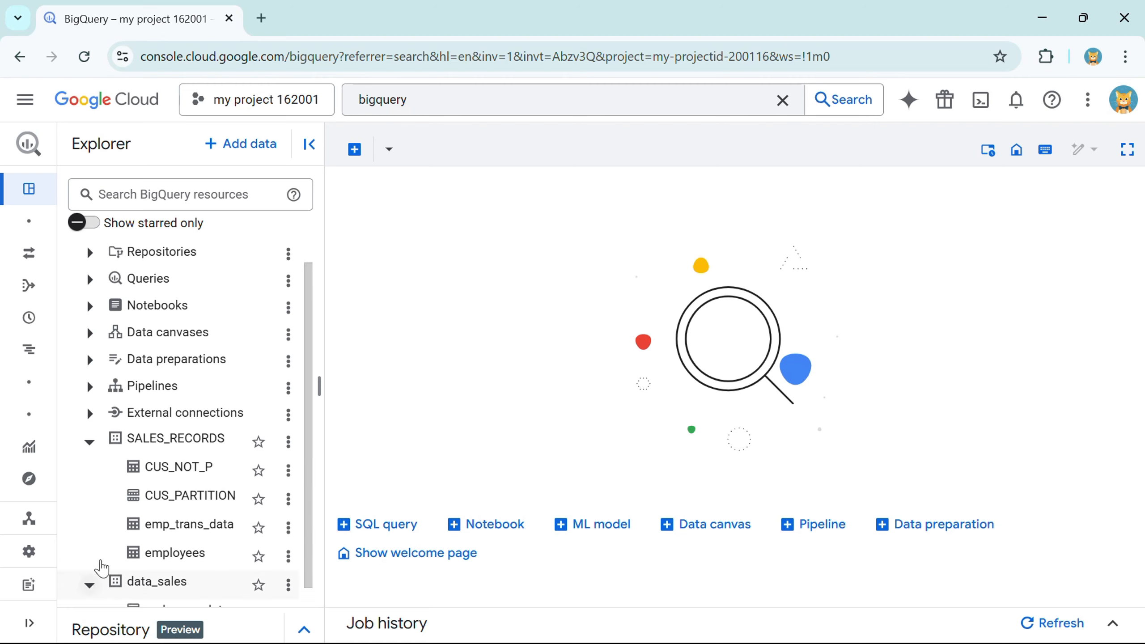
pyautogui.click(289, 592)
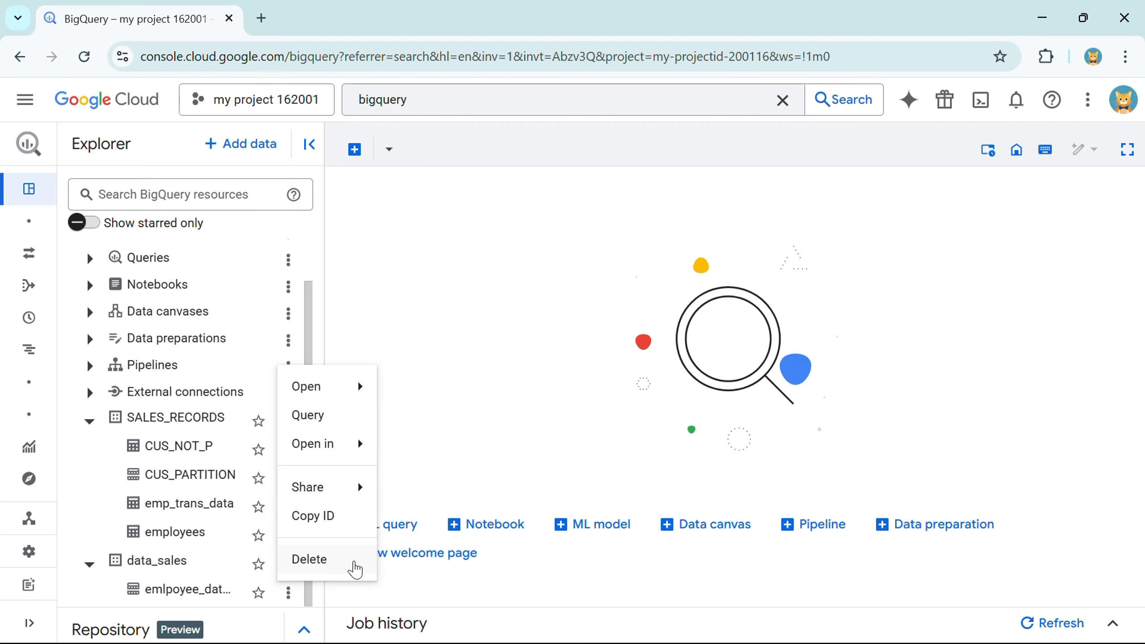
pyautogui.click(309, 560)
pyautogui.click(427, 429)
pyautogui.write('del')
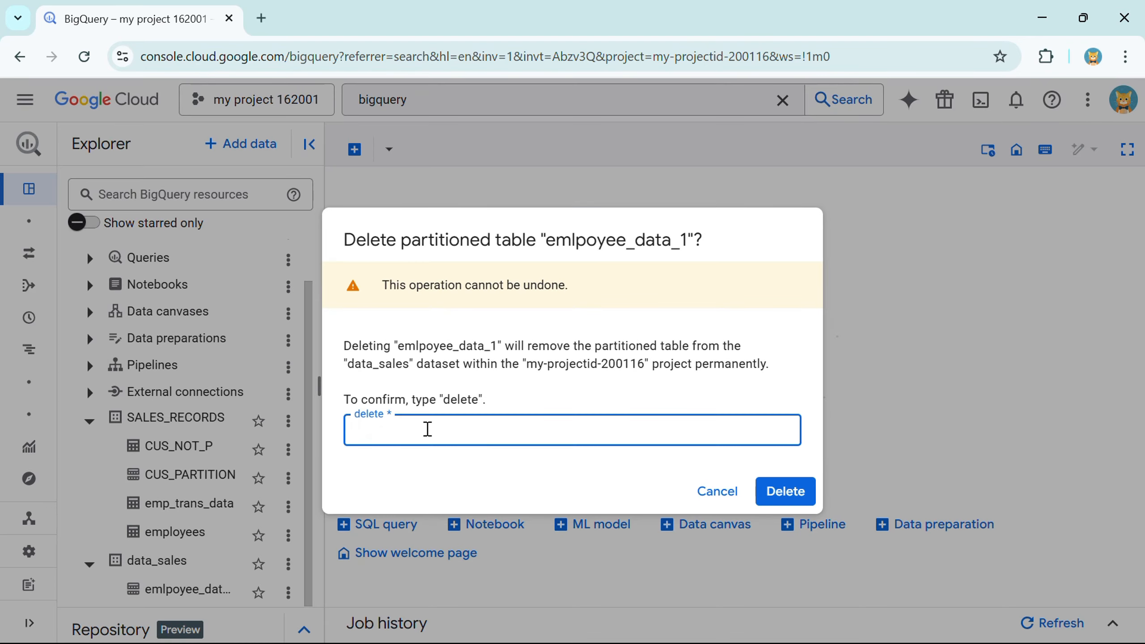
pyautogui.write('ete')
pyautogui.press('Return')
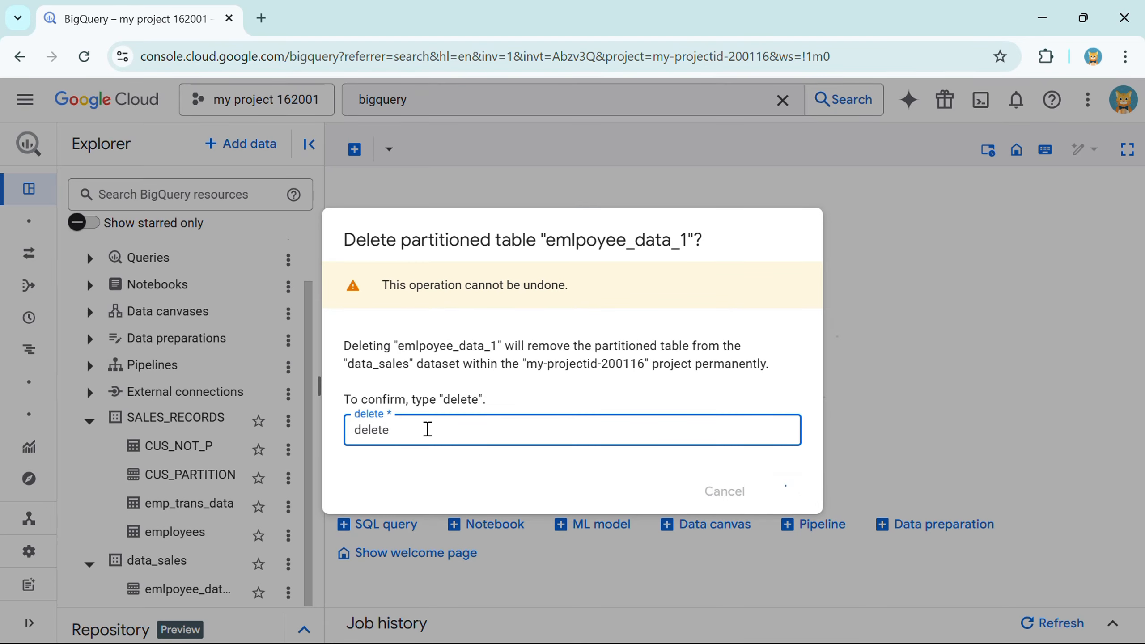